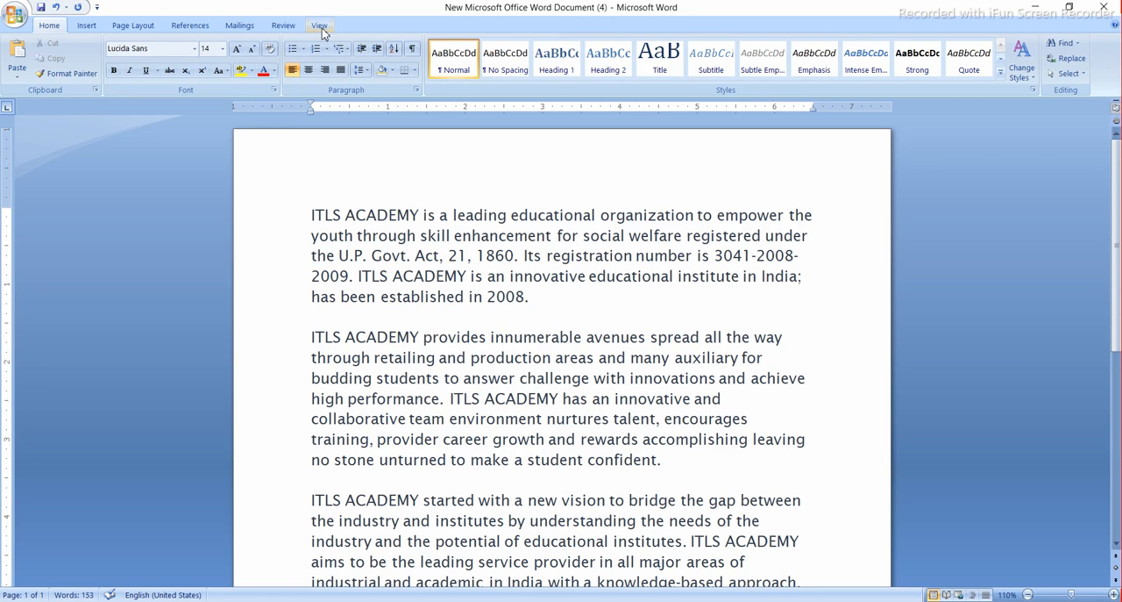
- Look through the available Home, Insert, Page Layout, References, Mailings, Review and View commands
click(321, 28)
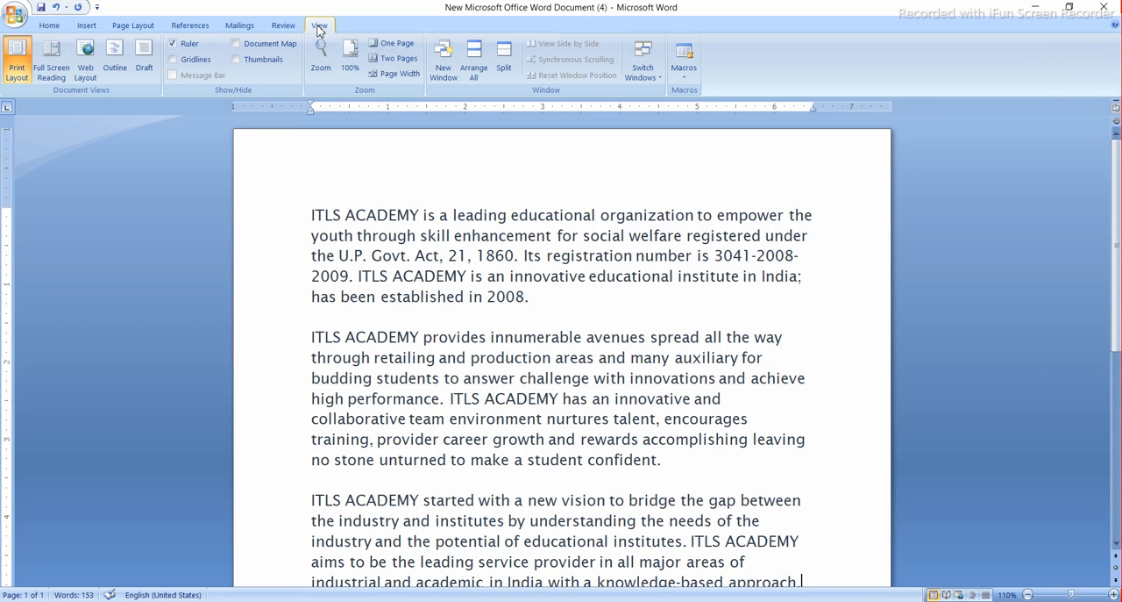
click(51, 27)
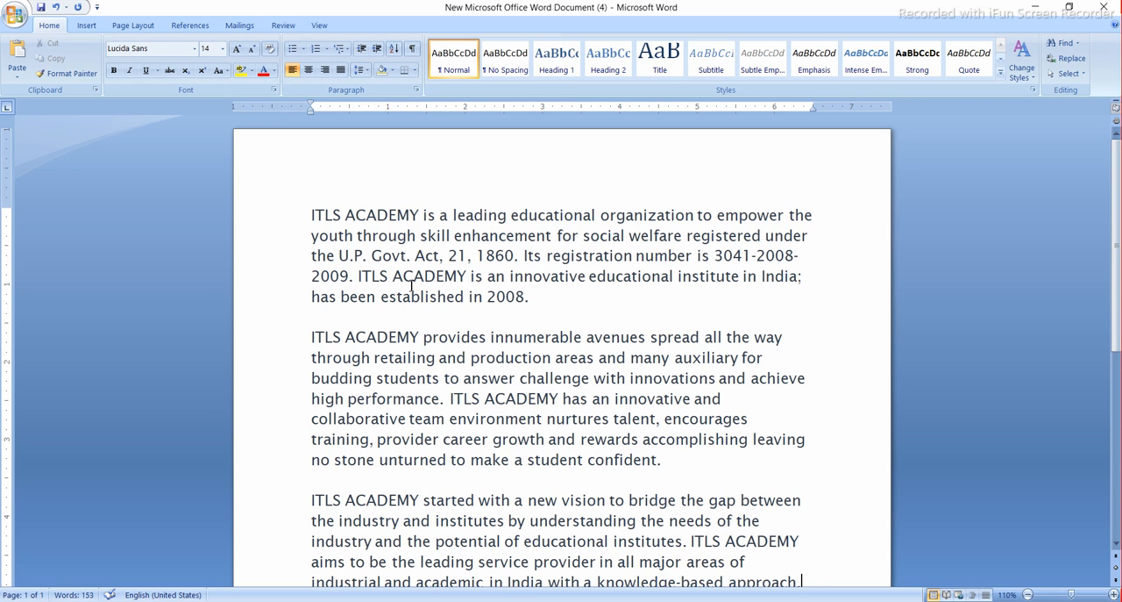
click(85, 27)
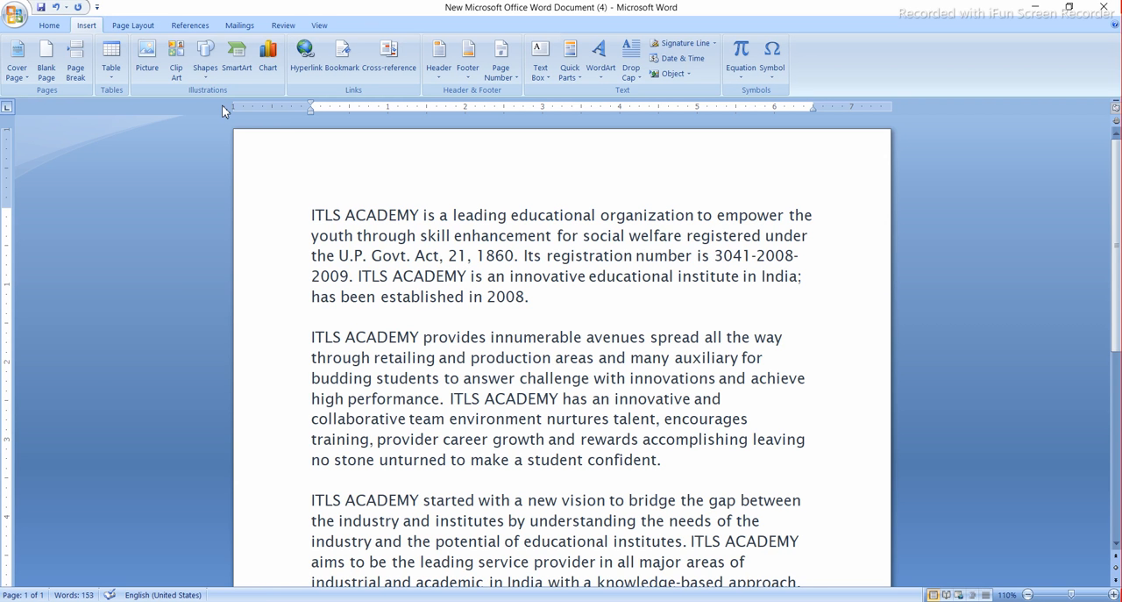
click(133, 26)
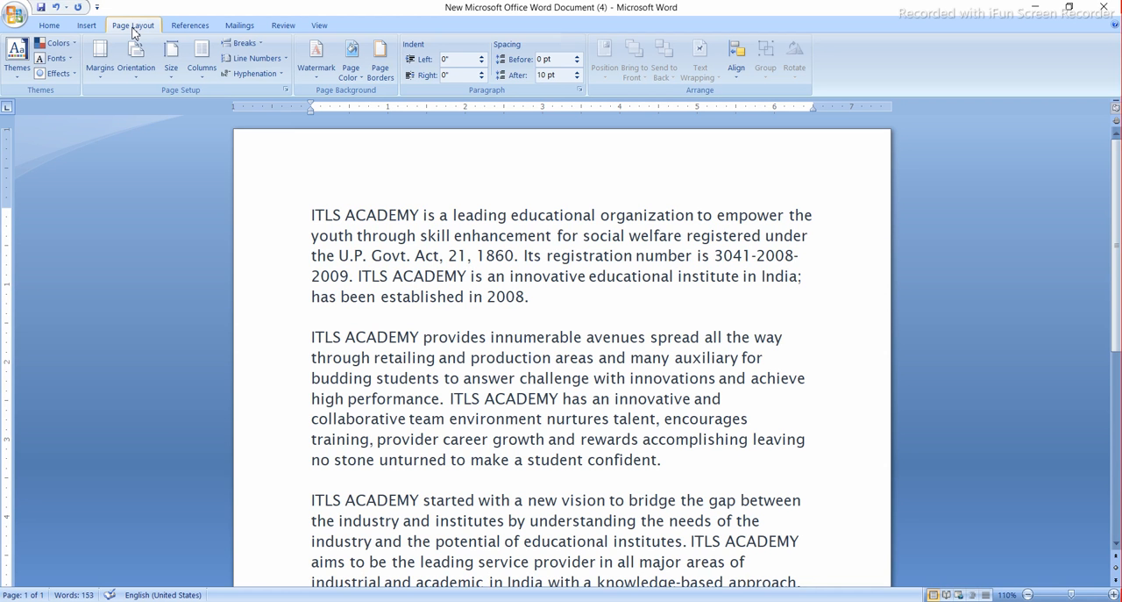
click(189, 29)
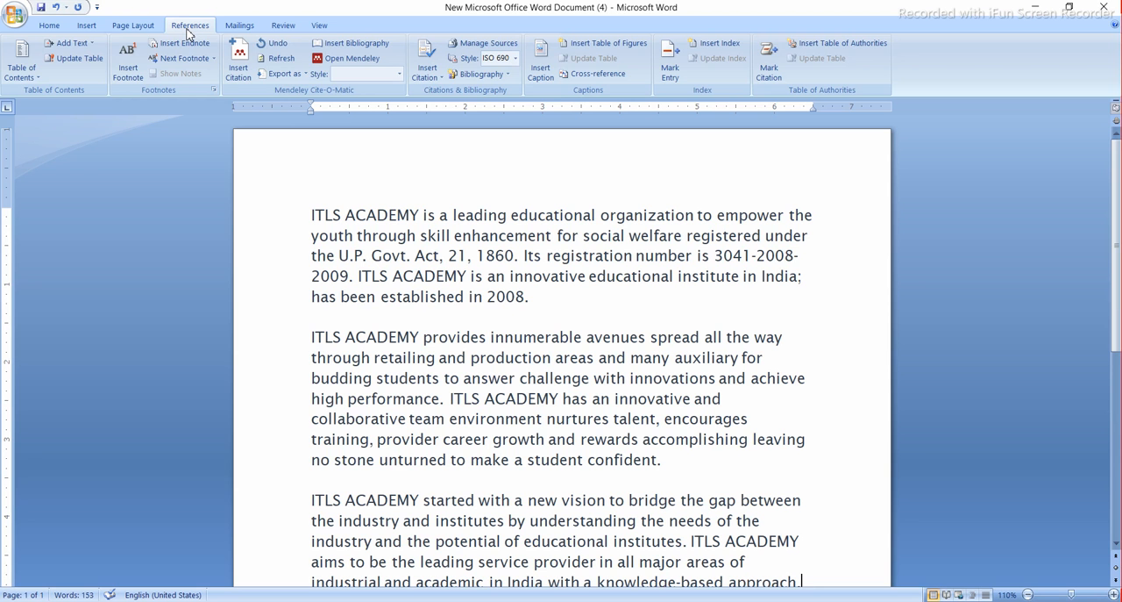
click(240, 28)
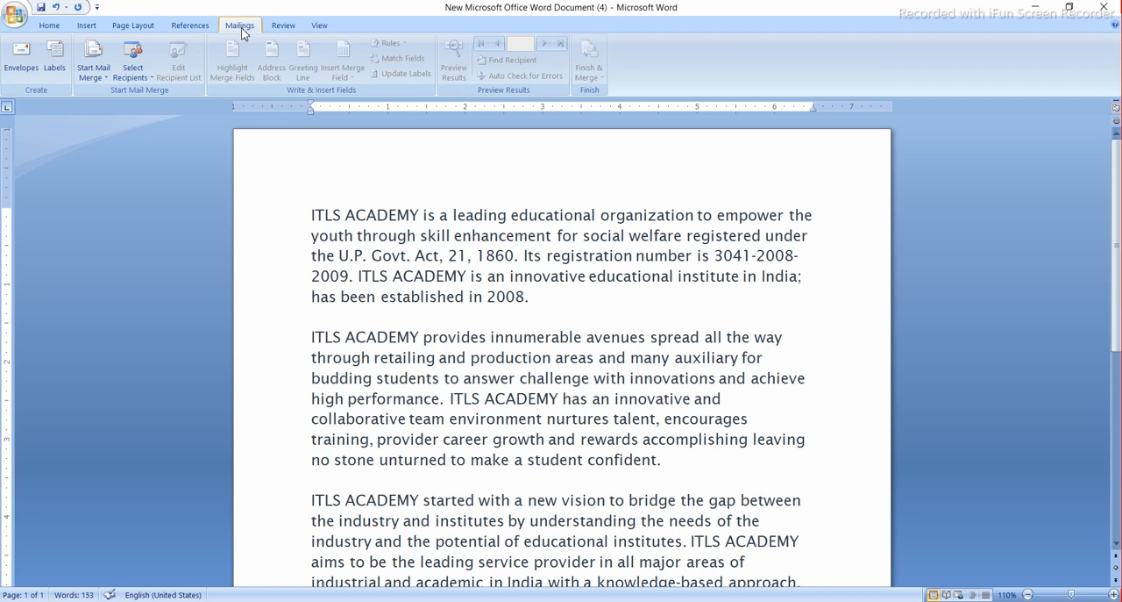
click(281, 26)
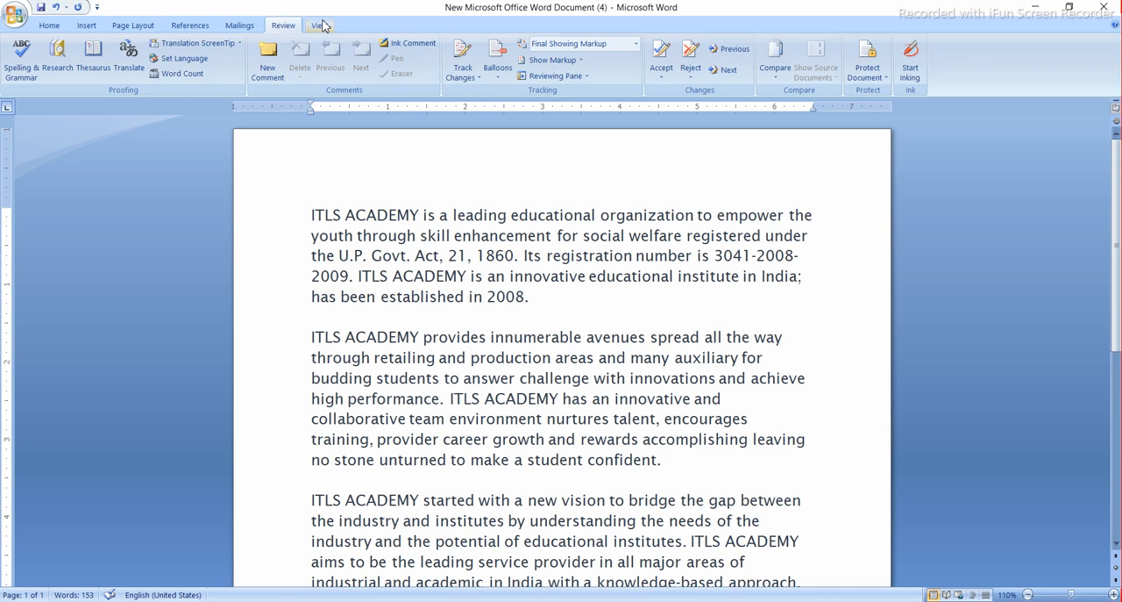
click(320, 26)
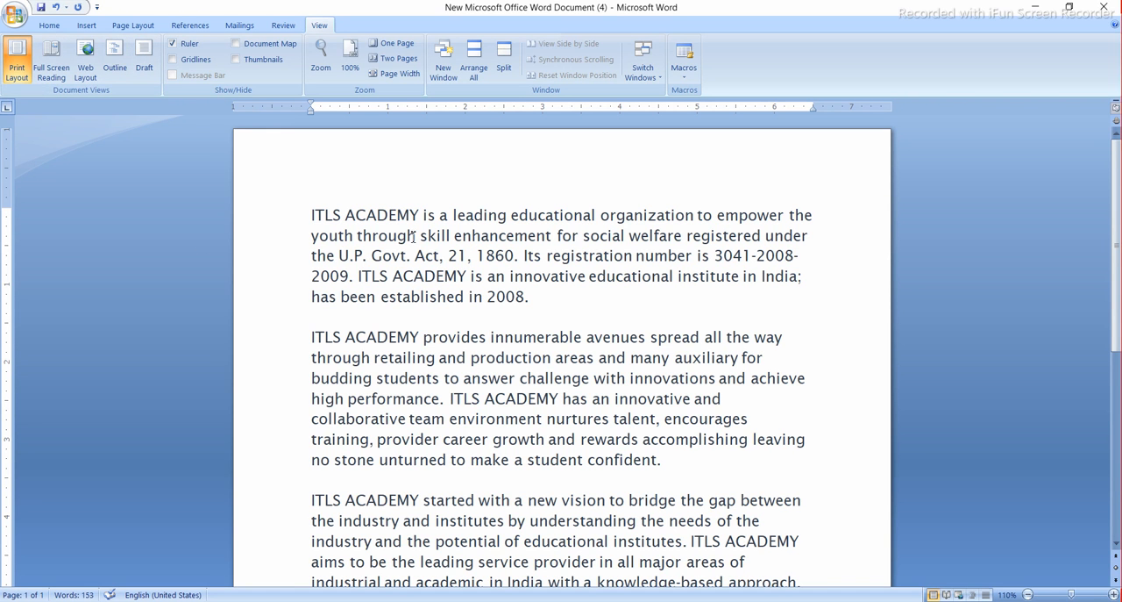
- Examine how the document's page and text are displayed in Print Layout view
scroll(461, 297, down, 3)
scroll(461, 296, up, 3)
scroll(461, 297, down, 7)
scroll(461, 297, up, 7)
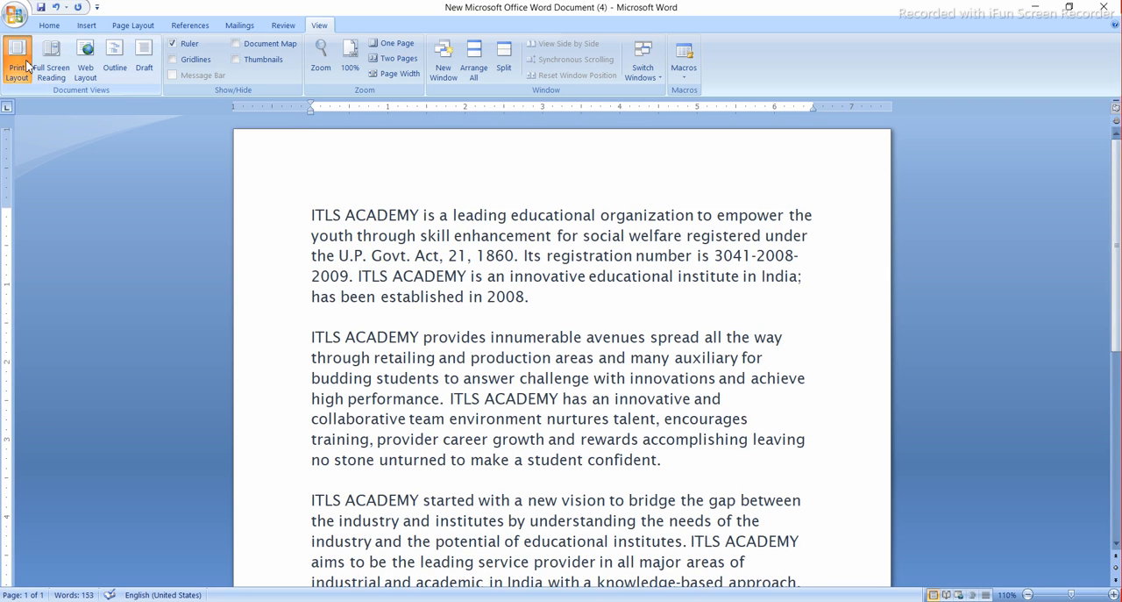
scroll(397, 259, down, 7)
scroll(397, 258, up, 7)
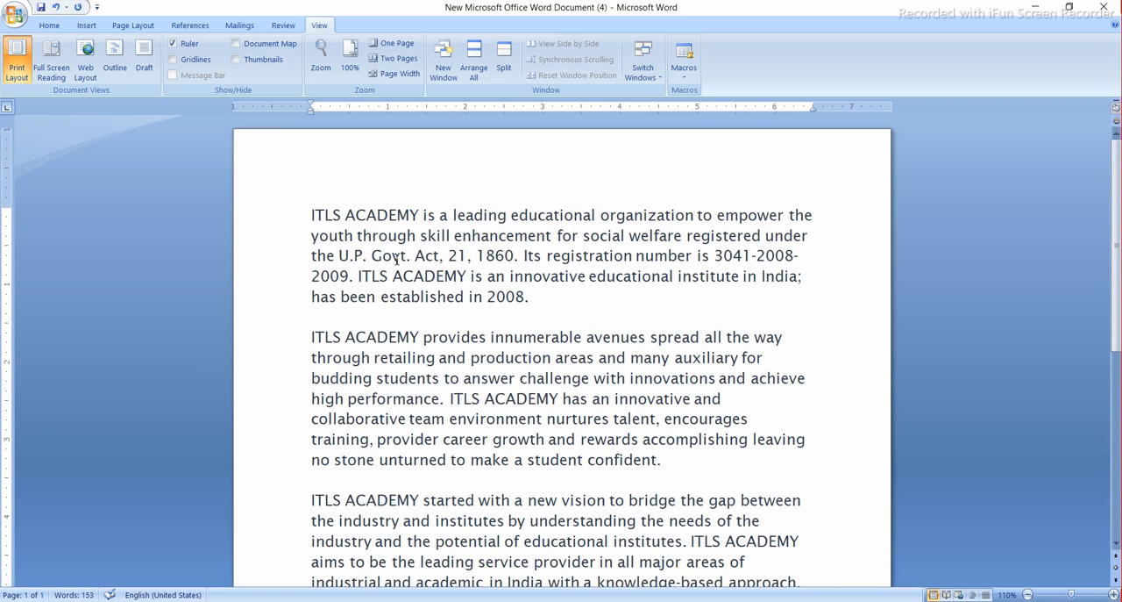
scroll(396, 258, down, 2)
scroll(396, 259, up, 2)
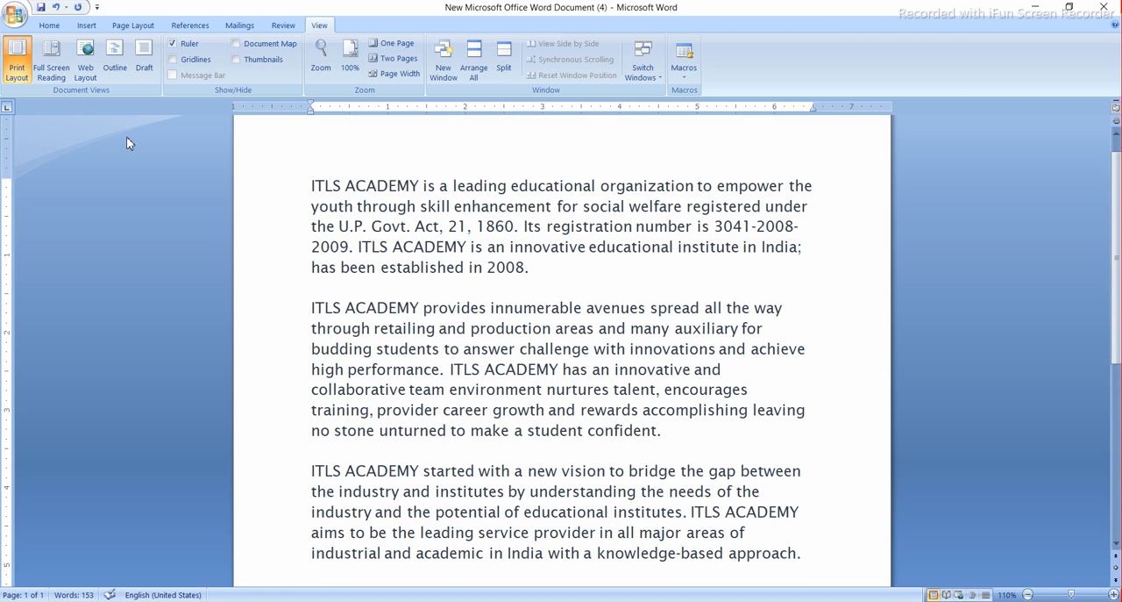
- View the document in Full Screen Reading with enlarged text, and return to Print Layout without the Research pane
click(57, 70)
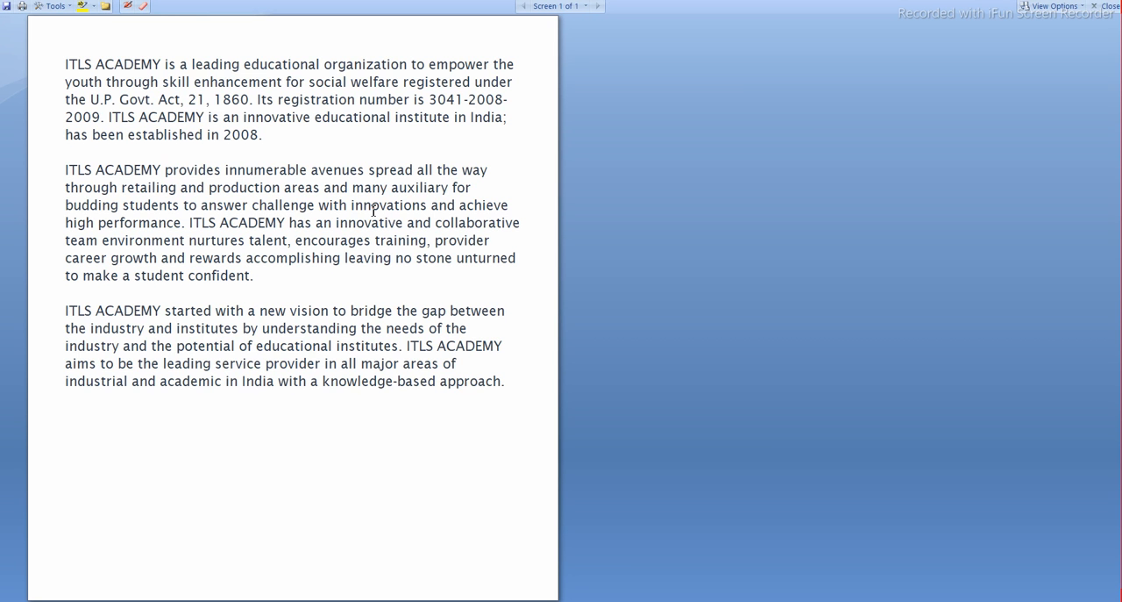
click(429, 312)
scroll(430, 313, up, 2)
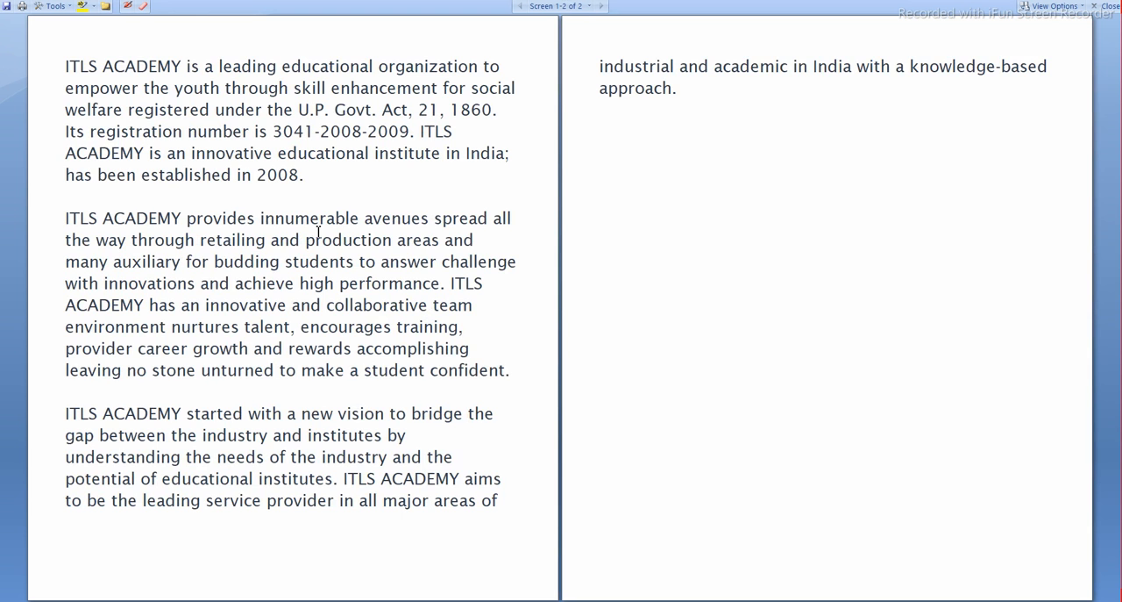
scroll(318, 230, up, 1)
scroll(319, 230, up, 2)
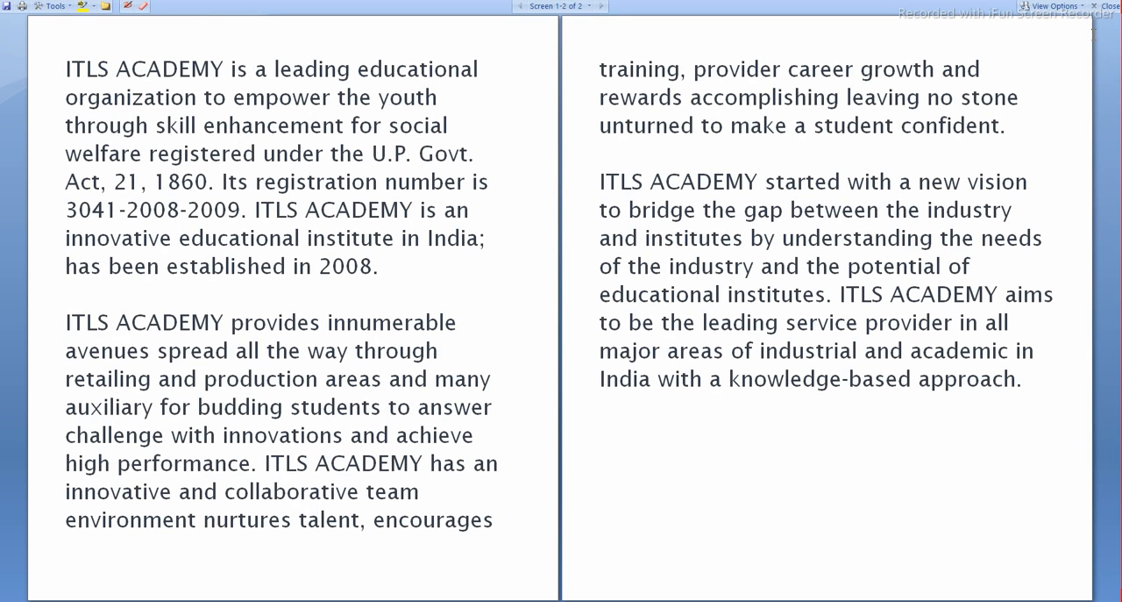
click(1096, 6)
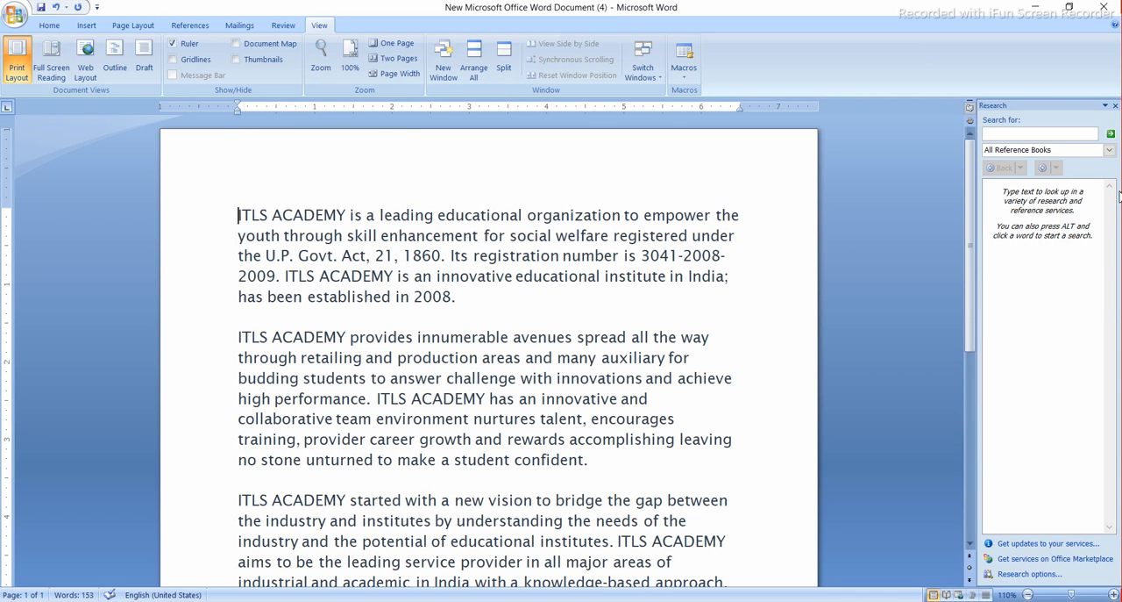
click(1116, 105)
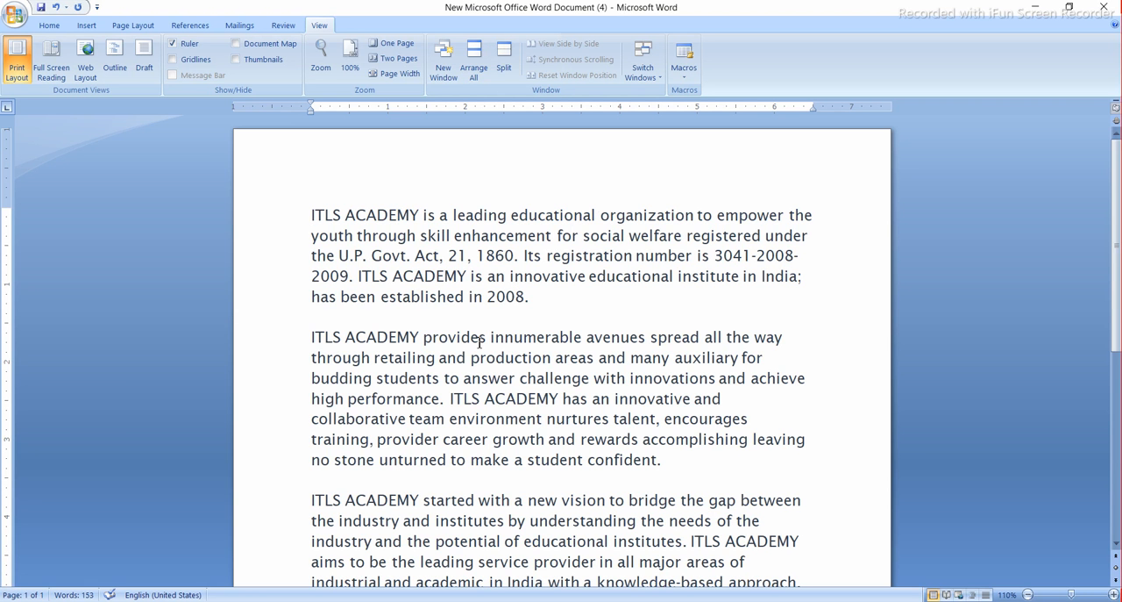
- Display the document in Web Layout view and switch it to Outline view
click(85, 64)
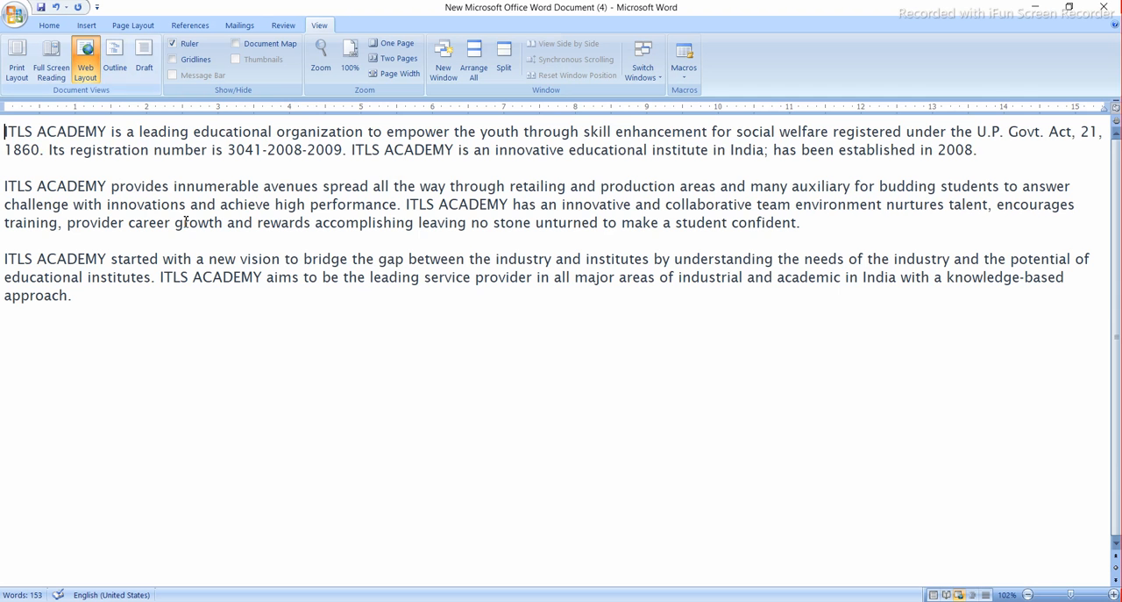
click(115, 57)
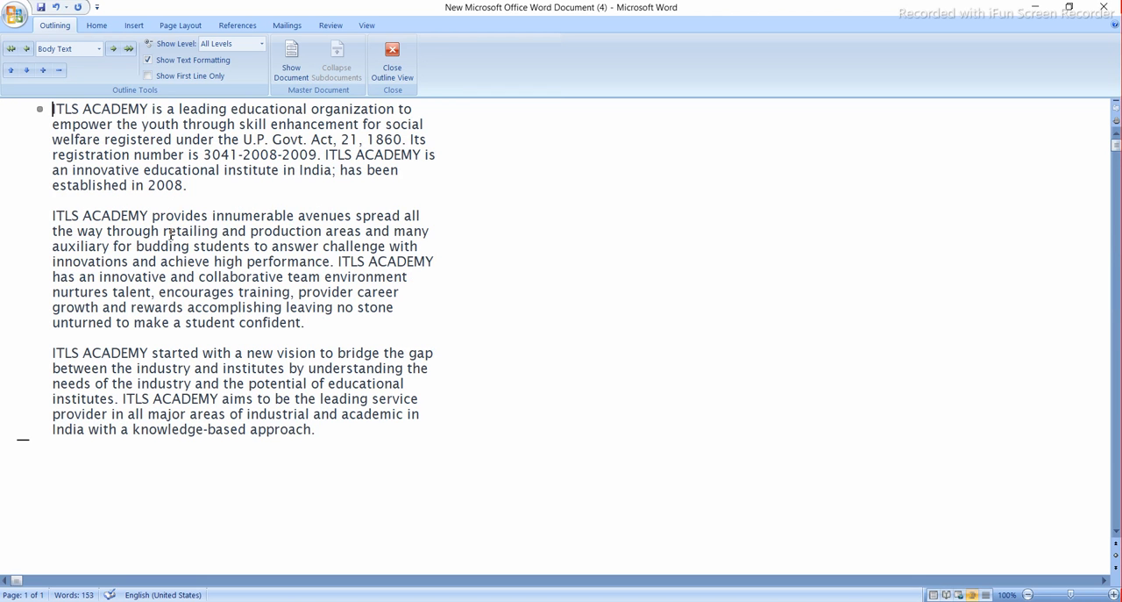
- Try outline Level 4 and Level 7 on the ITLS ACADEMY text, and settle on Level 1
click(101, 49)
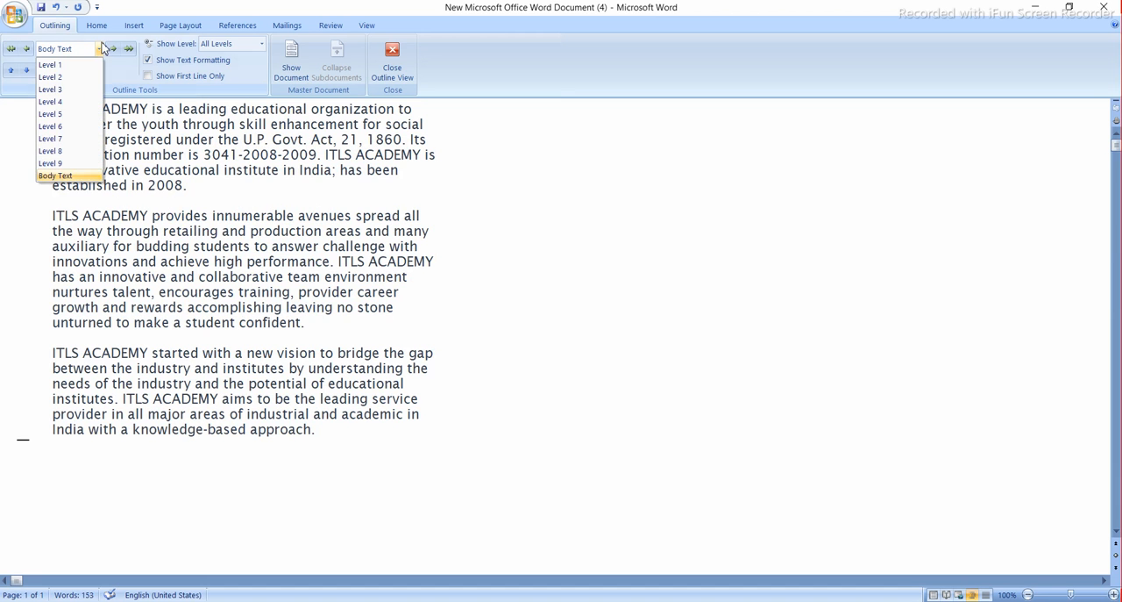
click(61, 102)
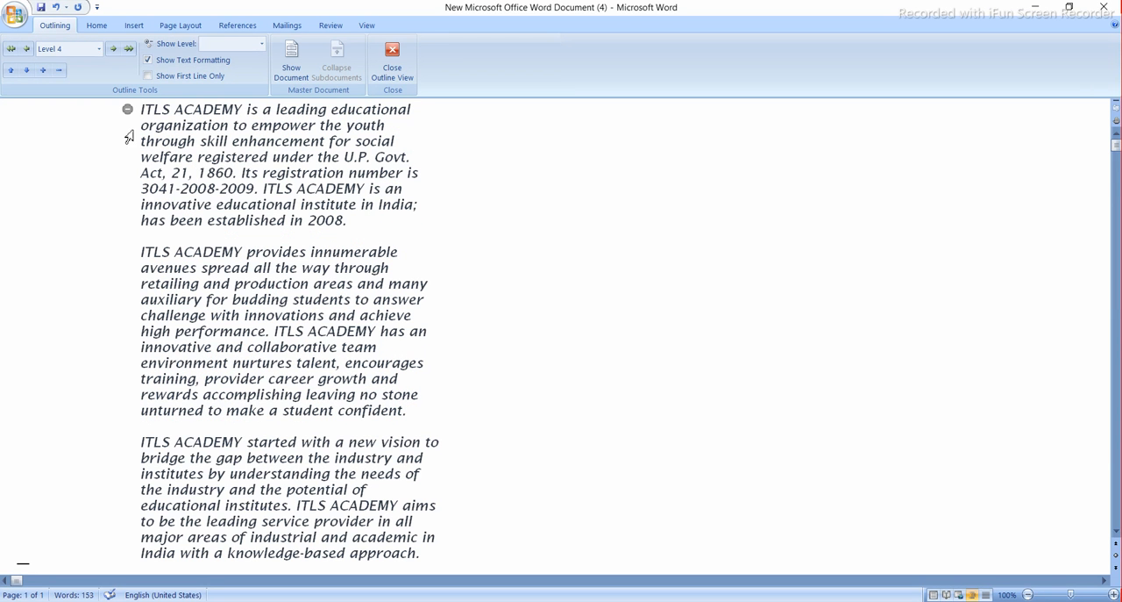
click(98, 51)
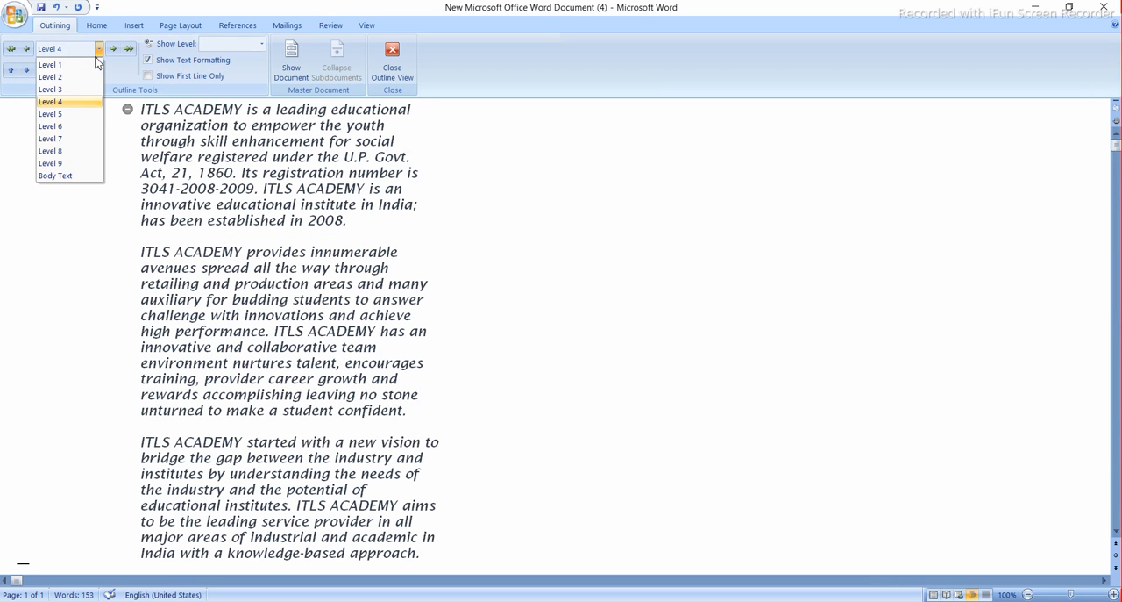
click(75, 138)
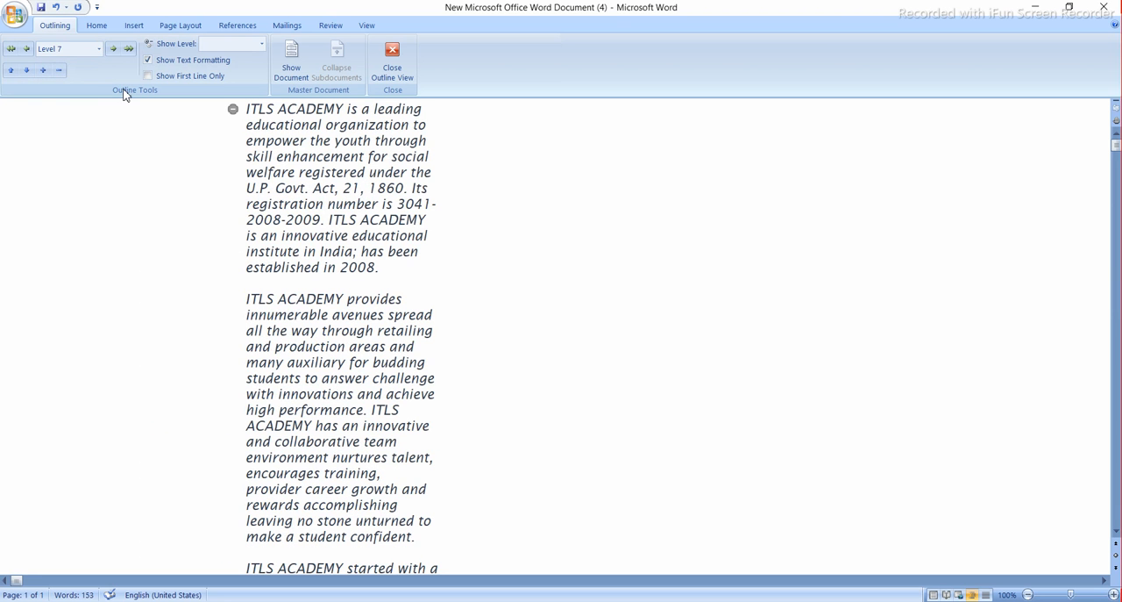
click(99, 50)
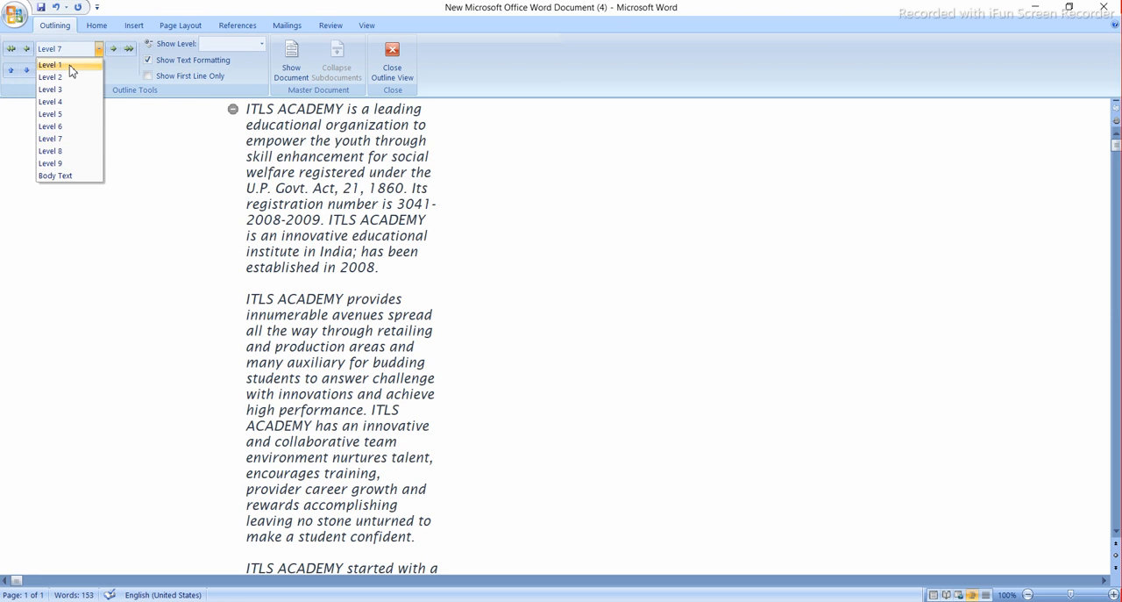
click(55, 67)
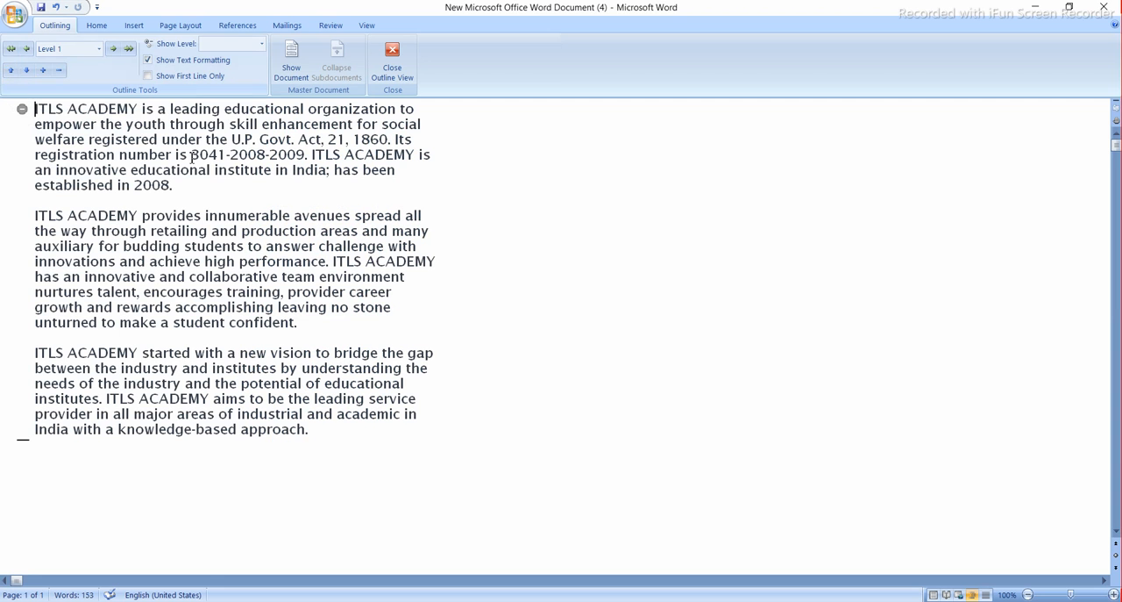
- Set the outline's displayed level to Level 3 and change it to Level 5
click(262, 46)
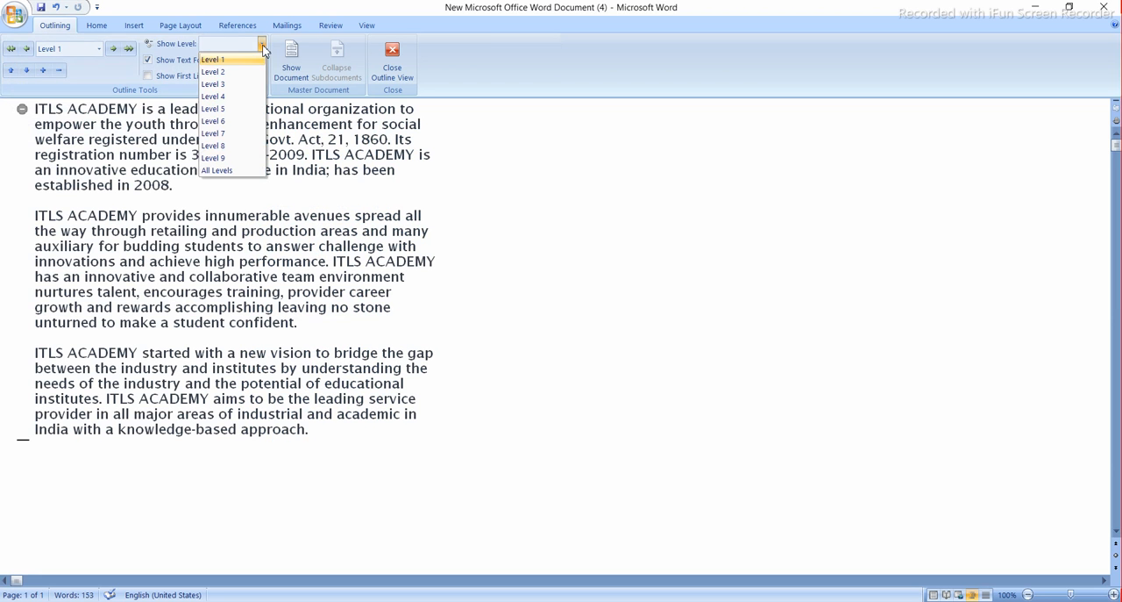
click(227, 85)
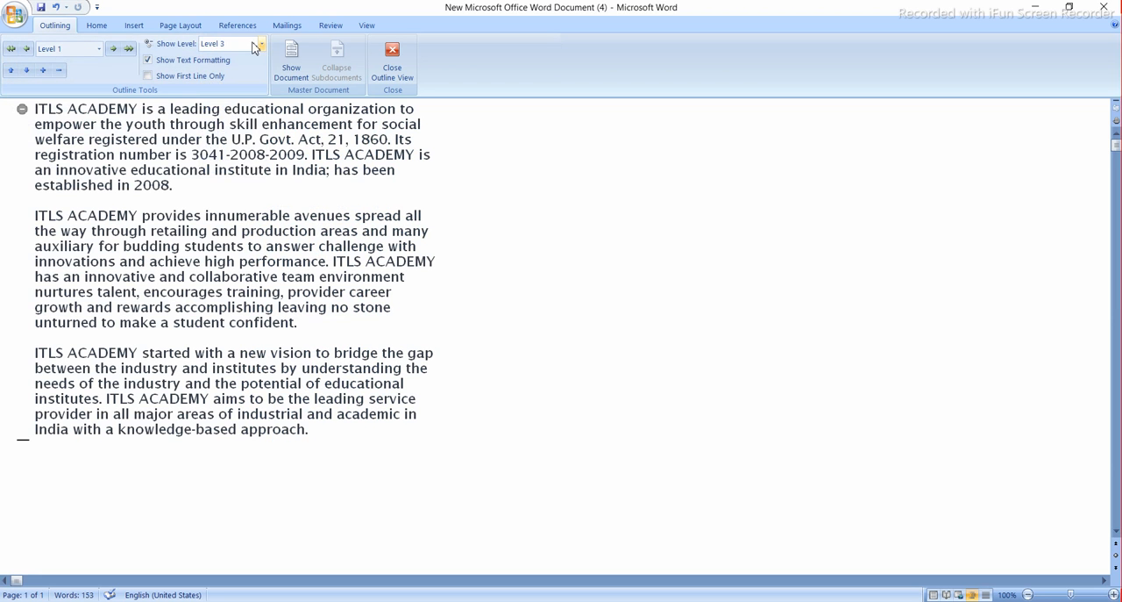
click(262, 46)
click(229, 107)
text(hjshjdhk)
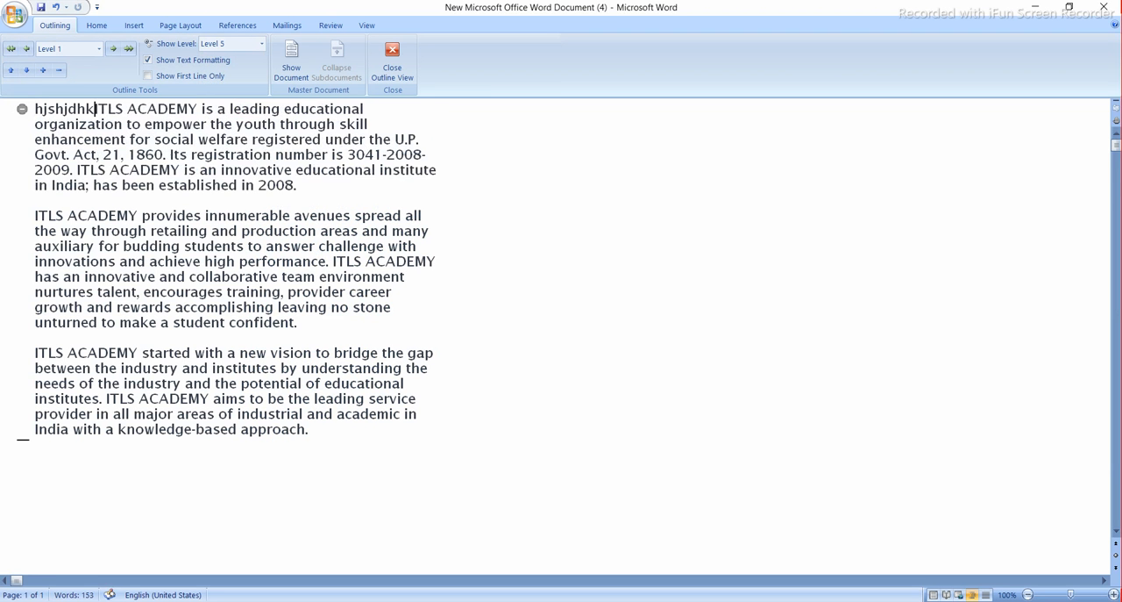
key(BackSpace)
key(BackSpace)
key(BackSpace)
key(BackSpace)
key(BackSpace)
key(BackSpace)
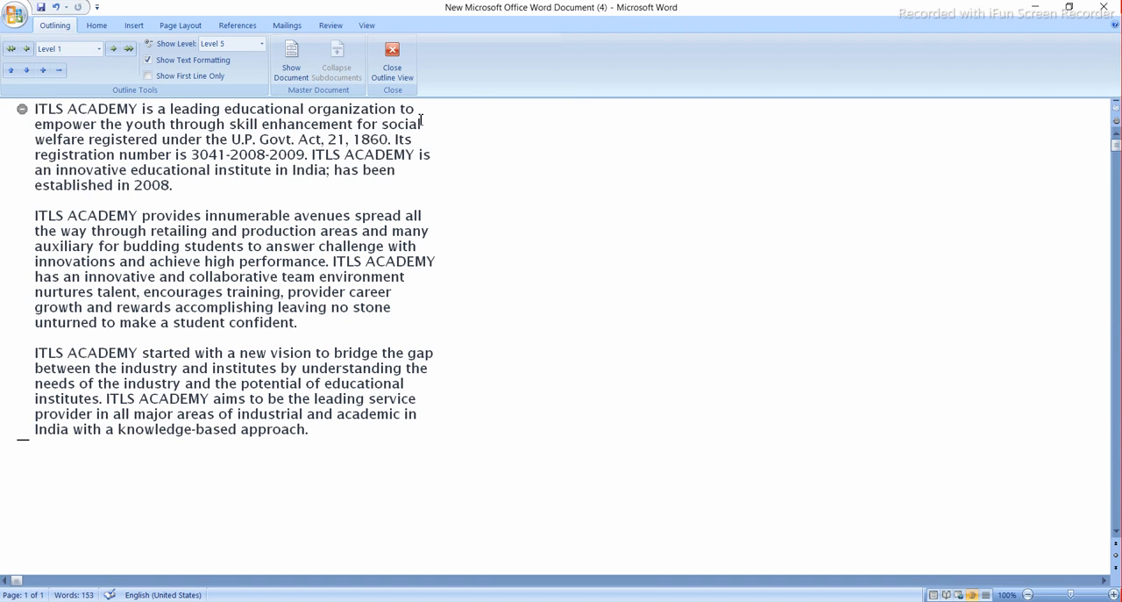
- Show and hide the master document commands, and close Outline view to return to the page display
click(296, 72)
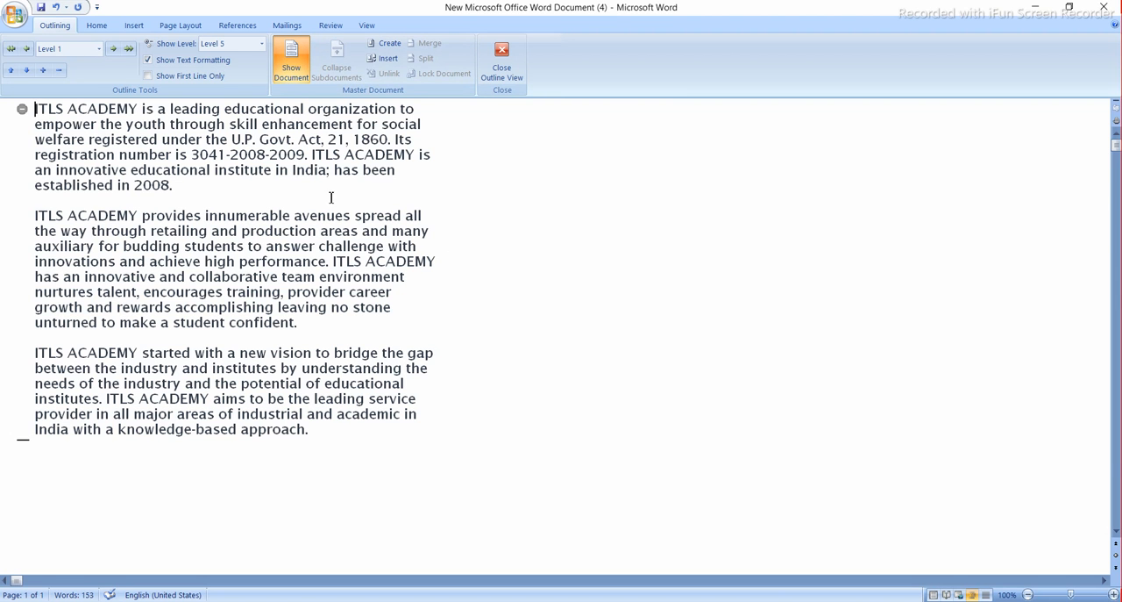
click(294, 66)
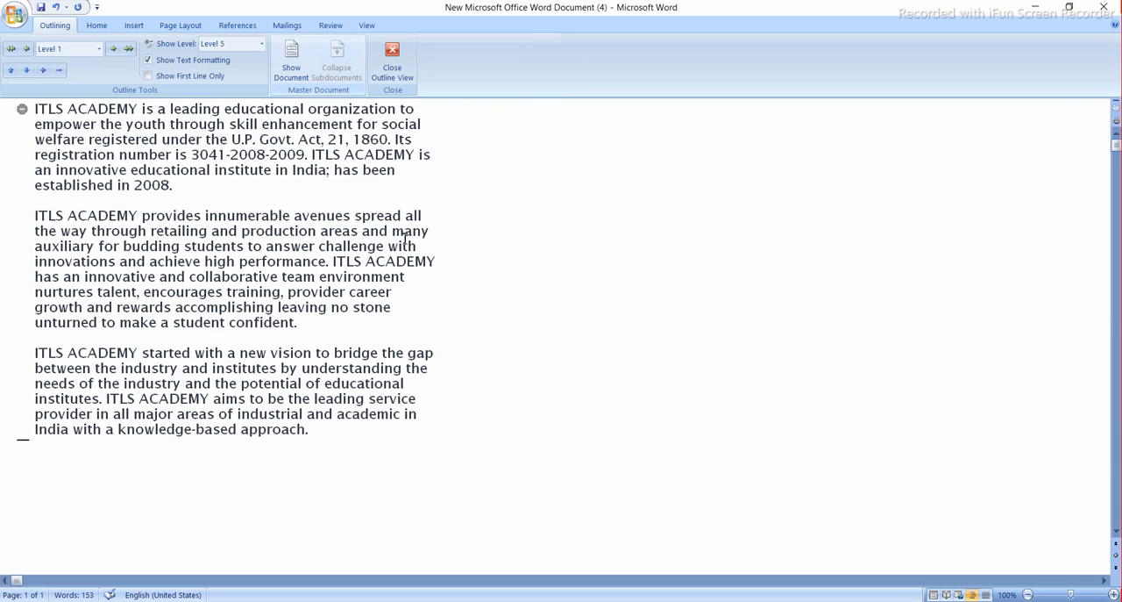
click(403, 65)
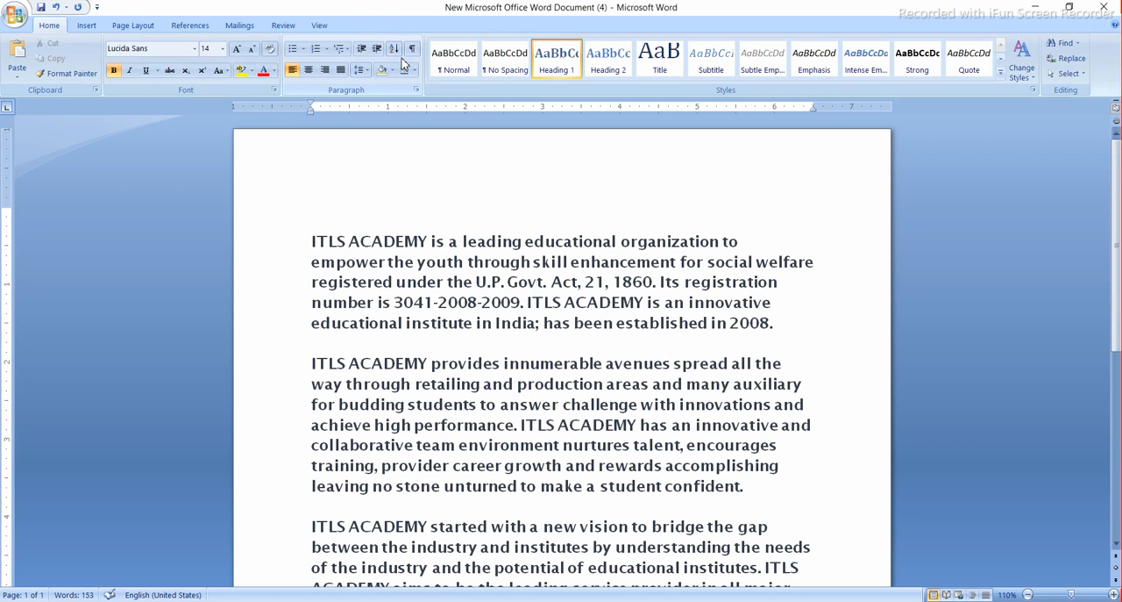
scroll(494, 348, down, 3)
scroll(496, 349, up, 3)
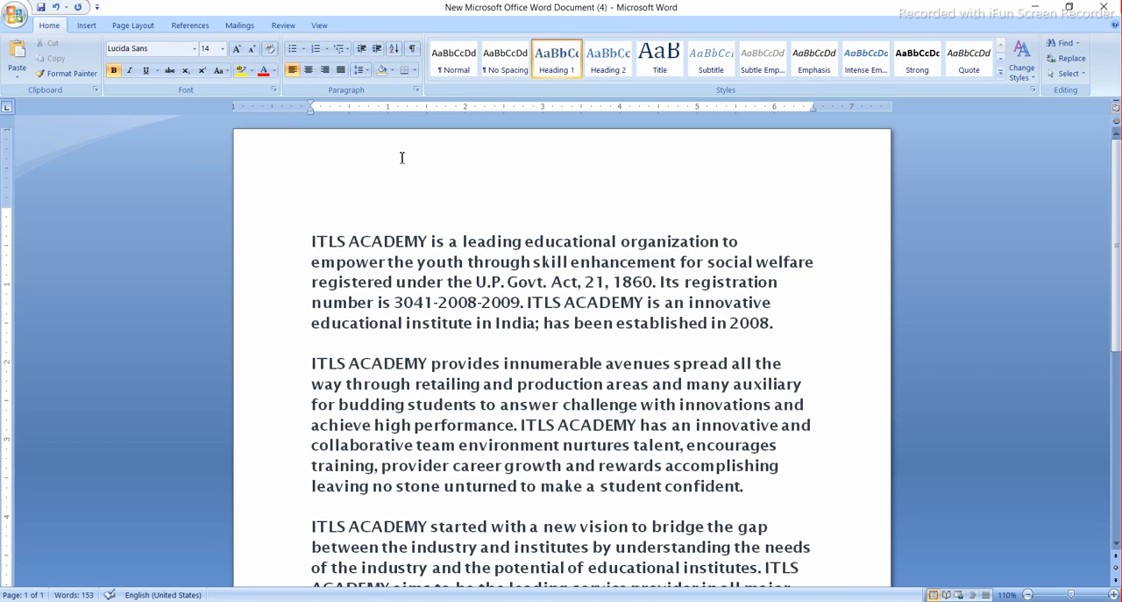
- Switch the document to Draft view and hide the ruler
click(321, 26)
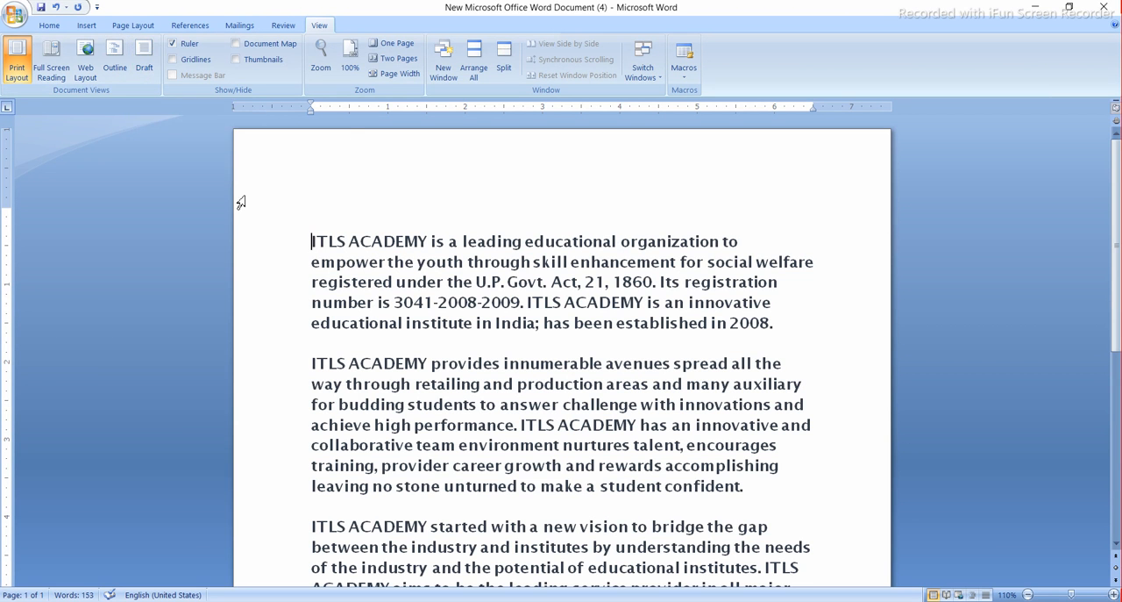
click(143, 67)
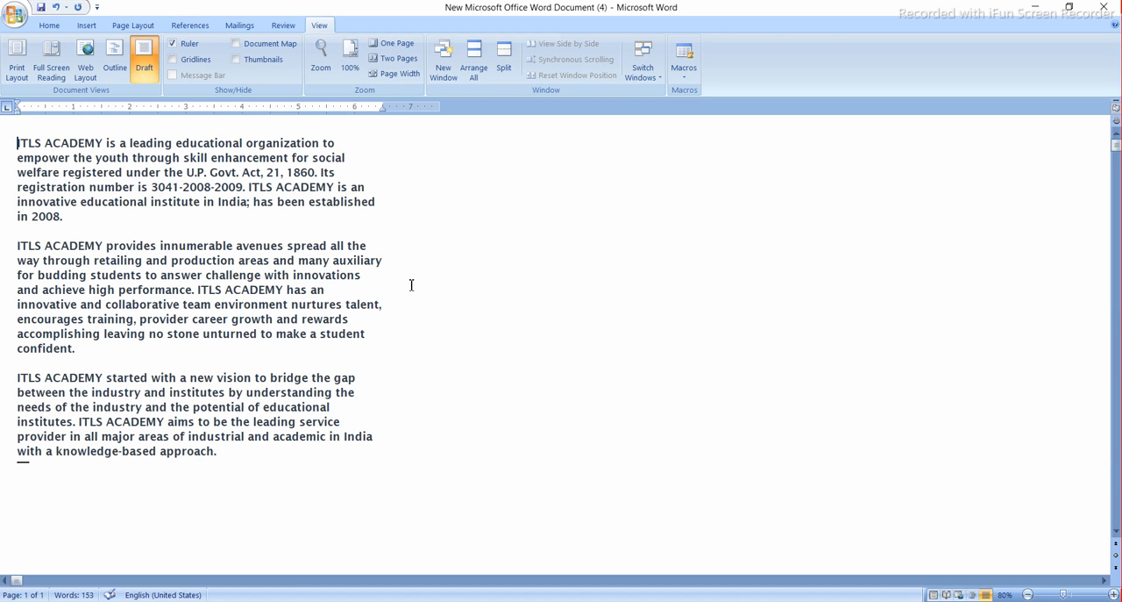
click(223, 306)
click(174, 43)
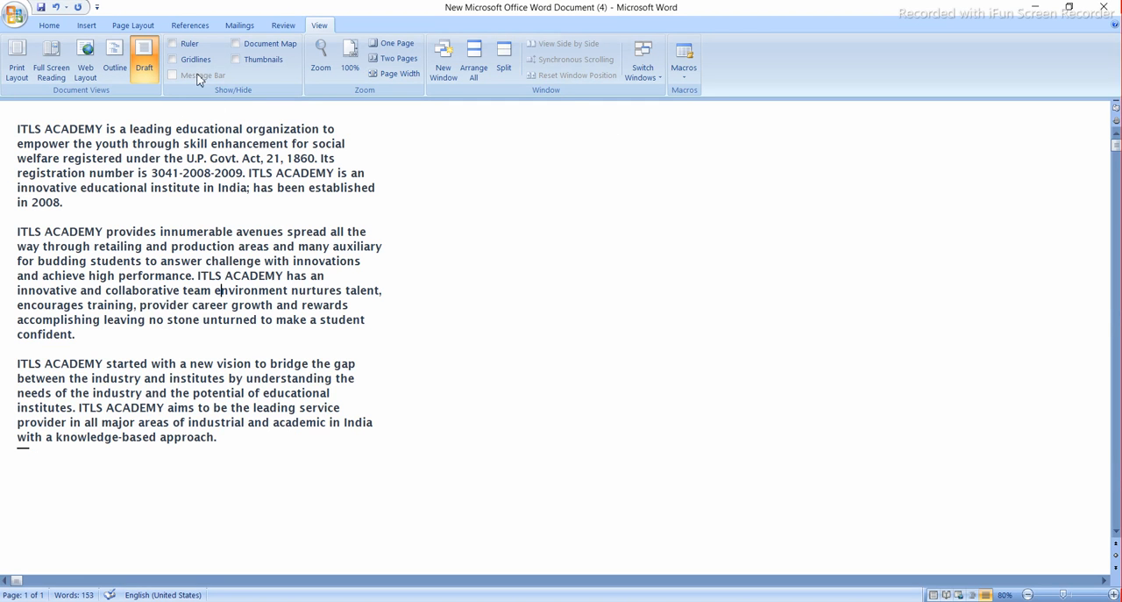
- Show the ruler and switch the document to Print Layout view
click(175, 43)
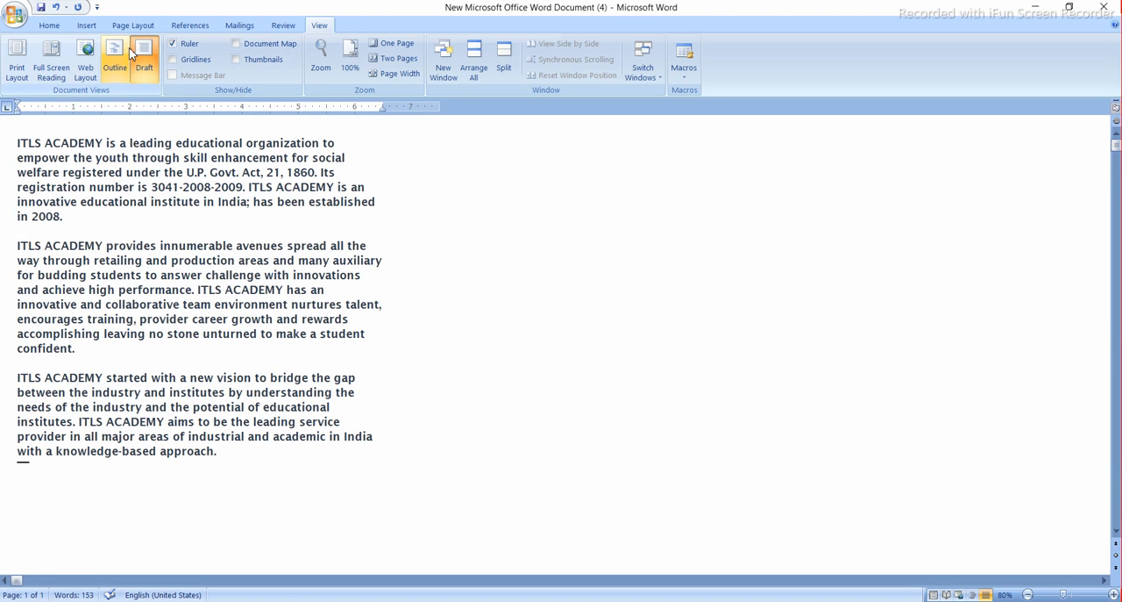
click(17, 59)
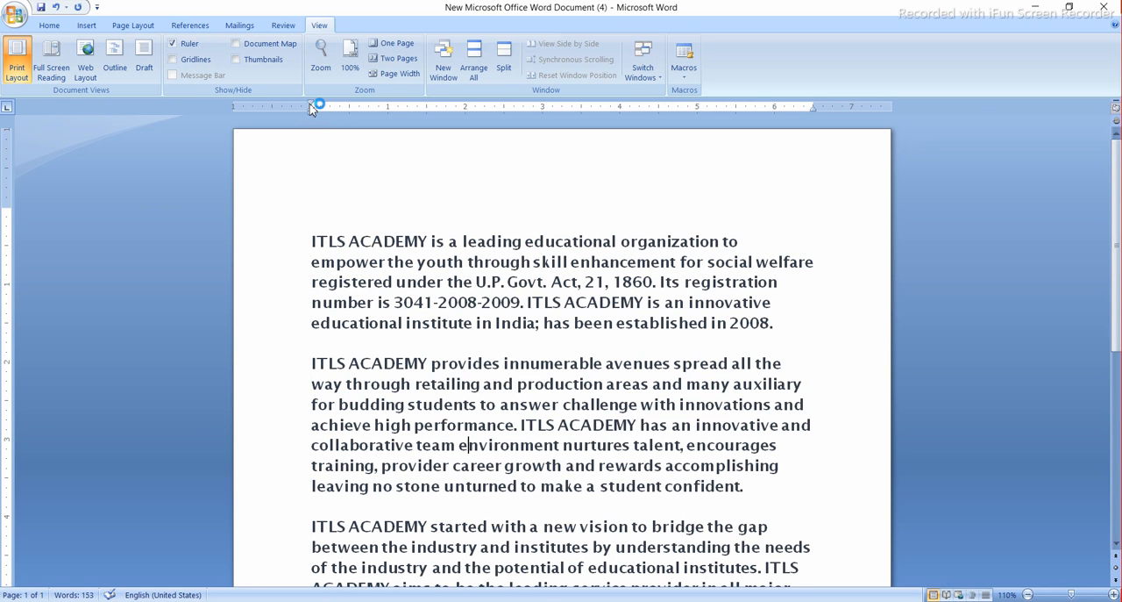
- Try a first-line indent about 0.3 inch into the left margin and a right indent at about 3.8 inches, returning each to its margin
drag(311, 106, 288, 107)
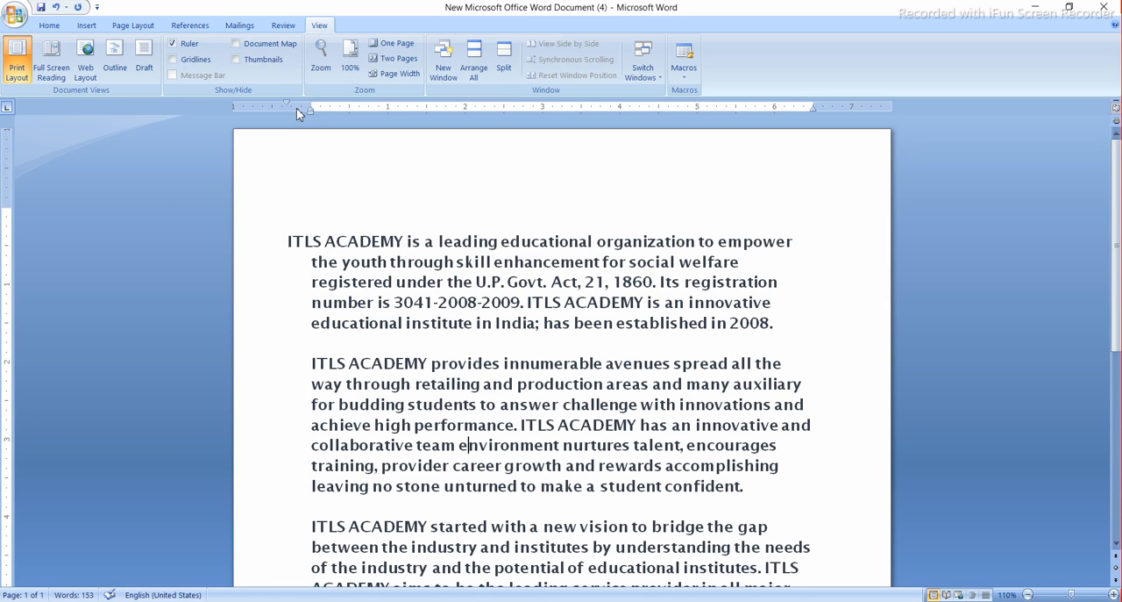
drag(313, 109, 283, 110)
click(312, 110)
drag(286, 103, 312, 107)
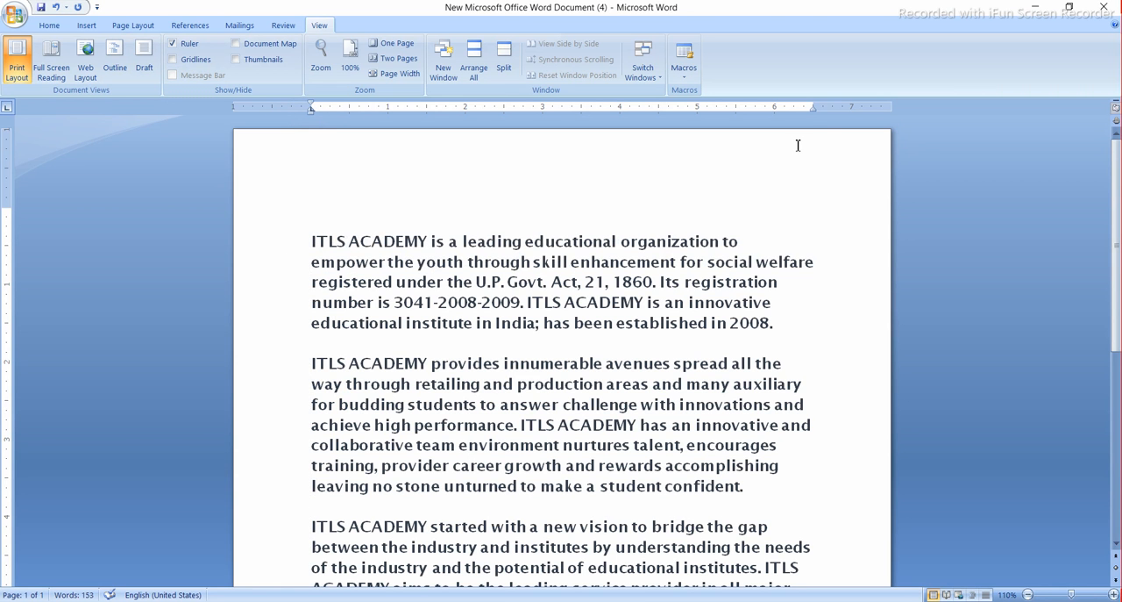
mouse_move(812, 109)
mouse_down()
mouse_move(863, 110)
mouse_move(605, 112)
mouse_move(814, 120)
mouse_up()
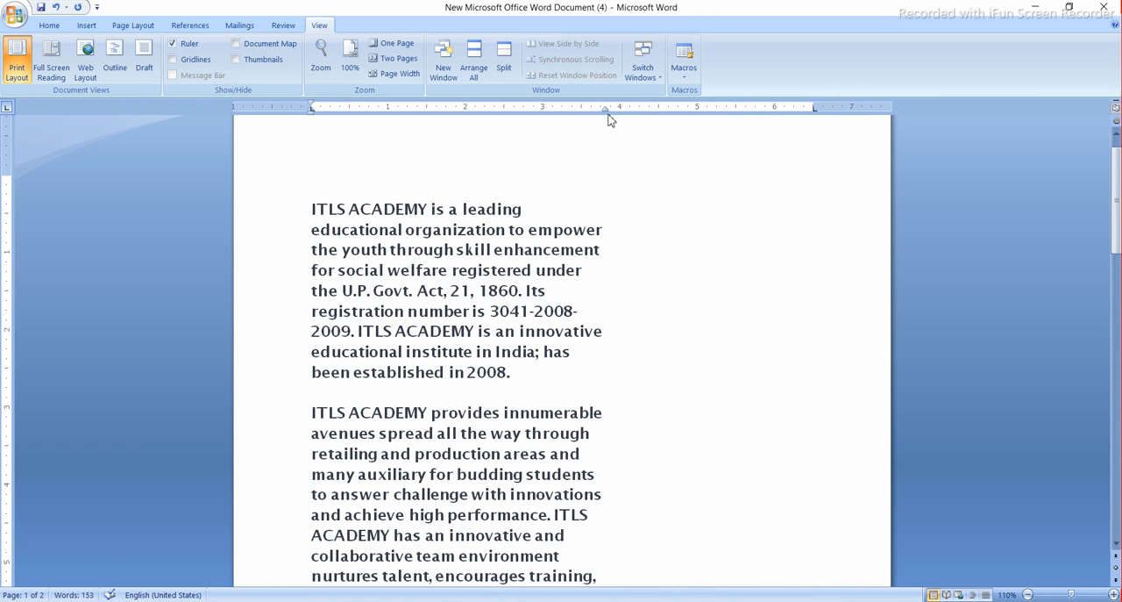
drag(607, 112, 813, 111)
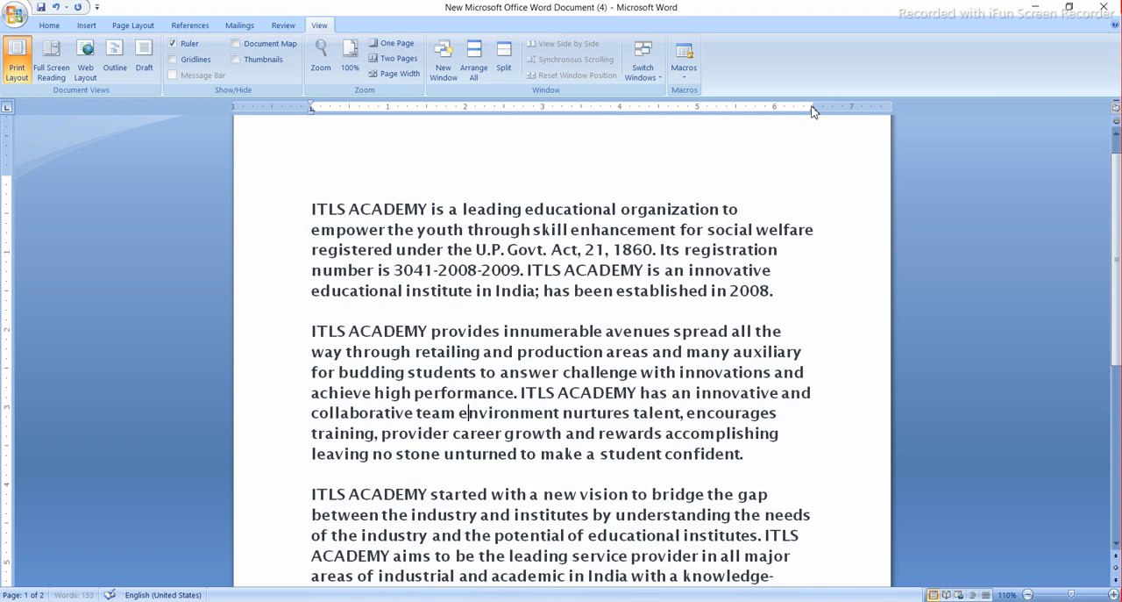
- Hide the ruler, and display the gridlines across the page before turning them off
click(175, 46)
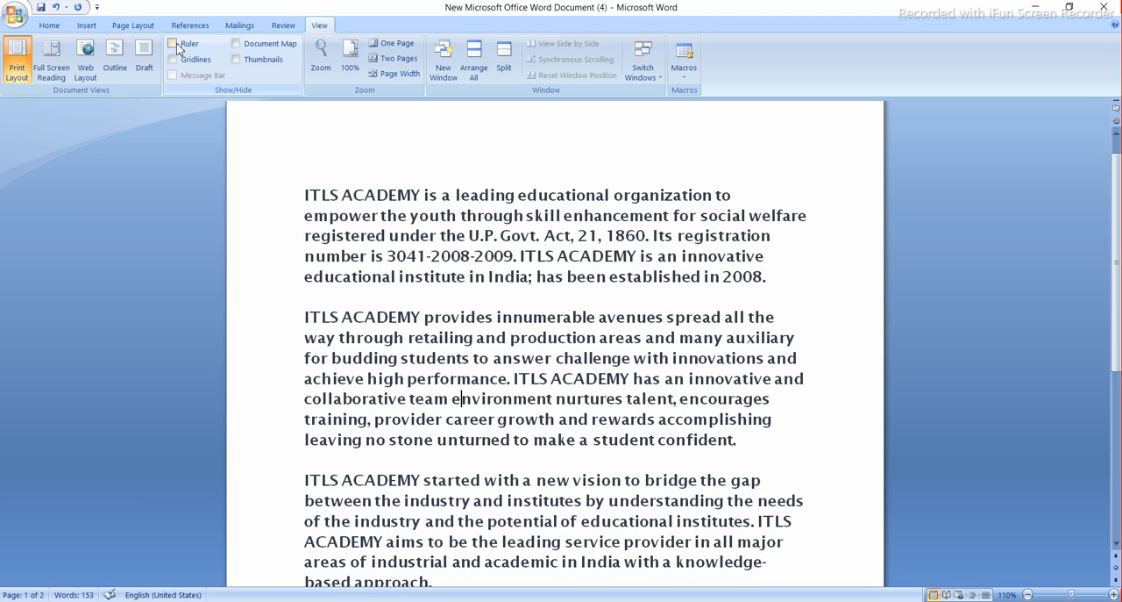
click(173, 59)
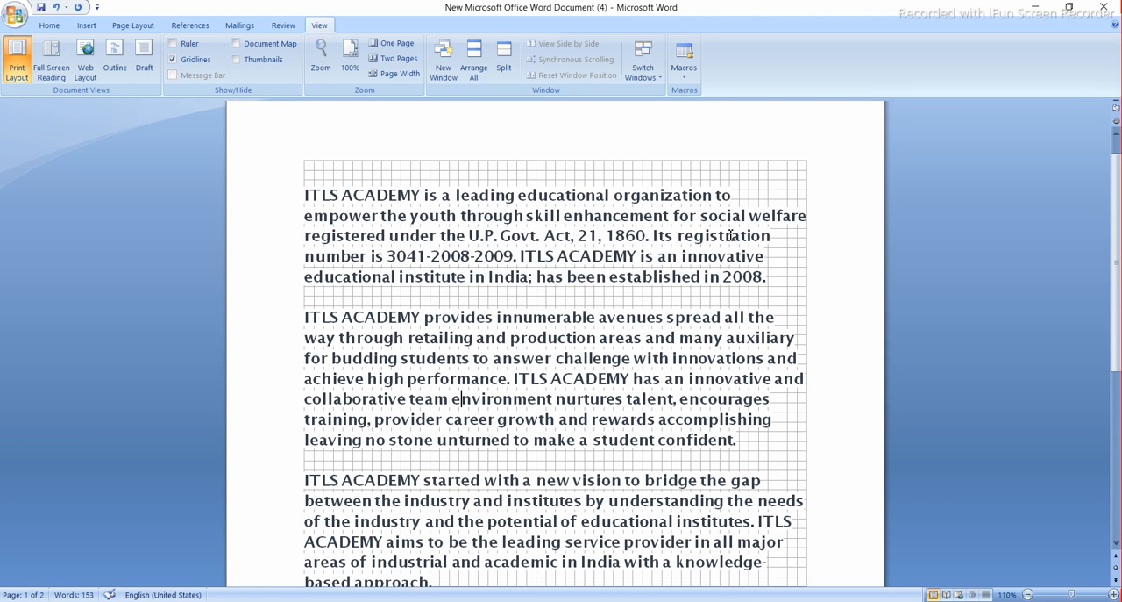
click(694, 178)
scroll(641, 242, down, 6)
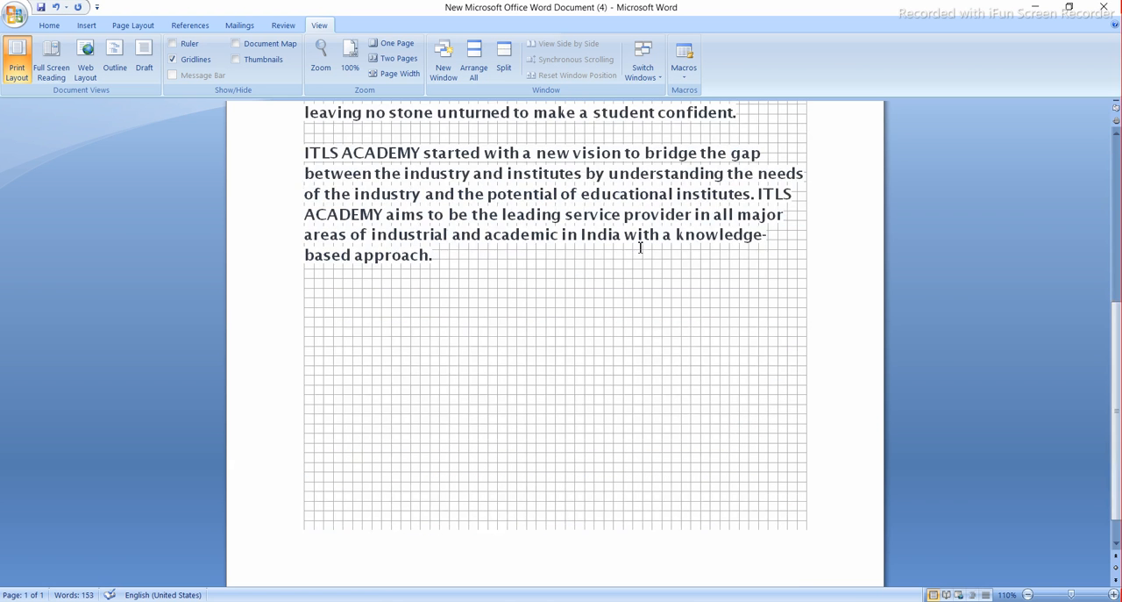
scroll(641, 248, up, 6)
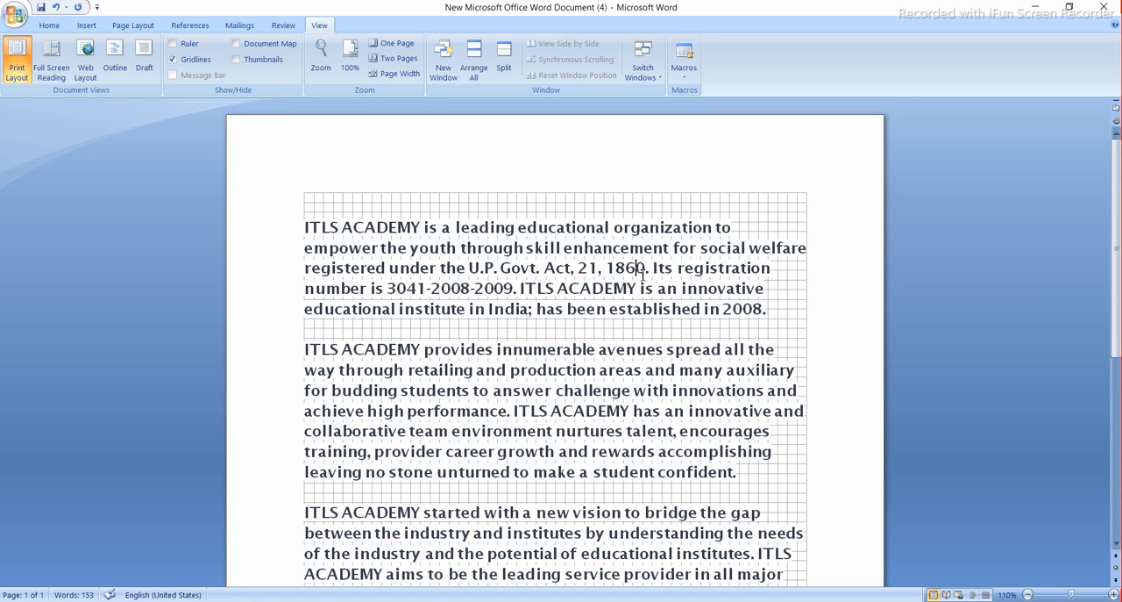
click(176, 59)
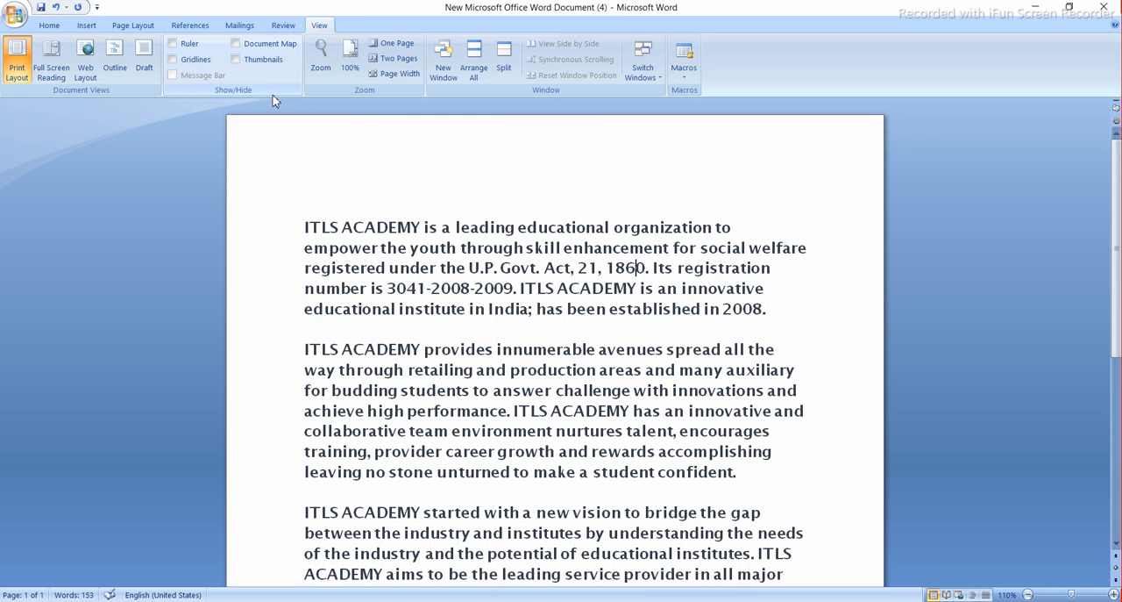
- Open and close the Document Map, and show the page thumbnails
click(236, 44)
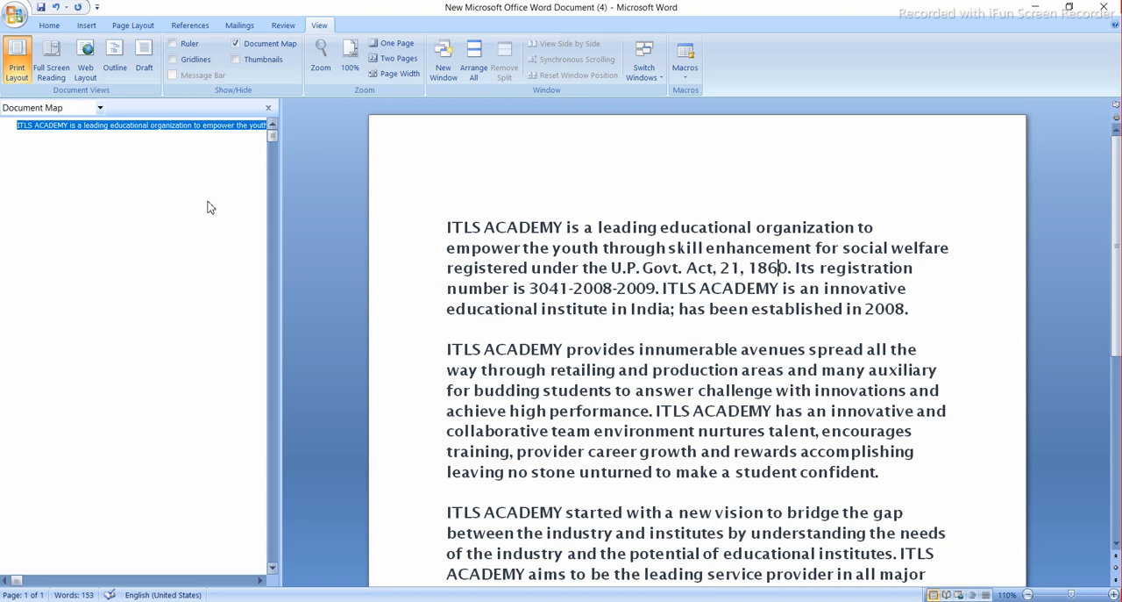
click(235, 44)
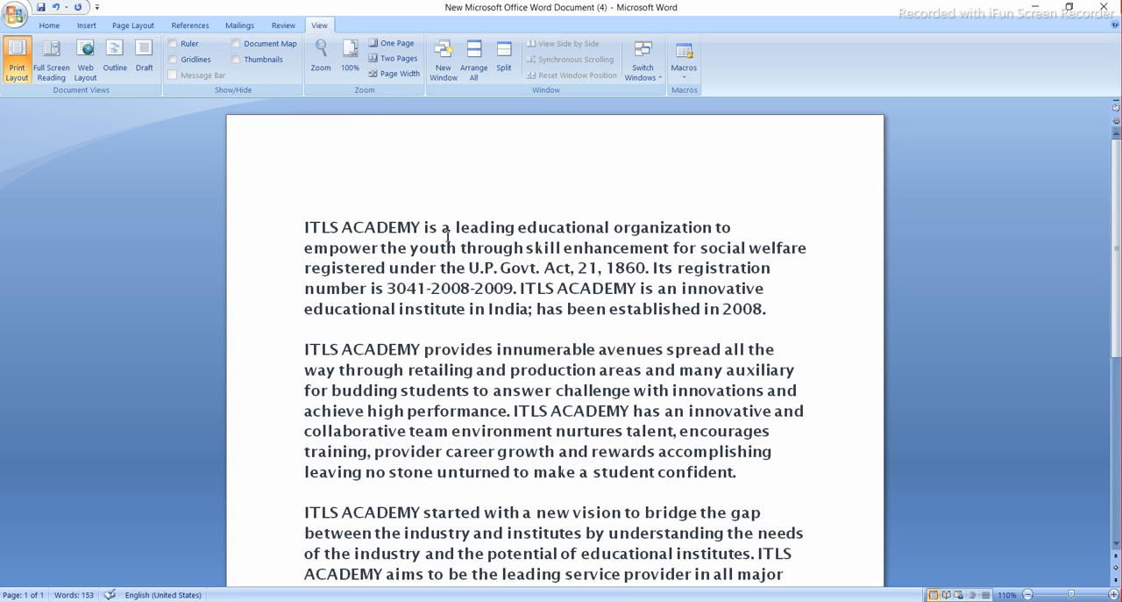
click(235, 61)
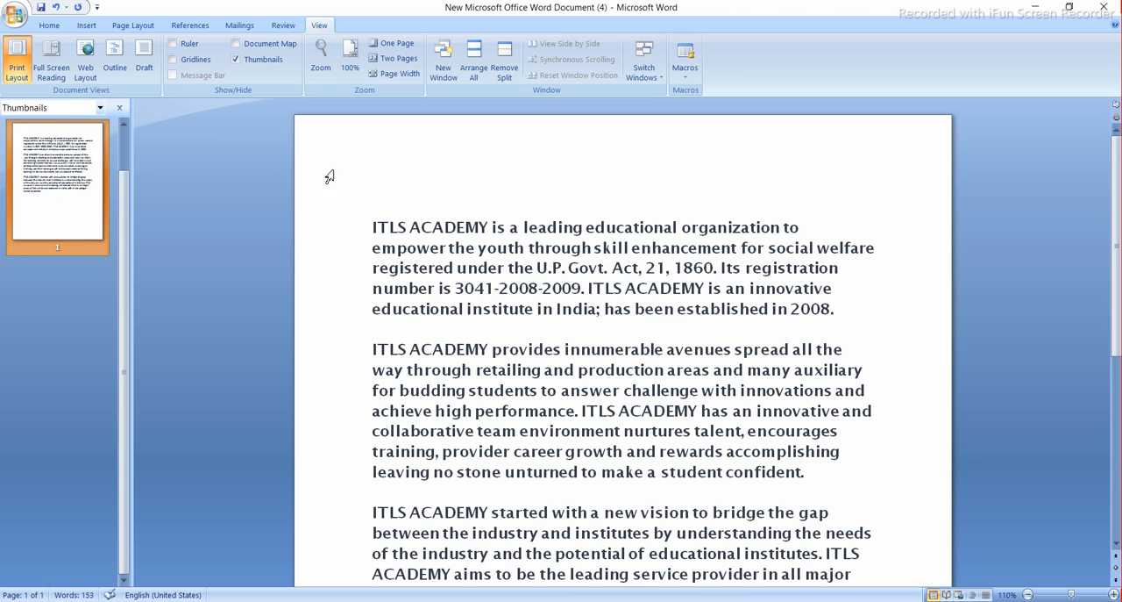
- Draw an ellipse about 1.38 inches high and 1.82 inches wide over the first paragraph and apply the purple shape style
click(86, 26)
click(207, 77)
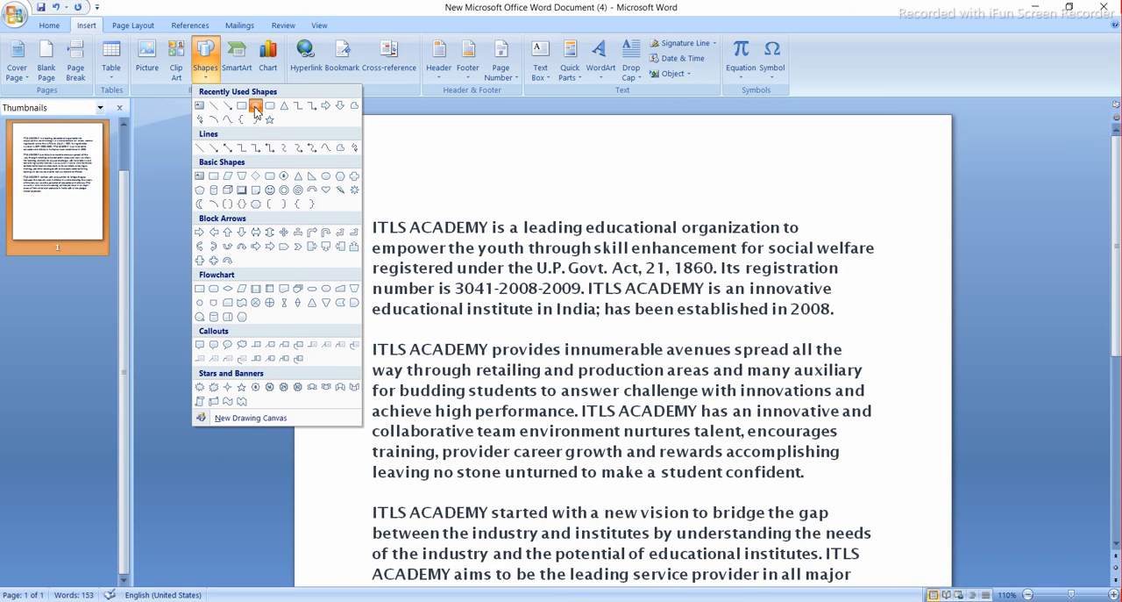
click(256, 106)
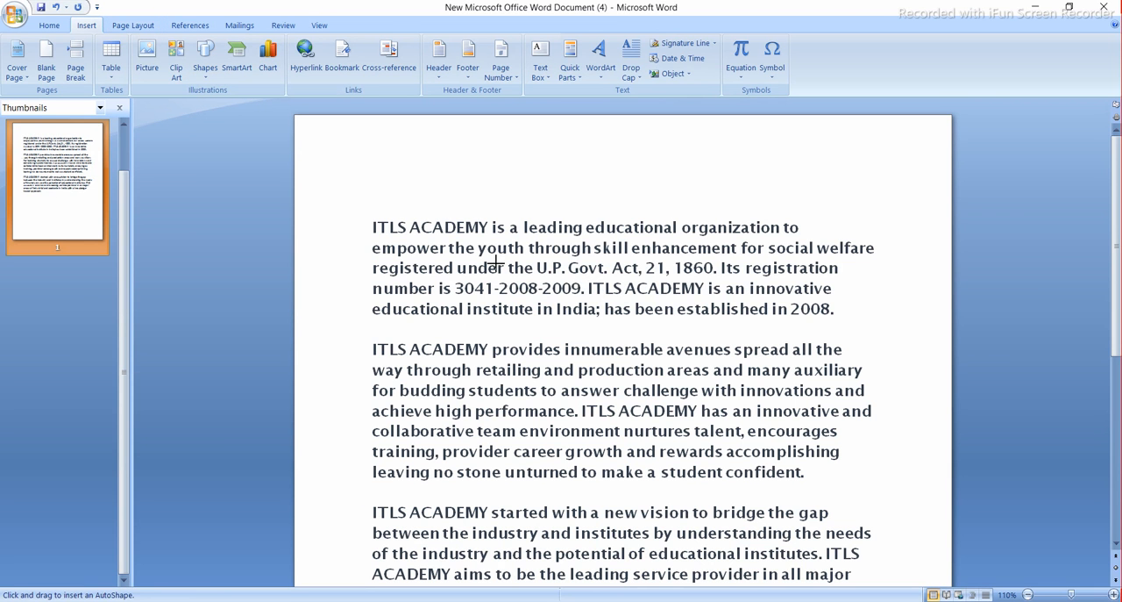
drag(608, 185, 752, 292)
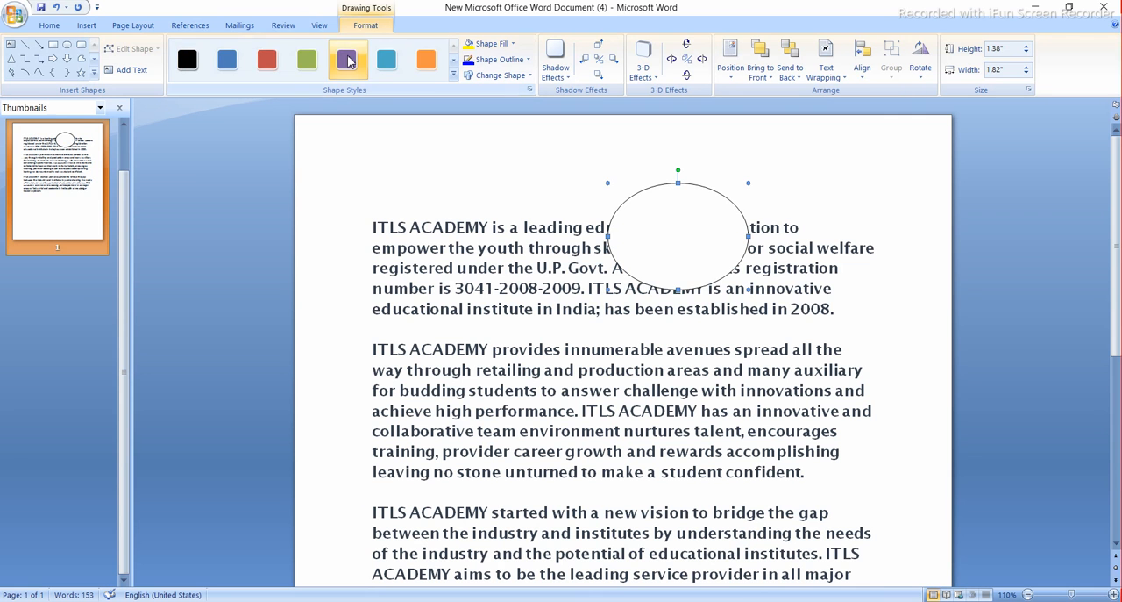
click(349, 61)
click(369, 184)
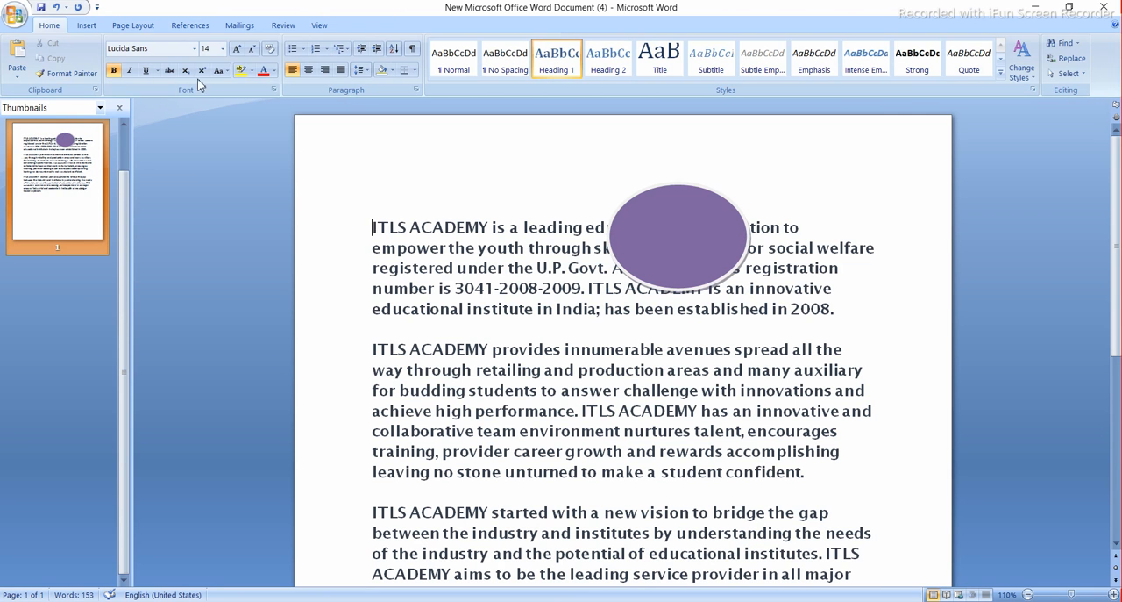
- Hide the page thumbnails and show them again with the purple ellipse on the page
click(318, 26)
click(237, 59)
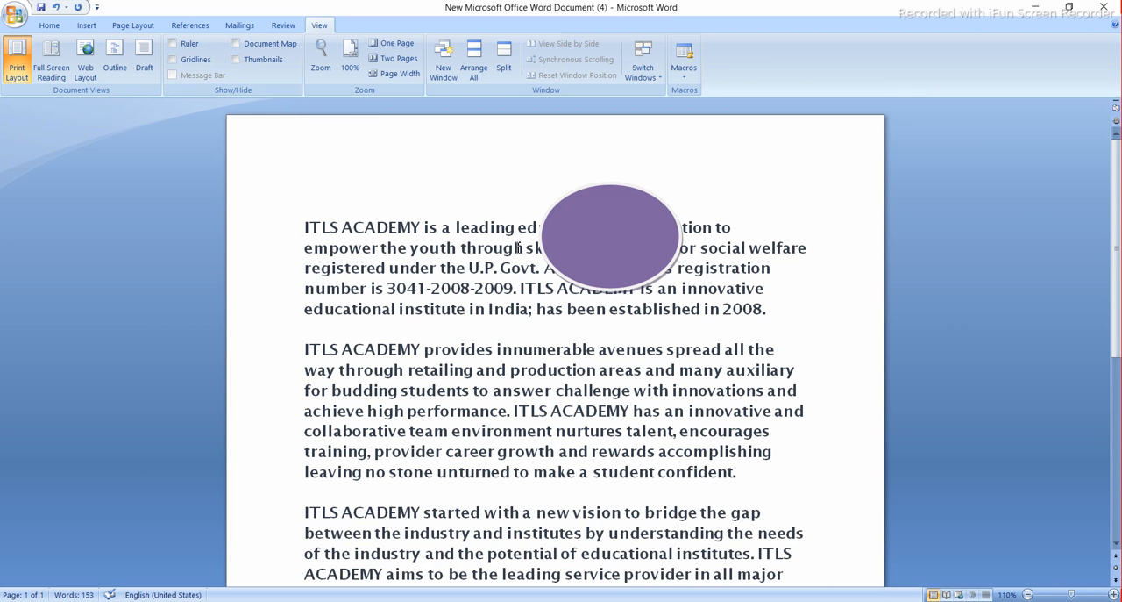
click(235, 59)
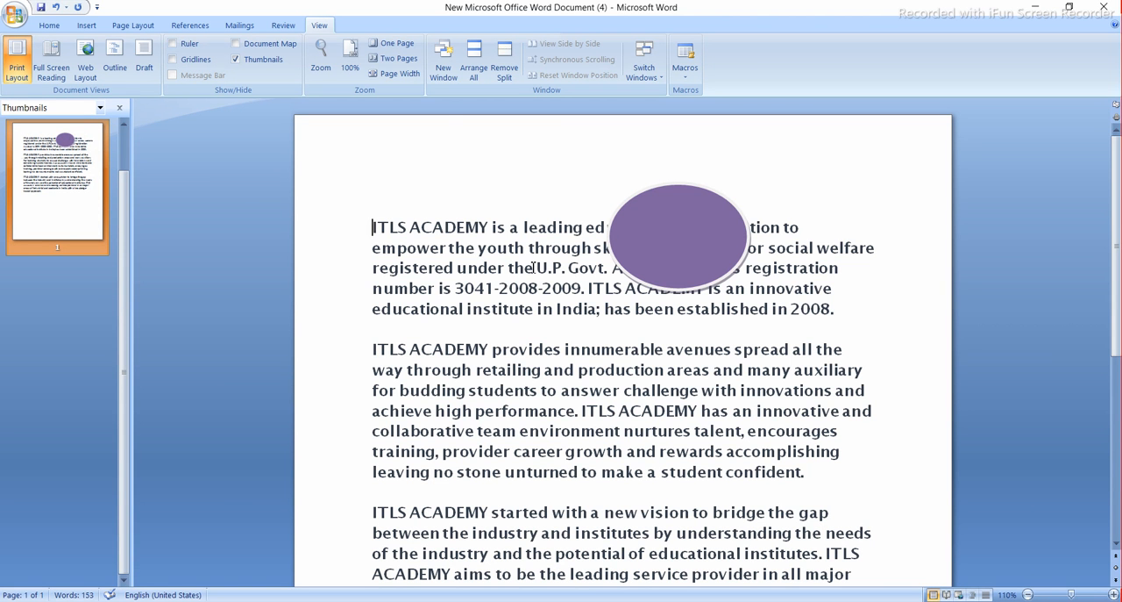
- Delete the purple ellipse from the first paragraph and hide the page thumbnails
click(645, 237)
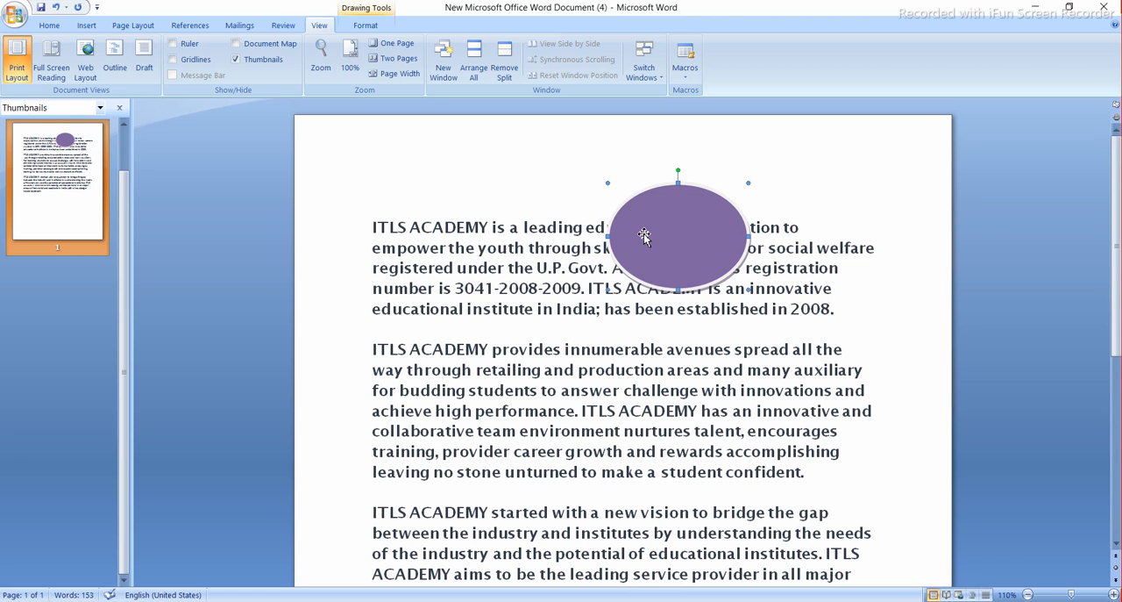
key(Delete)
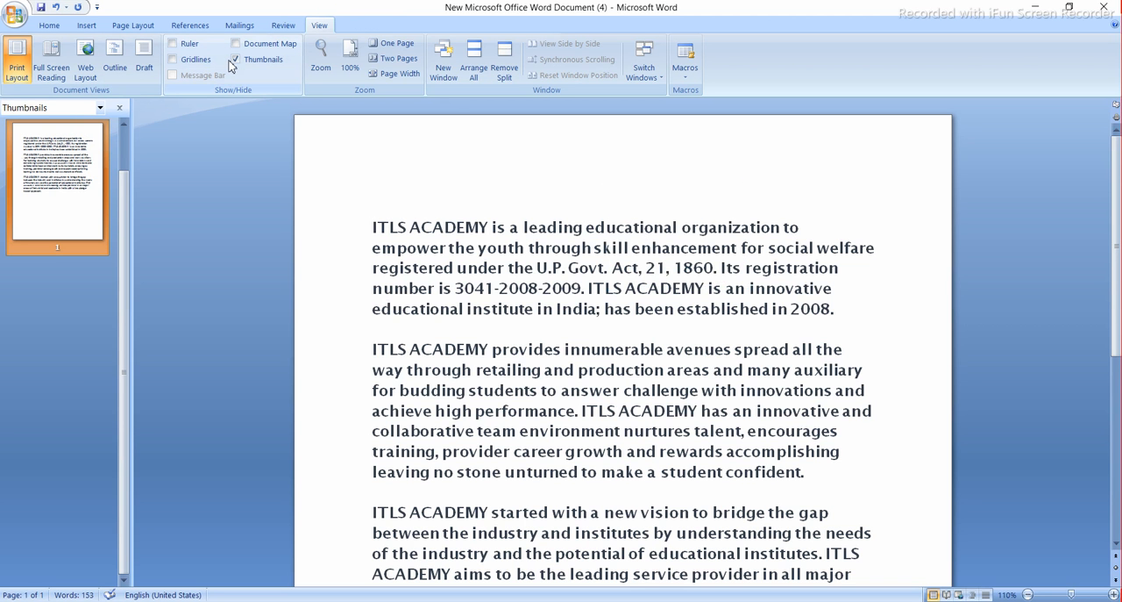
click(235, 59)
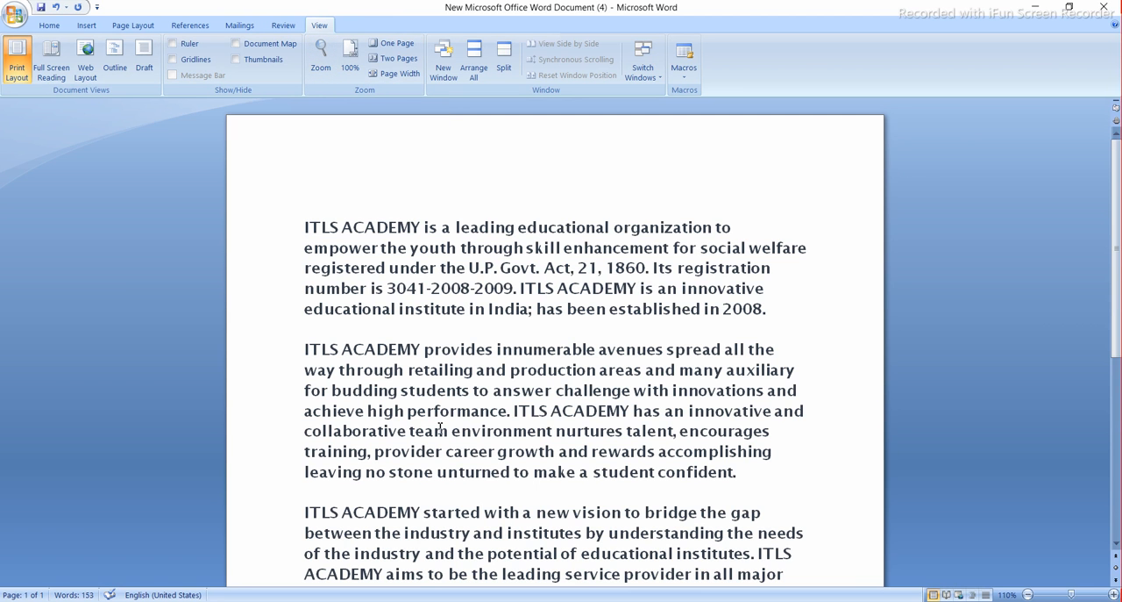
- Enlarge the page display to 180% and reduce it to 100%
ctrl+scroll(439, 428, up, 2)
scroll(439, 428, up, 2)
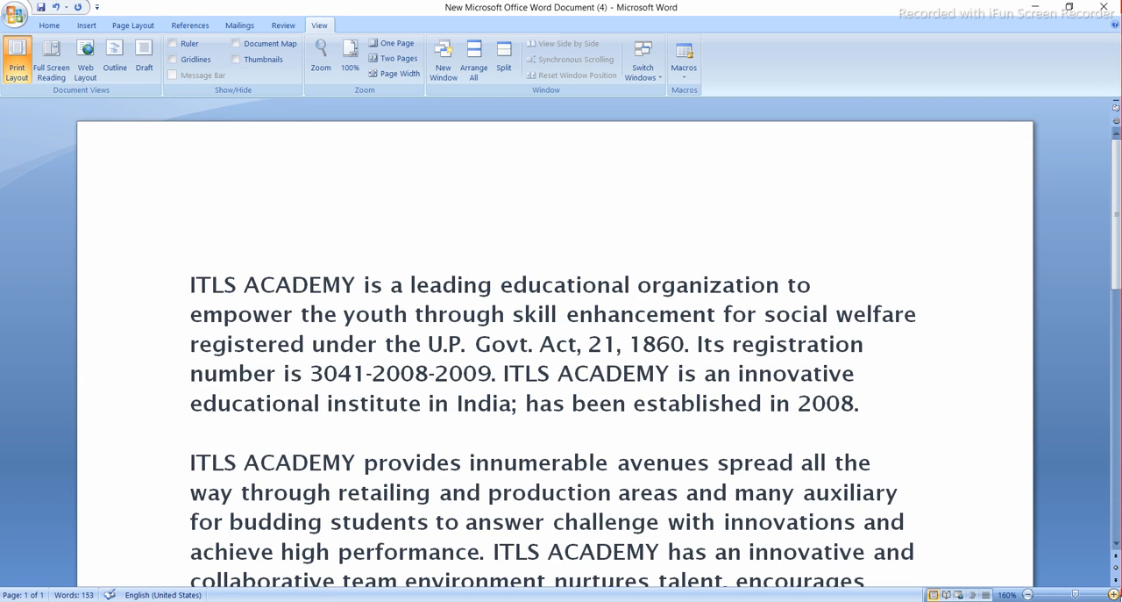
click(1114, 594)
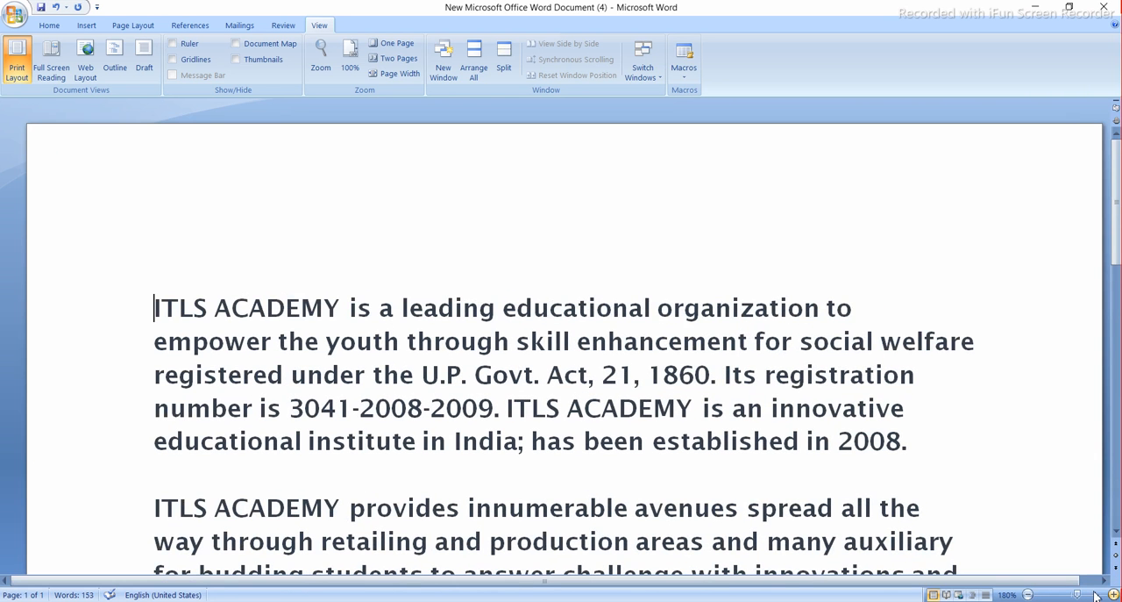
click(1029, 593)
click(1030, 594)
click(1030, 593)
click(1030, 593)
click(1030, 593)
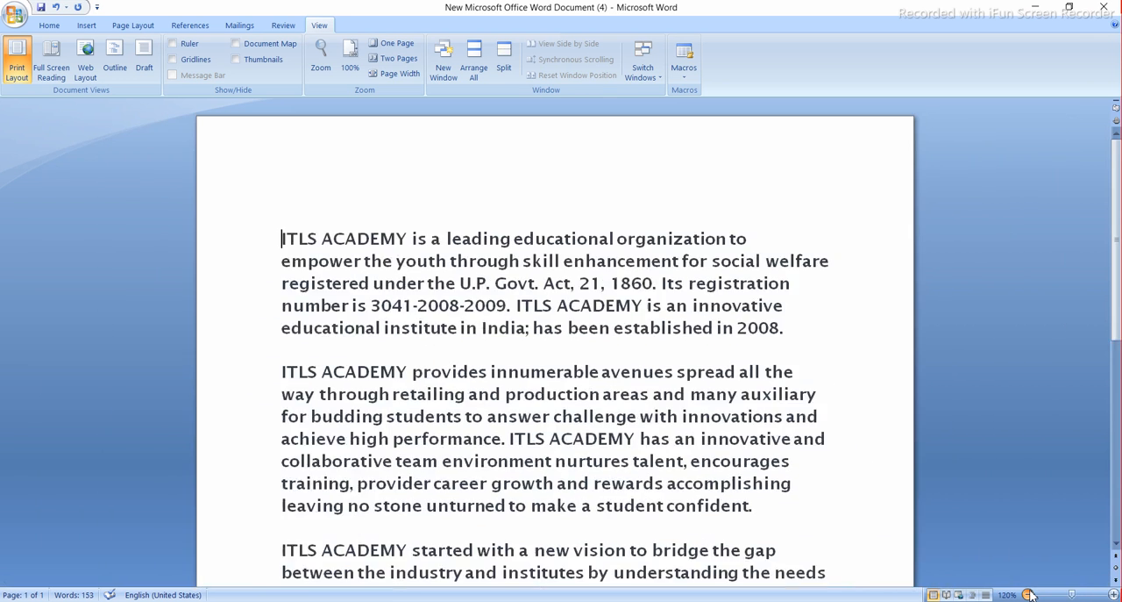
click(1029, 594)
click(1029, 594)
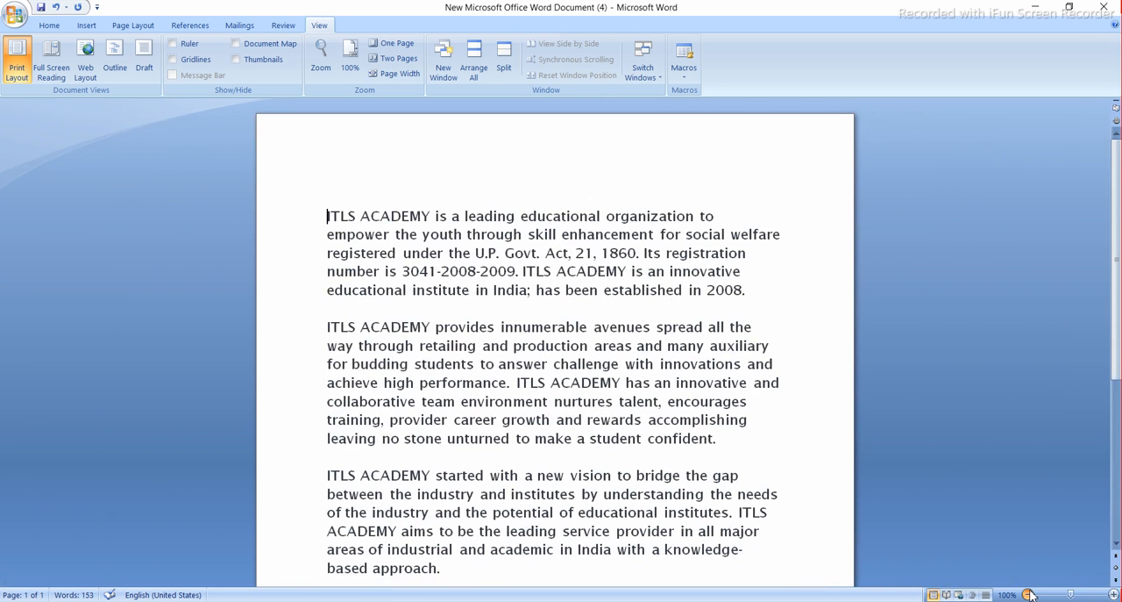
- Try the 75% and 200% presets in the Zoom dialog, and apply a custom zoom of 50%
click(321, 58)
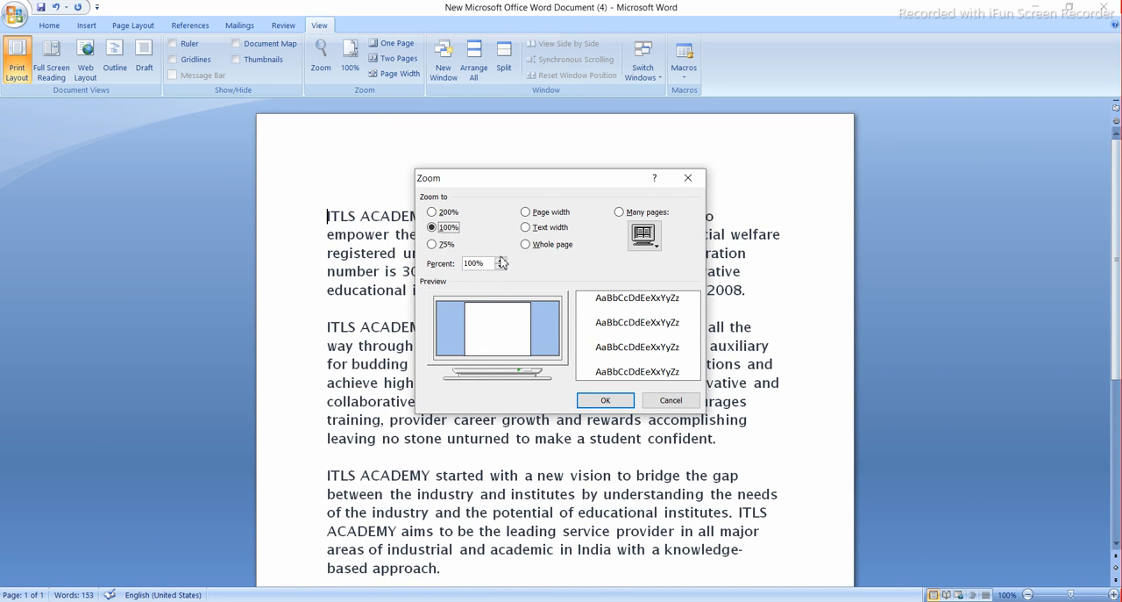
click(501, 259)
click(433, 244)
click(432, 211)
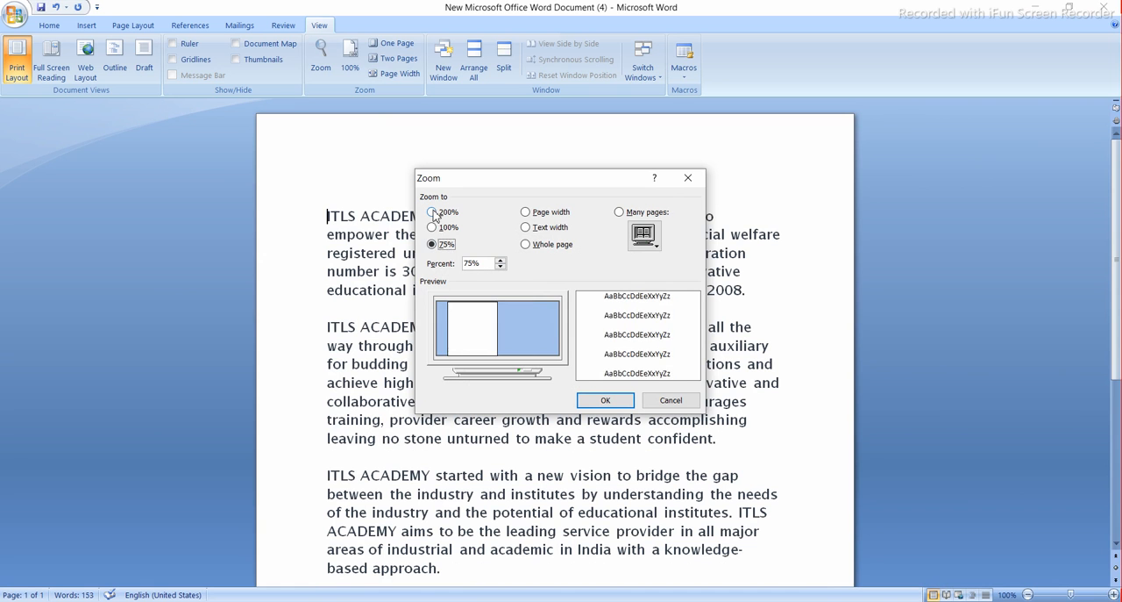
click(492, 264)
drag(493, 263, 431, 270)
text(50)
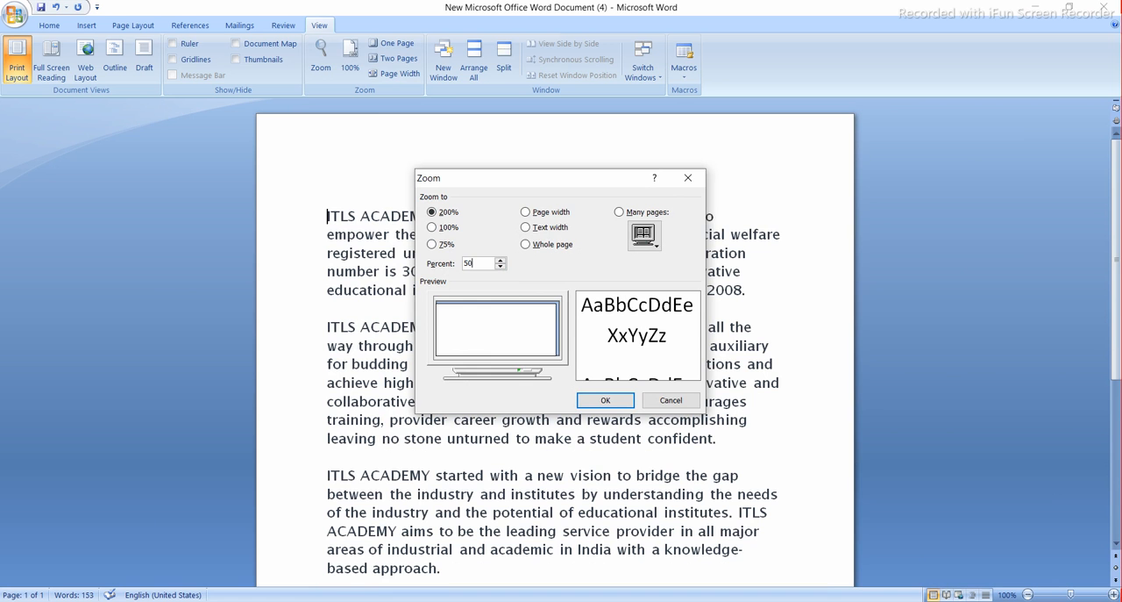
click(605, 400)
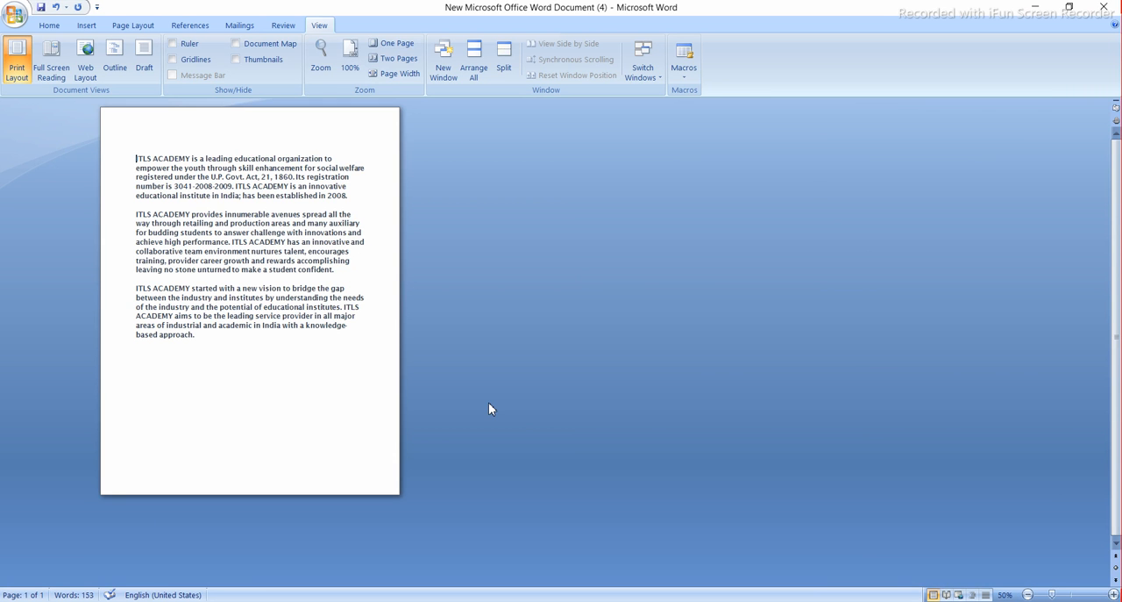
- Apply the 100% preset in the Zoom dialog
click(321, 71)
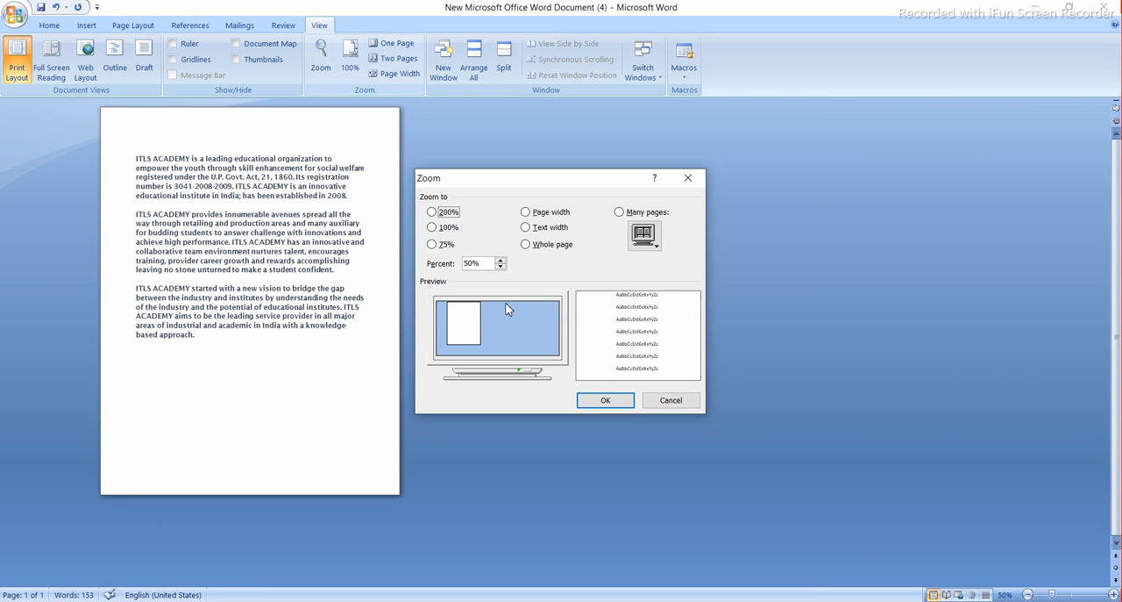
click(432, 227)
click(606, 400)
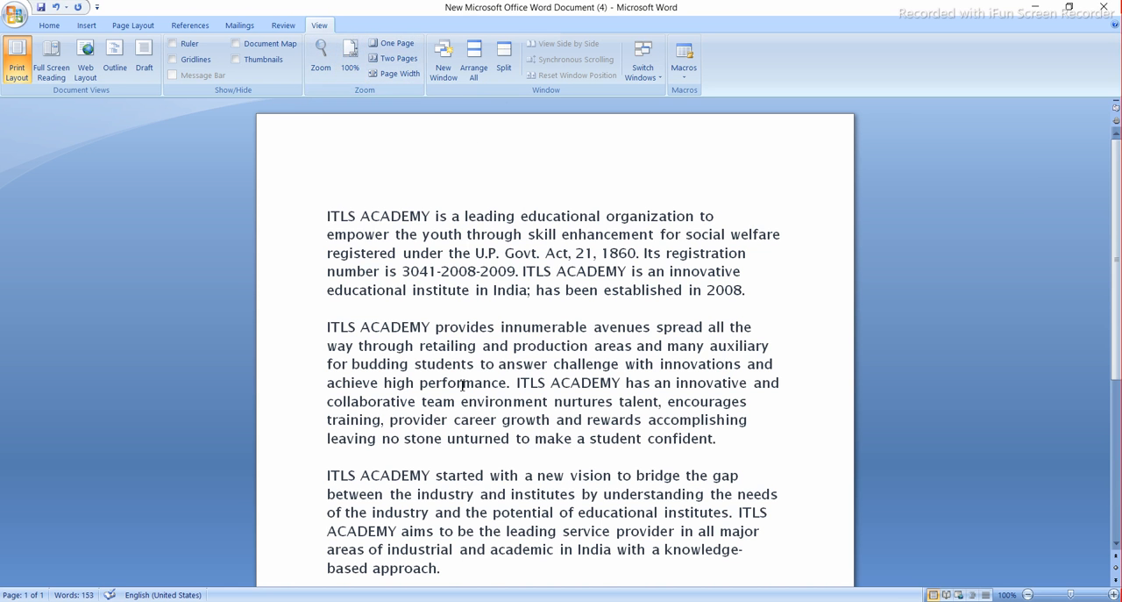
- Reset the page magnification to normal size with the 100% zoom command
ctrl+scroll(462, 389, up, 2)
ctrl+scroll(462, 388, up, 1)
ctrl+scroll(462, 388, down, 3)
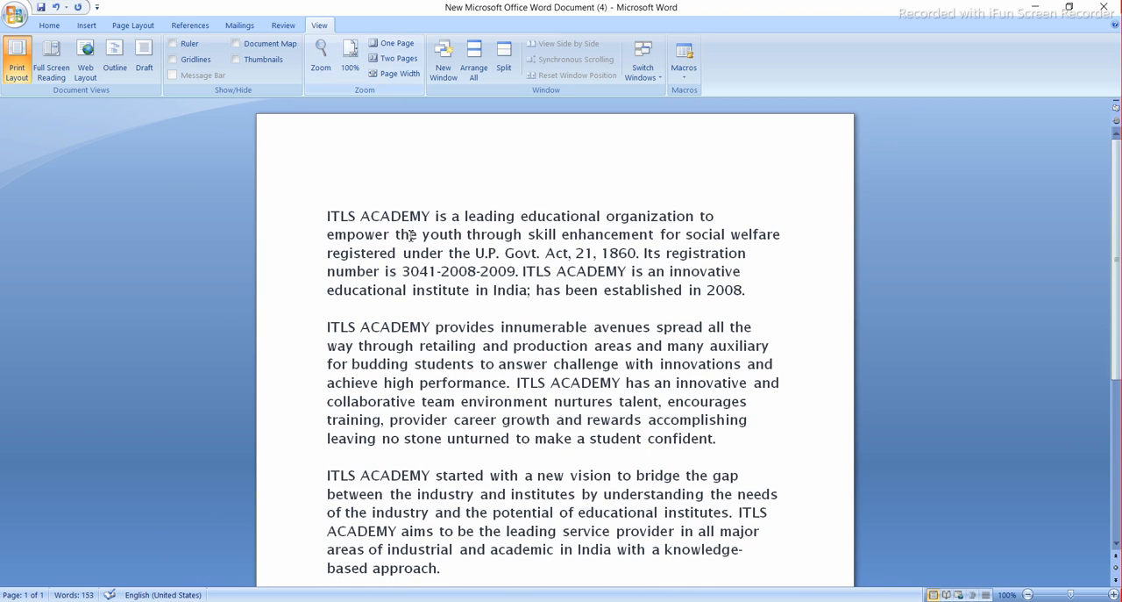
ctrl+scroll(410, 235, up, 2)
click(351, 65)
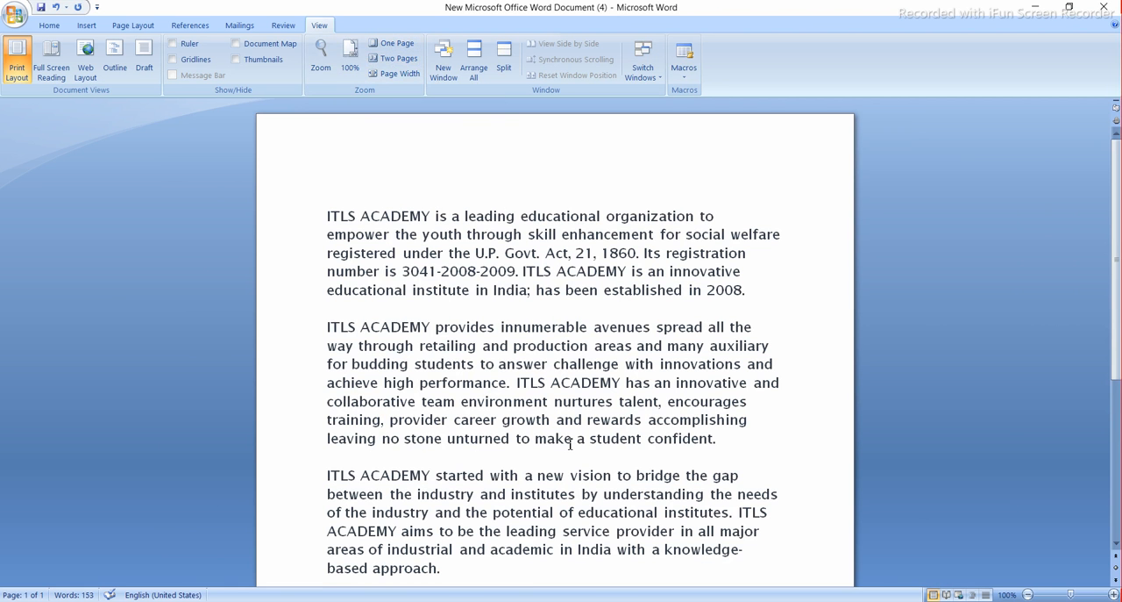
- Add blank lines after the last paragraph until a second page is created, and place the cursor on that page
scroll(514, 501, down, 2)
click(516, 513)
key(Return)
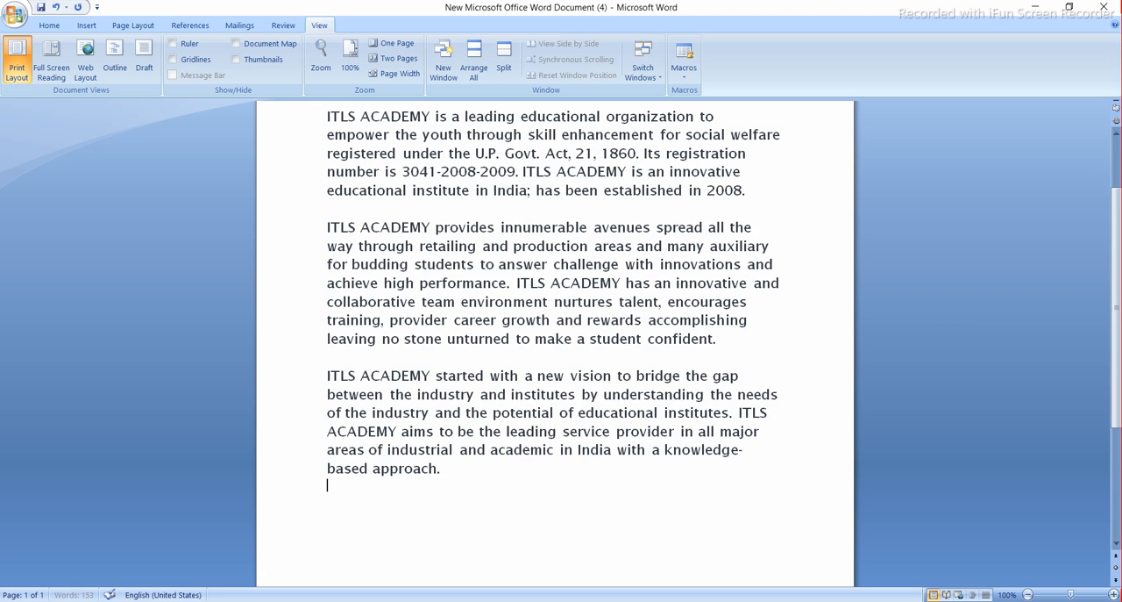
key(Return)
key(Return)
key(Return)
key(Return)
key(Return)
key(Return)
key(Return)
key(Return)
key(Return)
key(Return)
key(Return)
key(Return)
key(Return)
key(Return)
key(Return)
key(Return)
key(Return)
key(Return)
key(Return)
key(Return)
click(351, 330)
click(348, 258)
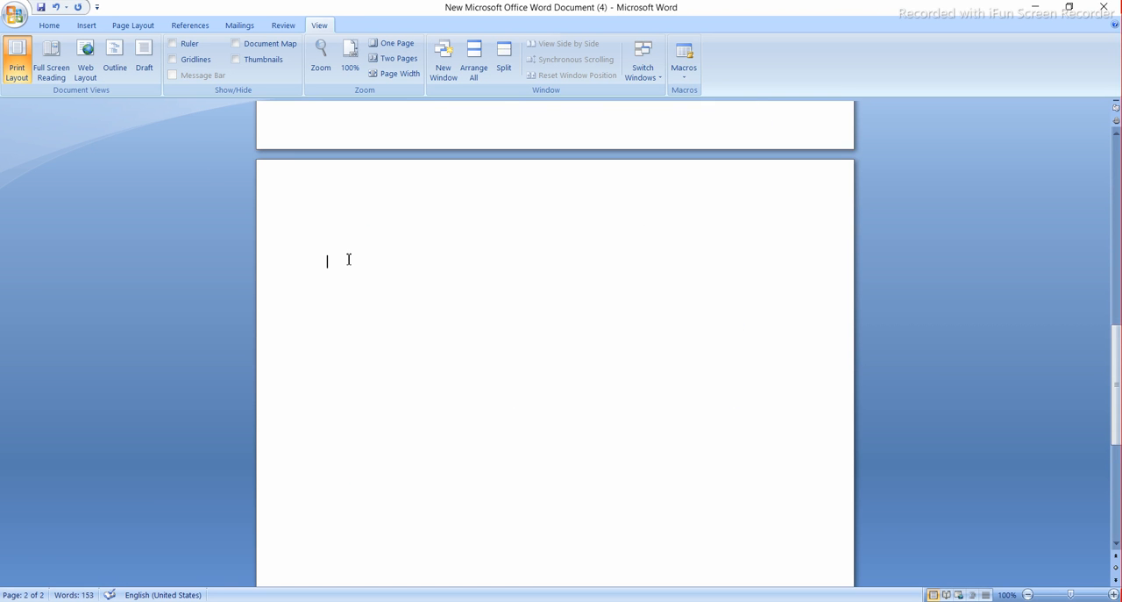
- Draw a sun shape about 2.58" high and 2.63" wide near the start of page 2, and apply the blue shape style
click(86, 25)
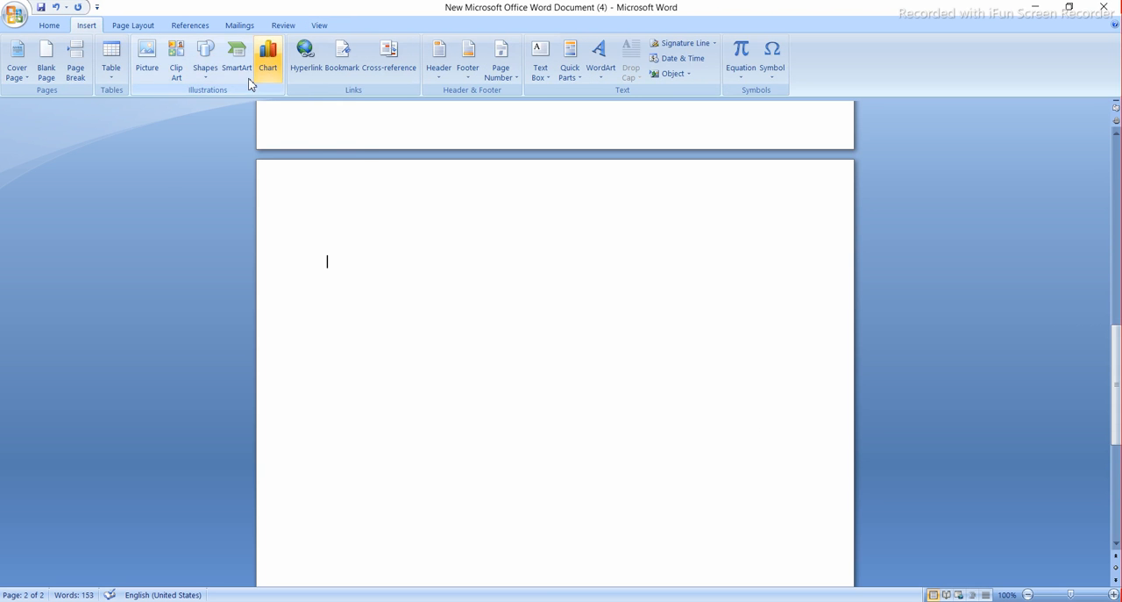
click(207, 69)
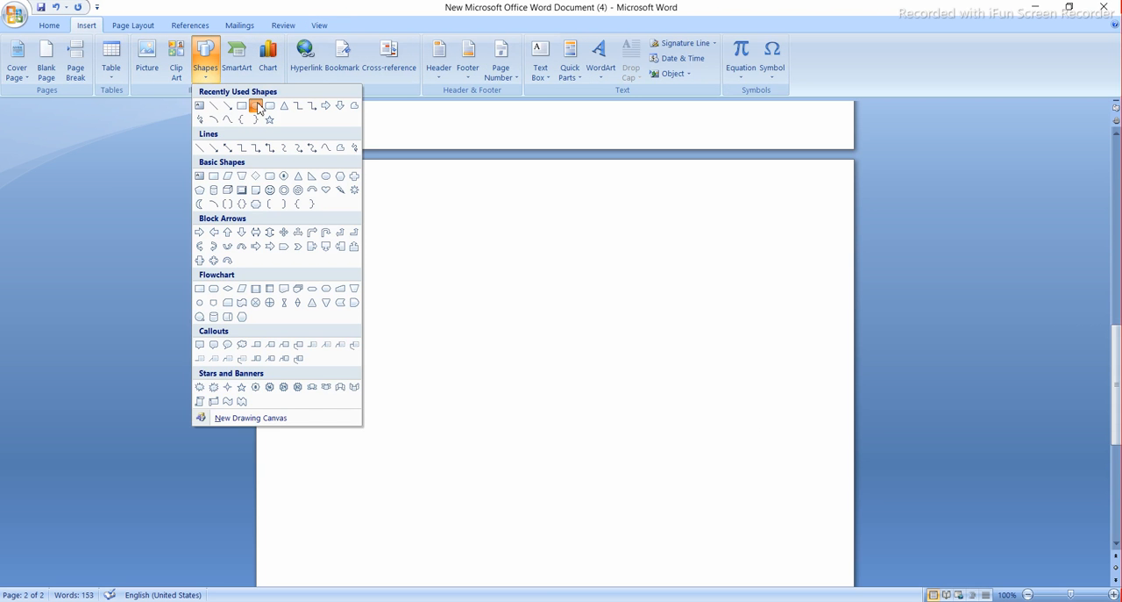
click(342, 189)
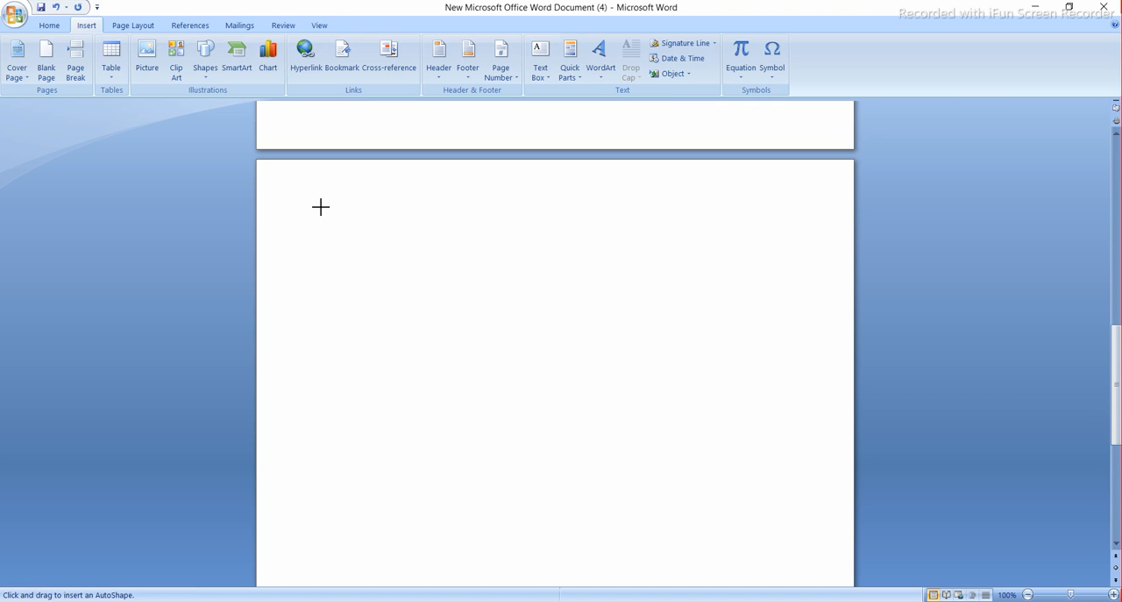
mouse_move(319, 204)
mouse_down()
mouse_move(488, 386)
mouse_move(503, 385)
mouse_up()
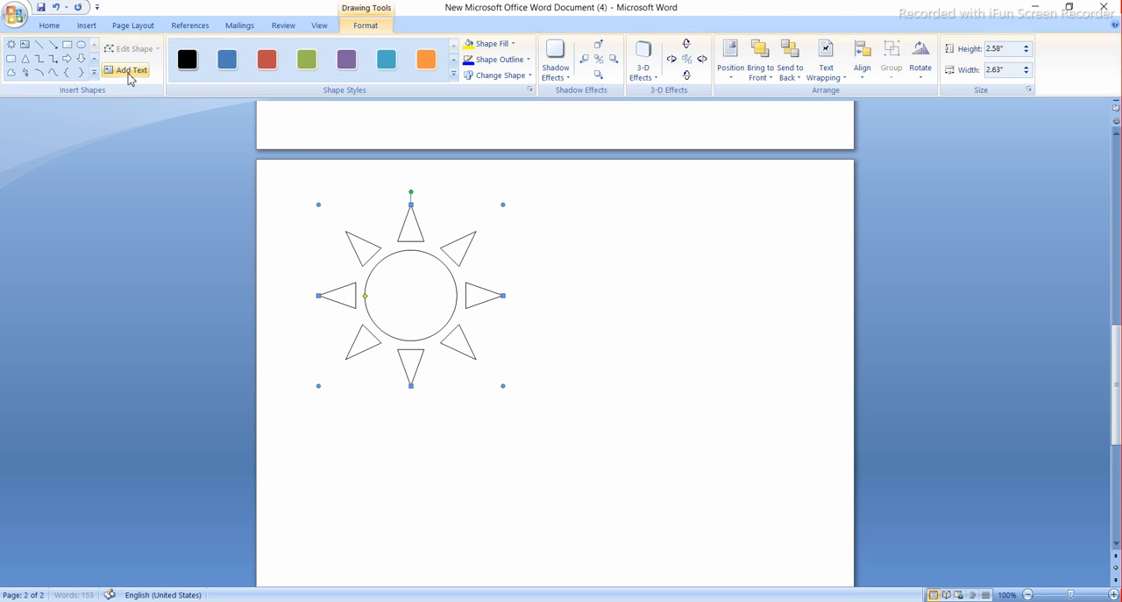
click(229, 57)
click(552, 290)
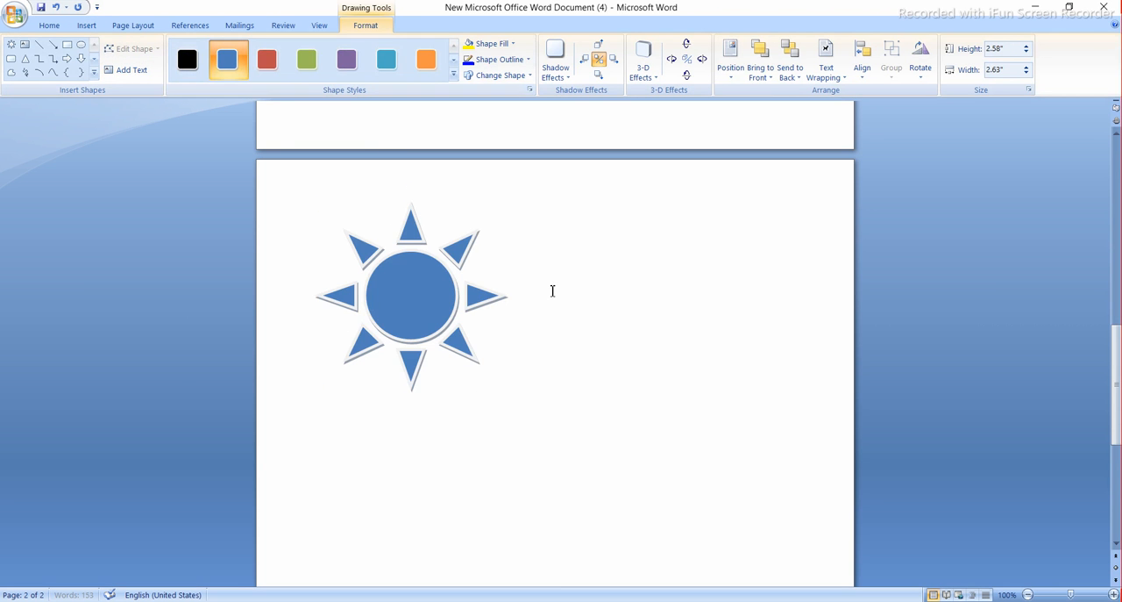
- Add blank lines below the sun shape until a third page is created, and place the cursor there
click(588, 398)
key(Return)
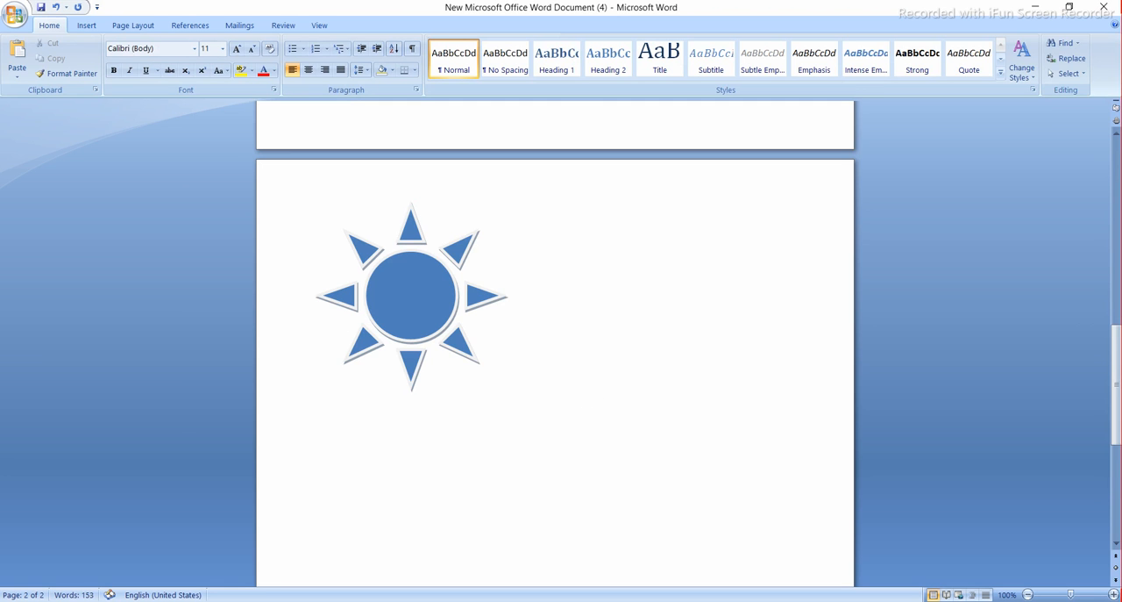
key(Return)
key(Return)
key(Return)
key(Return)
key(Return)
key(Return)
key(Return)
key(Return)
key(Return)
key(Return)
key(Return)
key(Return)
key(Return)
key(Return)
key(Return)
key(Return)
key(Return)
key(Return)
key(Return)
key(Return)
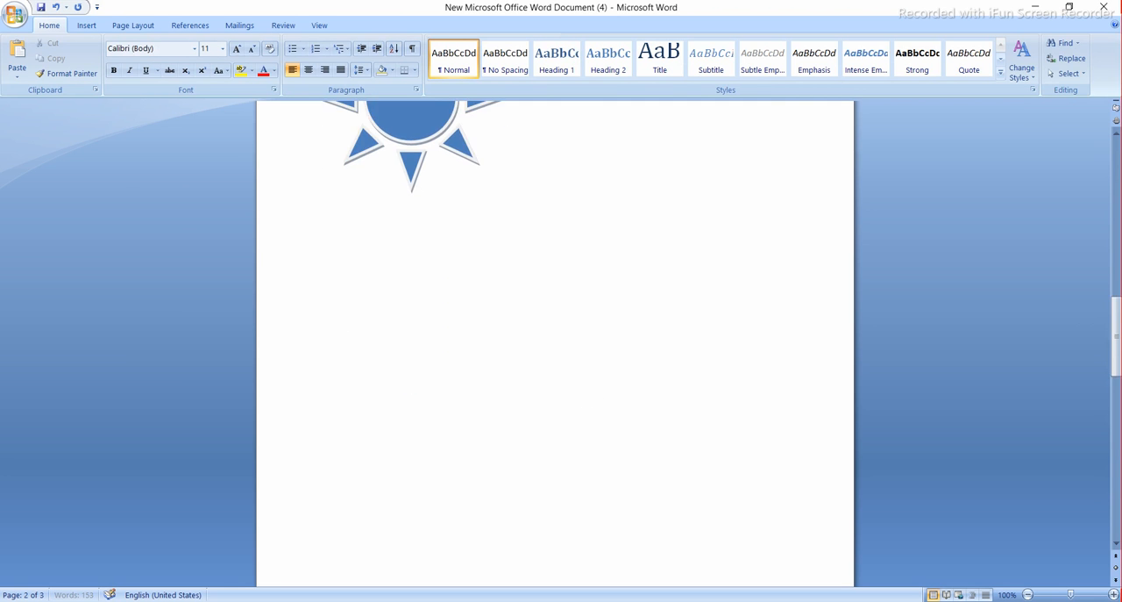
click(328, 334)
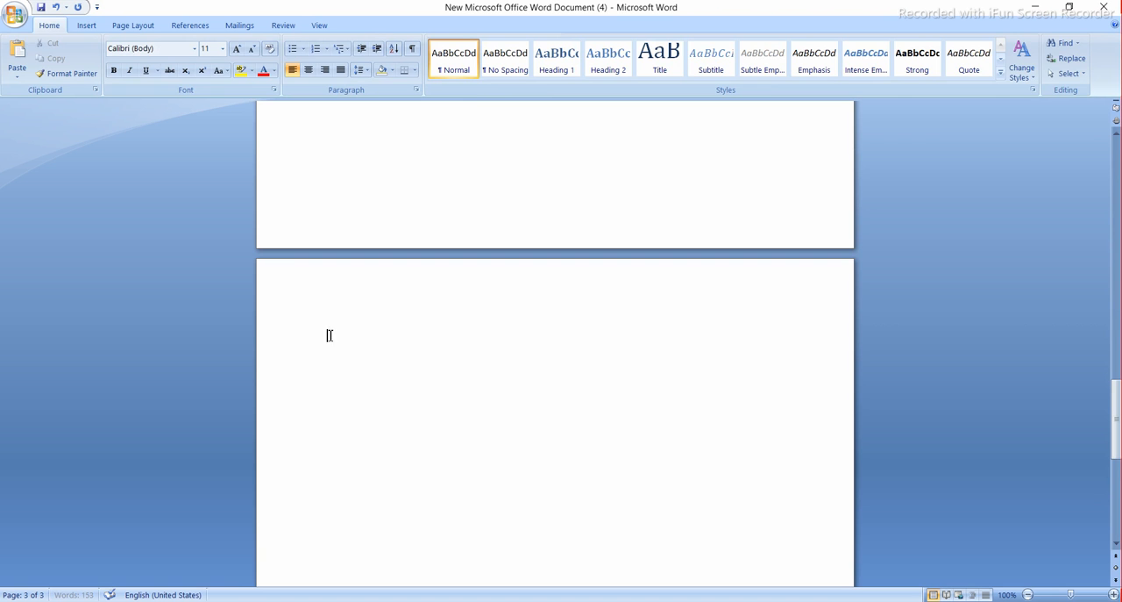
- Insert a Basic Block List SmartArt graphic on page 3 and deselect it
click(86, 27)
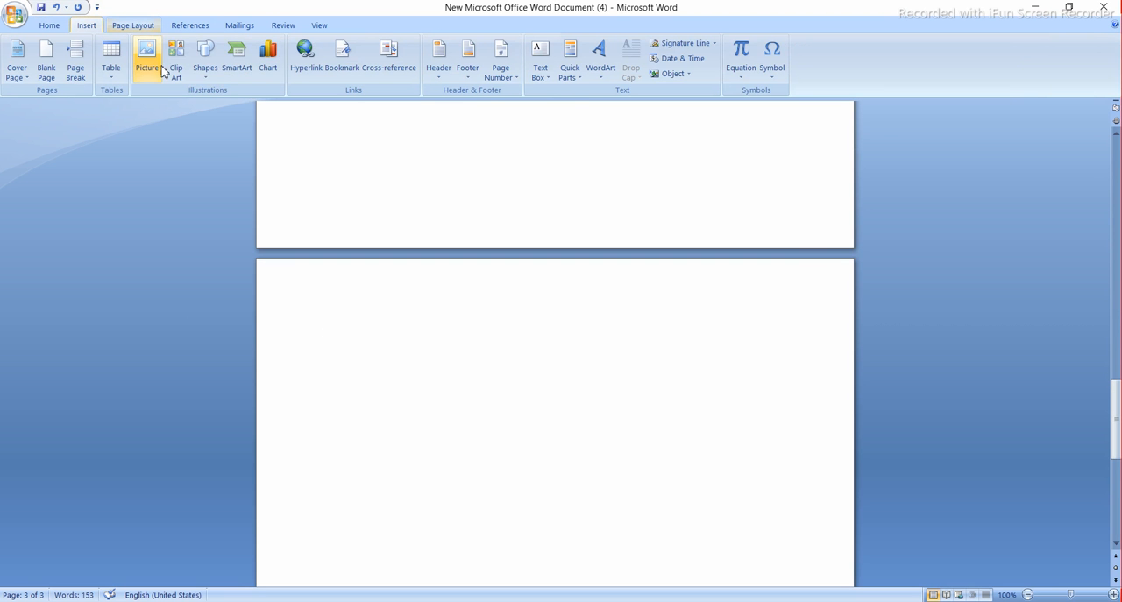
click(229, 66)
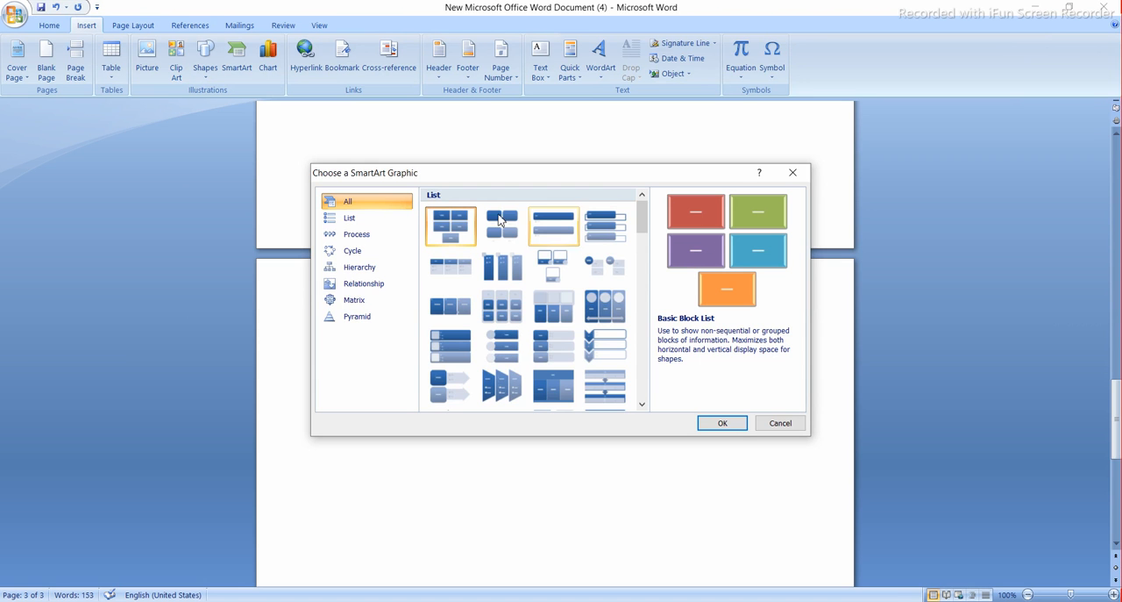
click(723, 423)
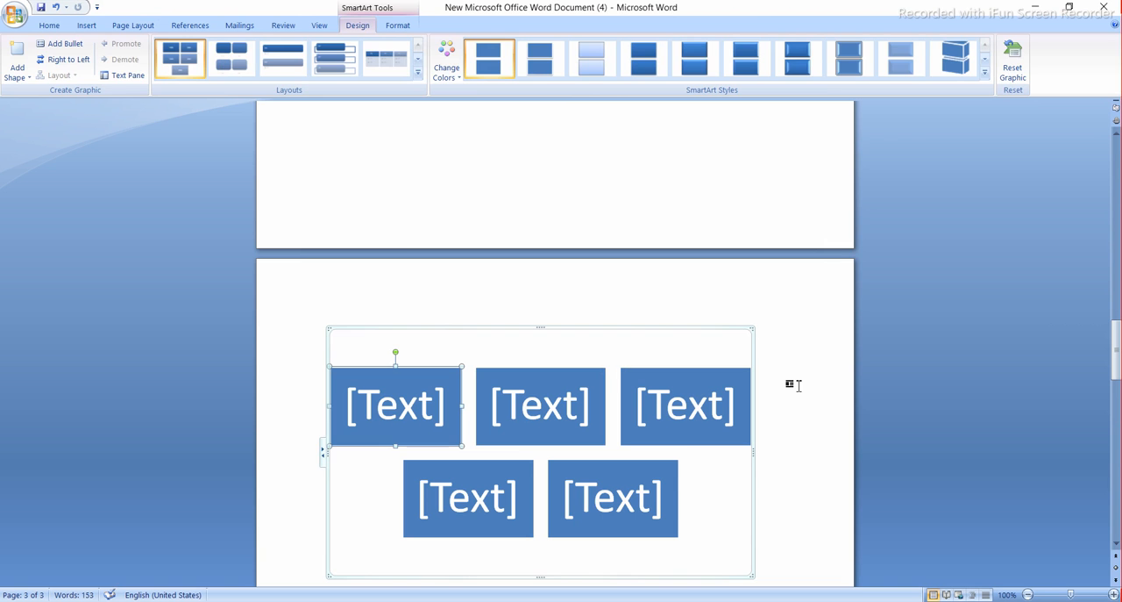
click(794, 385)
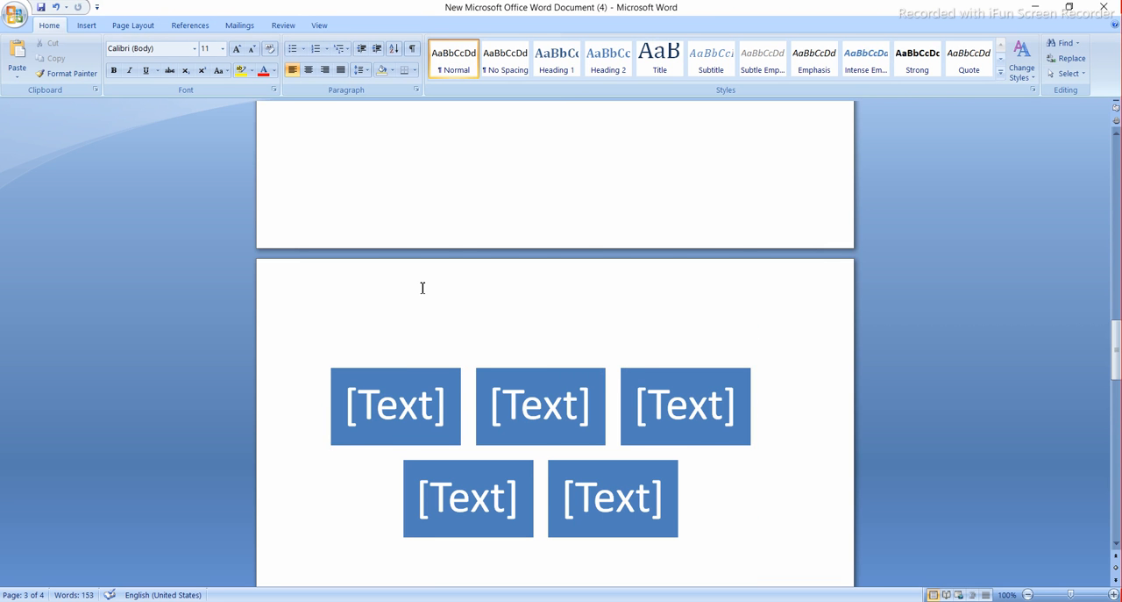
- Return to the beginning of the document and fit the display to One Page
key(ctrl+Home)
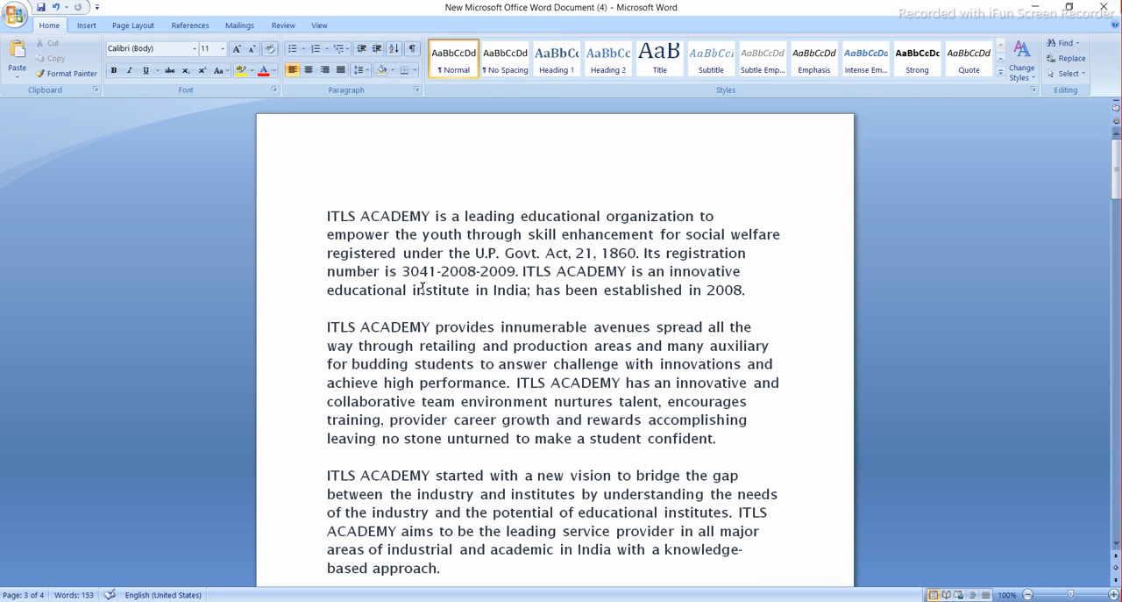
click(321, 27)
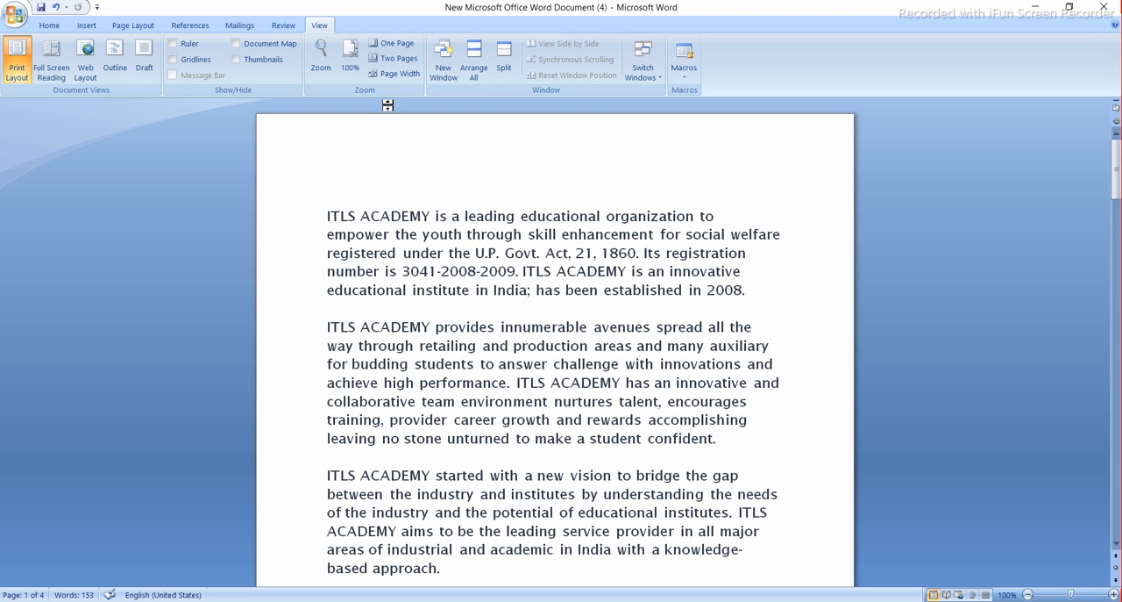
click(391, 45)
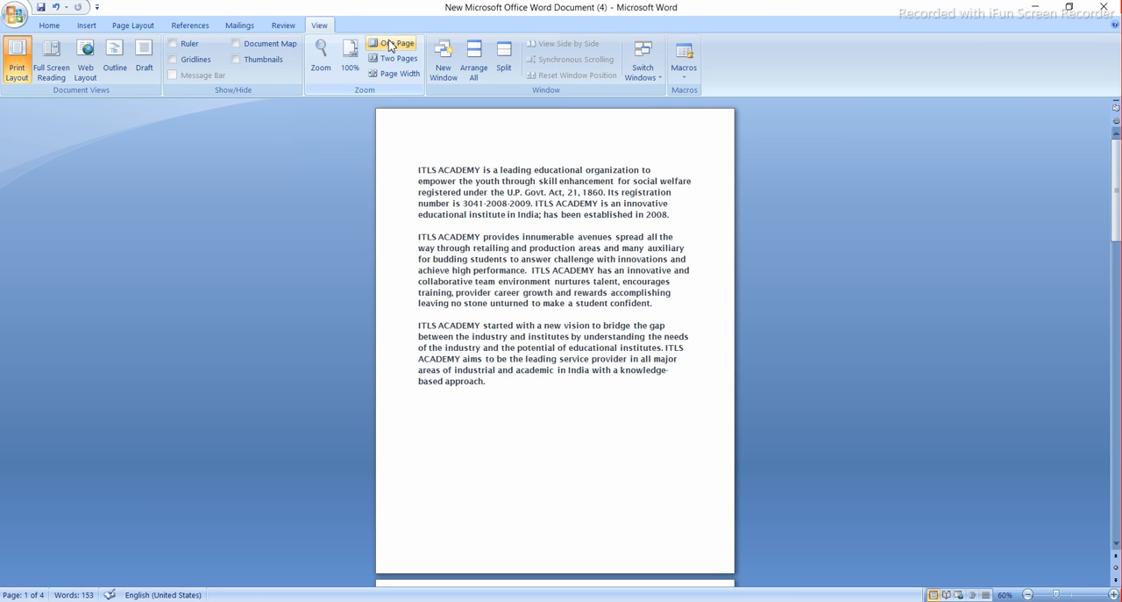
- Show the document as Two Pages side by side and look through all its pages
click(390, 59)
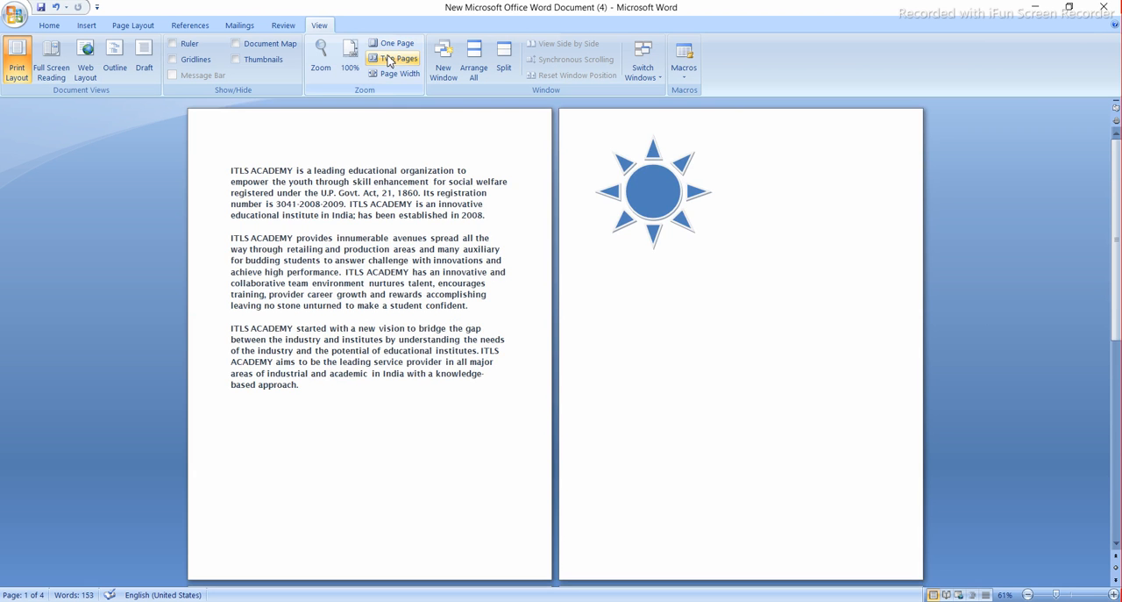
scroll(670, 362, down, 3)
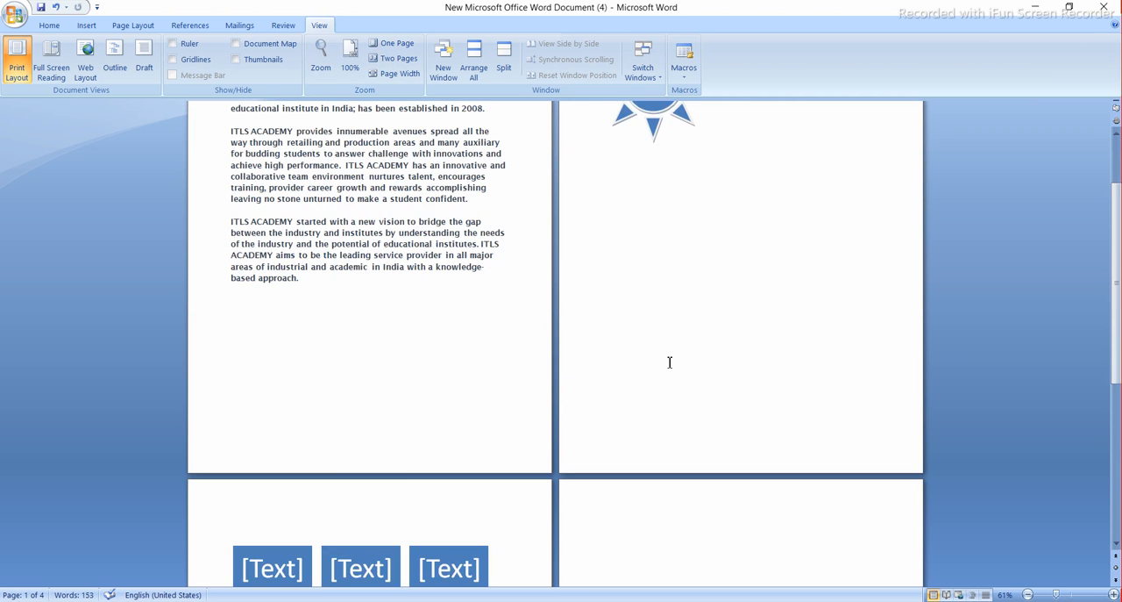
scroll(670, 363, down, 10)
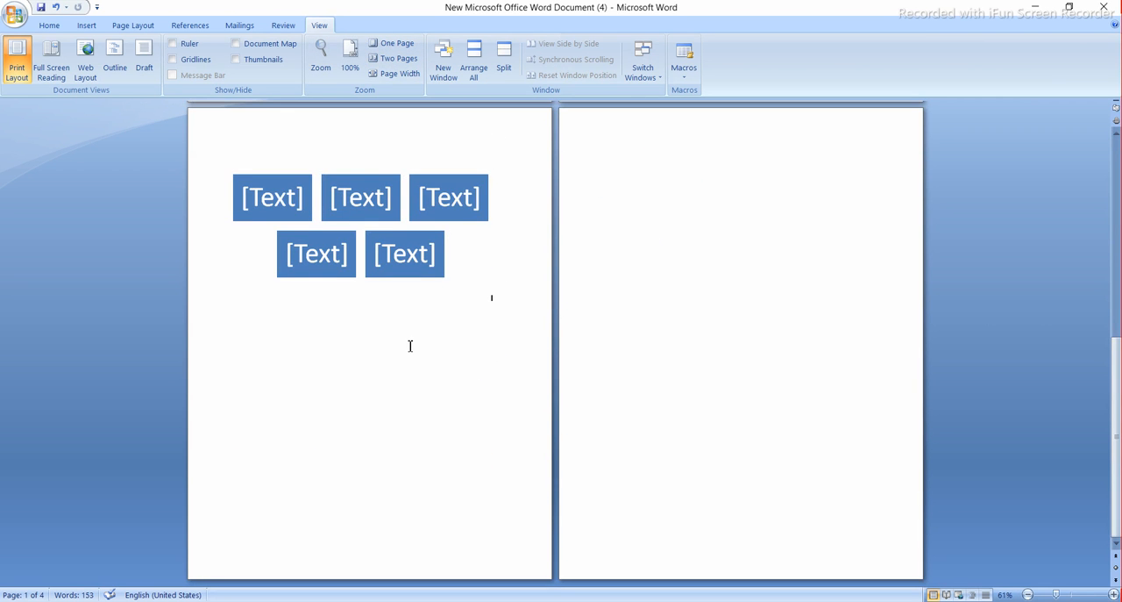
scroll(656, 352, up, 10)
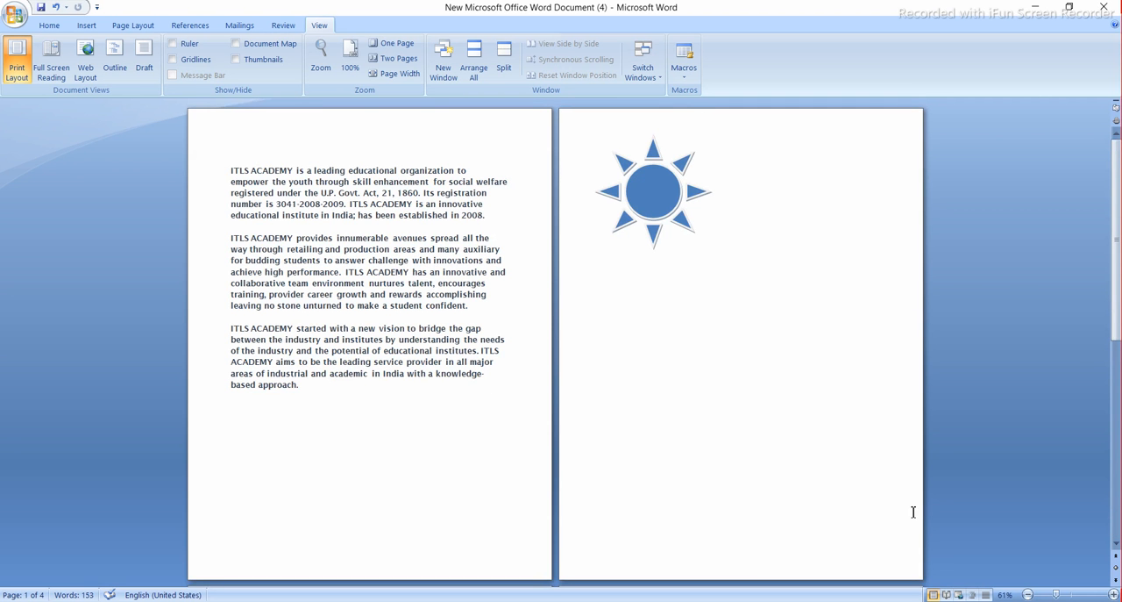
- Reduce the zoom to 10% to show all pages together, and enlarge it to 60%
click(1028, 593)
click(1029, 593)
click(1027, 594)
click(1027, 593)
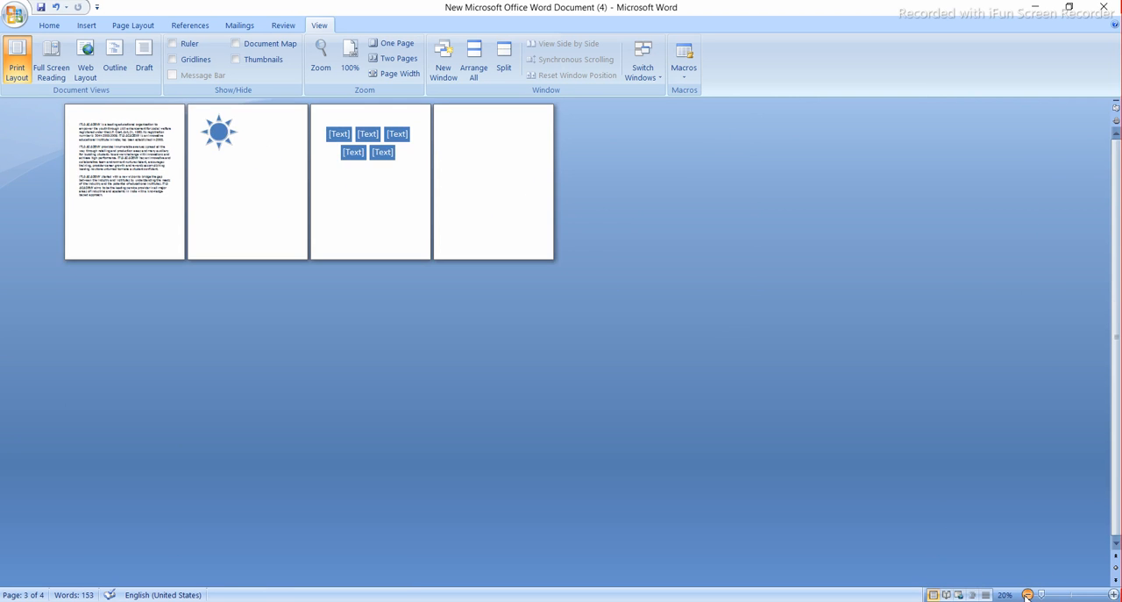
click(1028, 594)
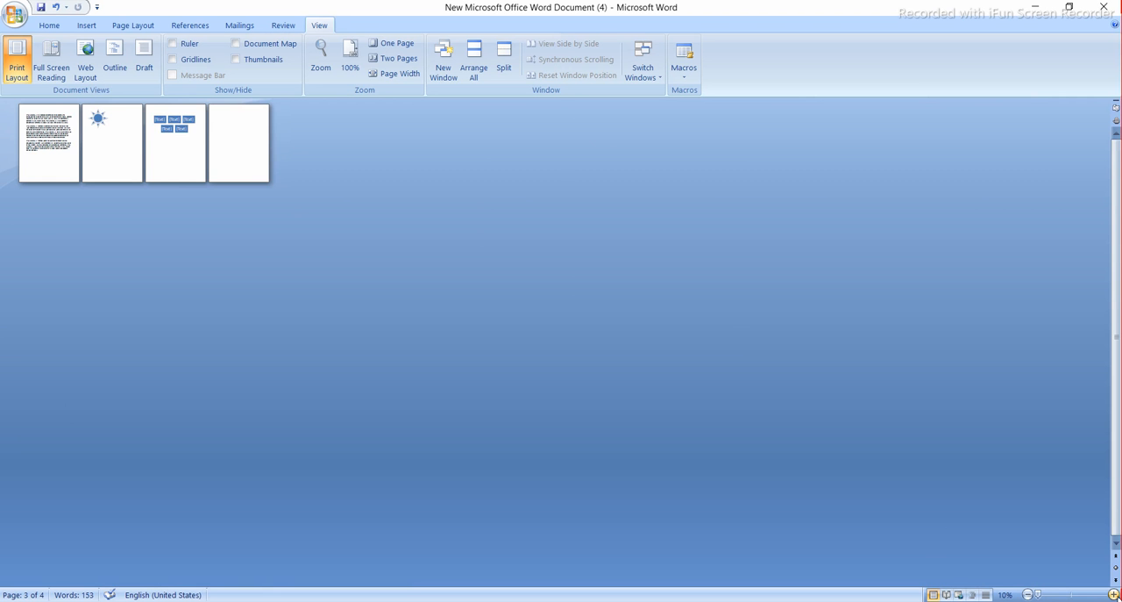
click(1113, 593)
click(1113, 594)
click(1113, 594)
click(1114, 594)
click(1114, 593)
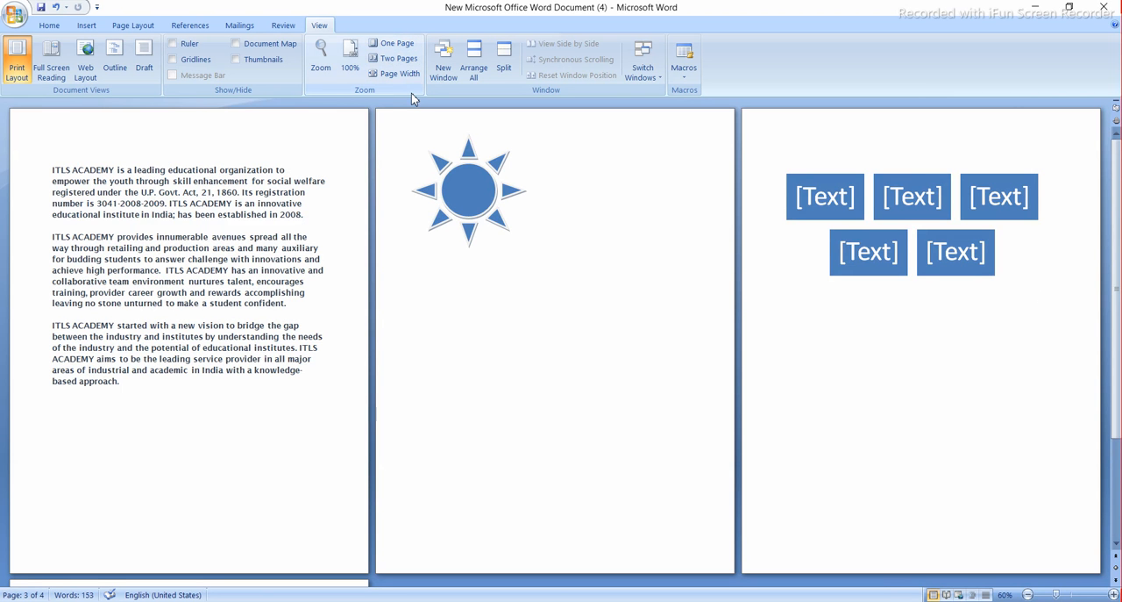
- Fit the display to Page Width, look through the enlarged pages, and switch to the One Page zoom
click(400, 74)
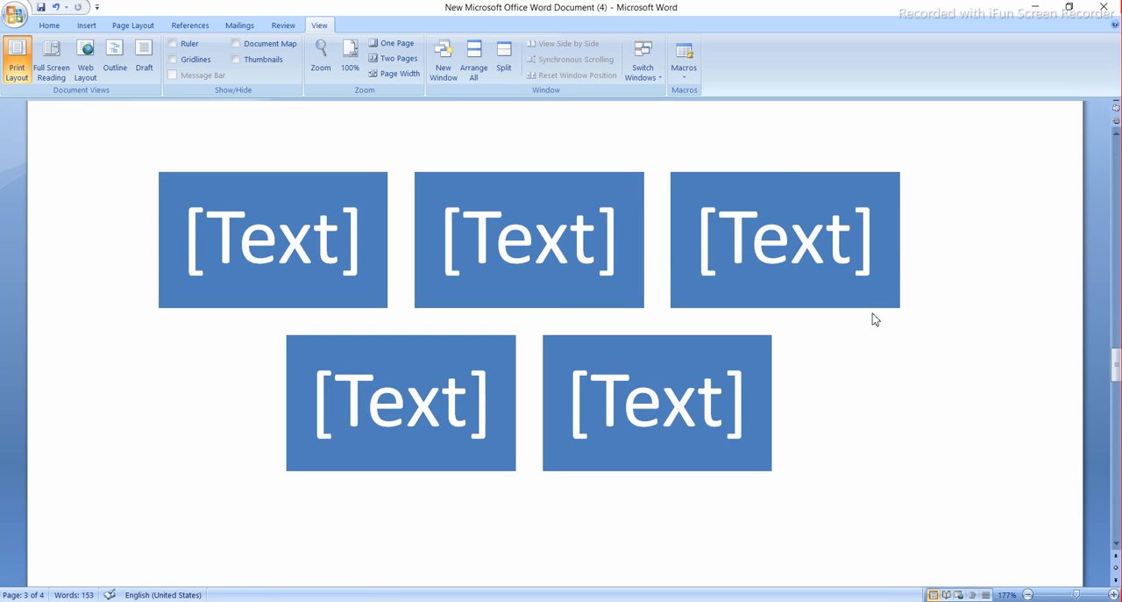
scroll(454, 165, down, 6)
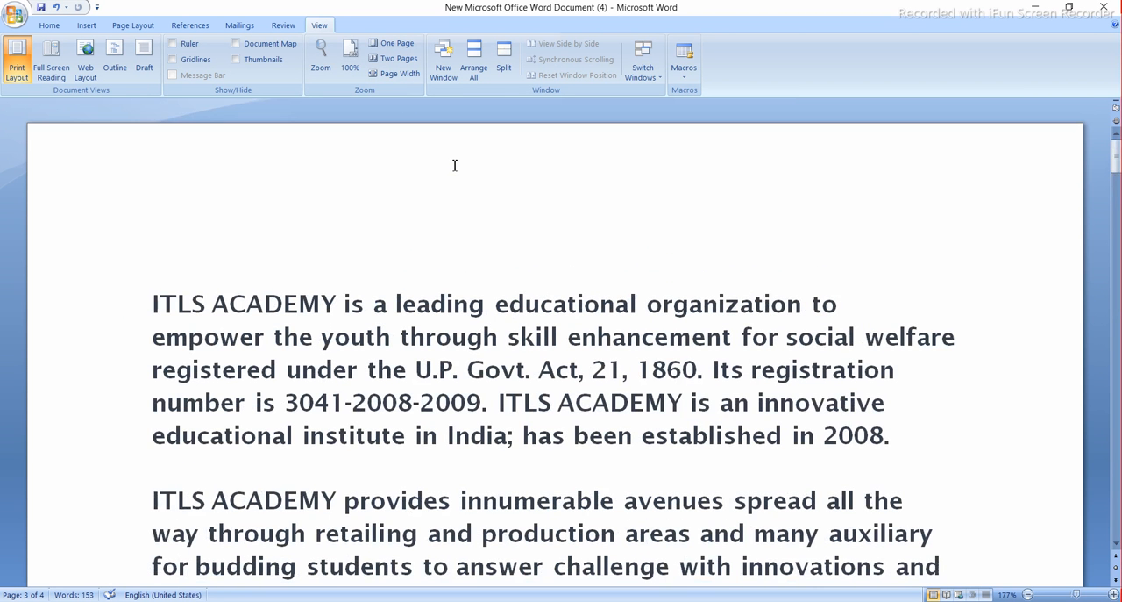
click(396, 58)
click(394, 74)
scroll(627, 382, down, 3)
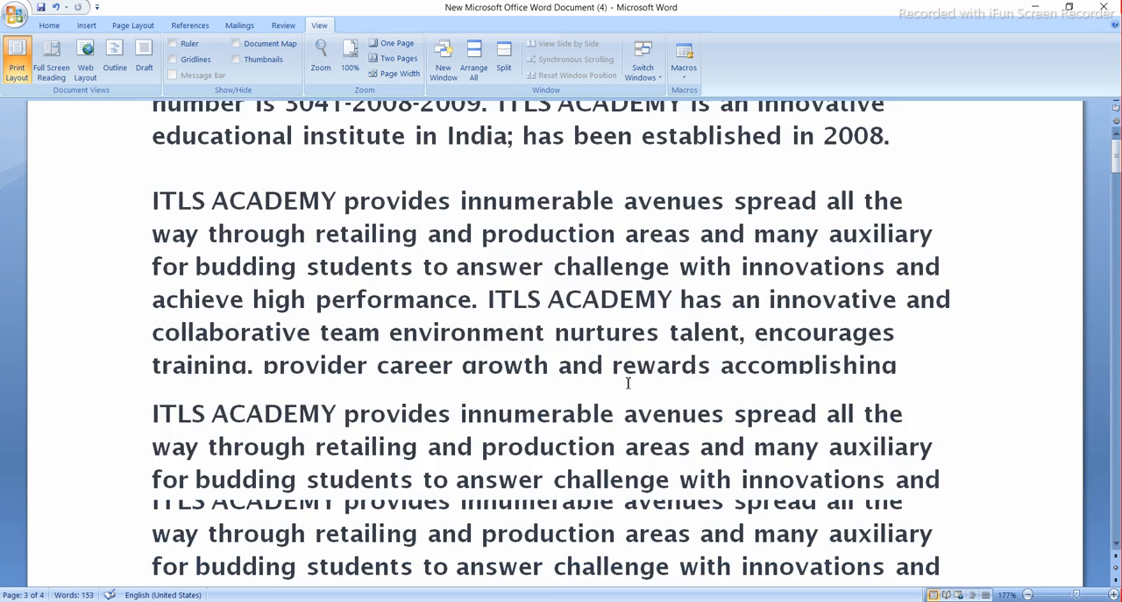
scroll(628, 383, down, 10)
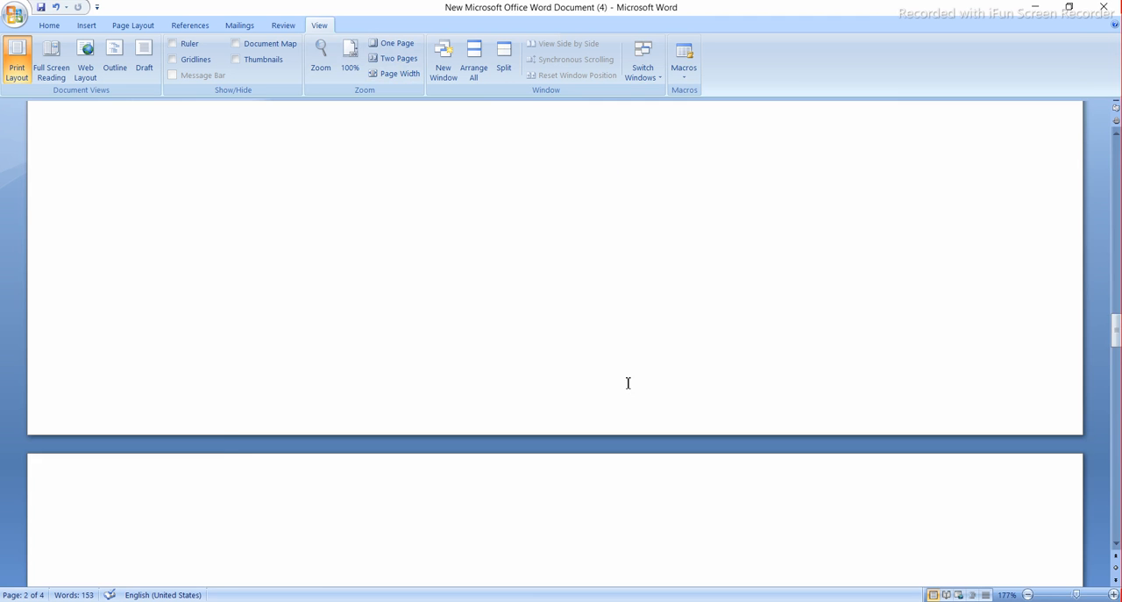
scroll(628, 382, up, 10)
click(389, 45)
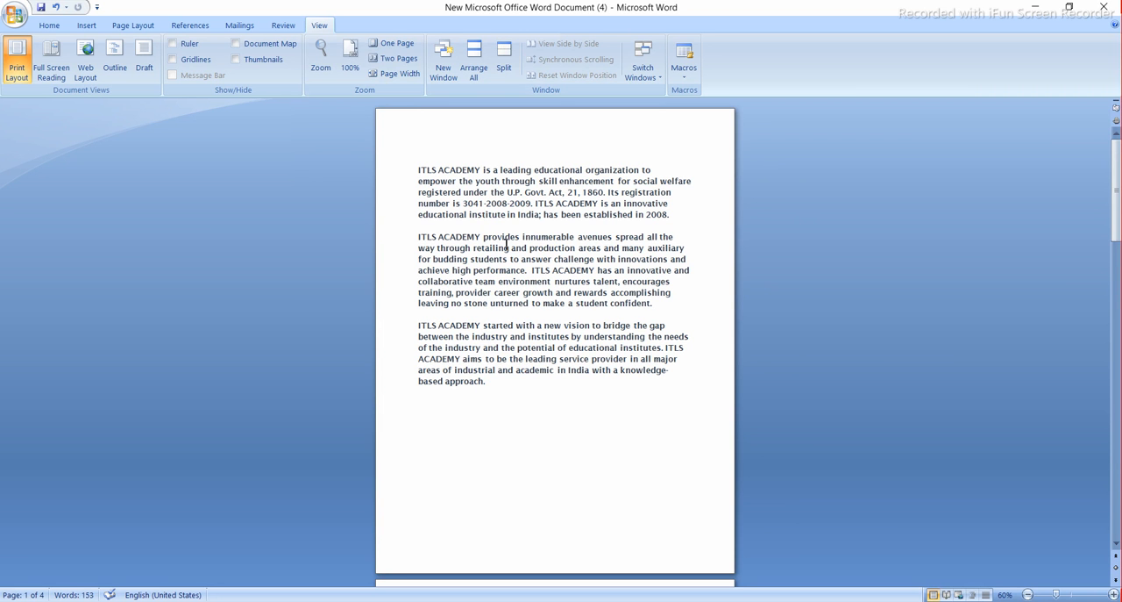
- Open the document in a new window, view its first page, and minimize that window to return to the original
click(445, 63)
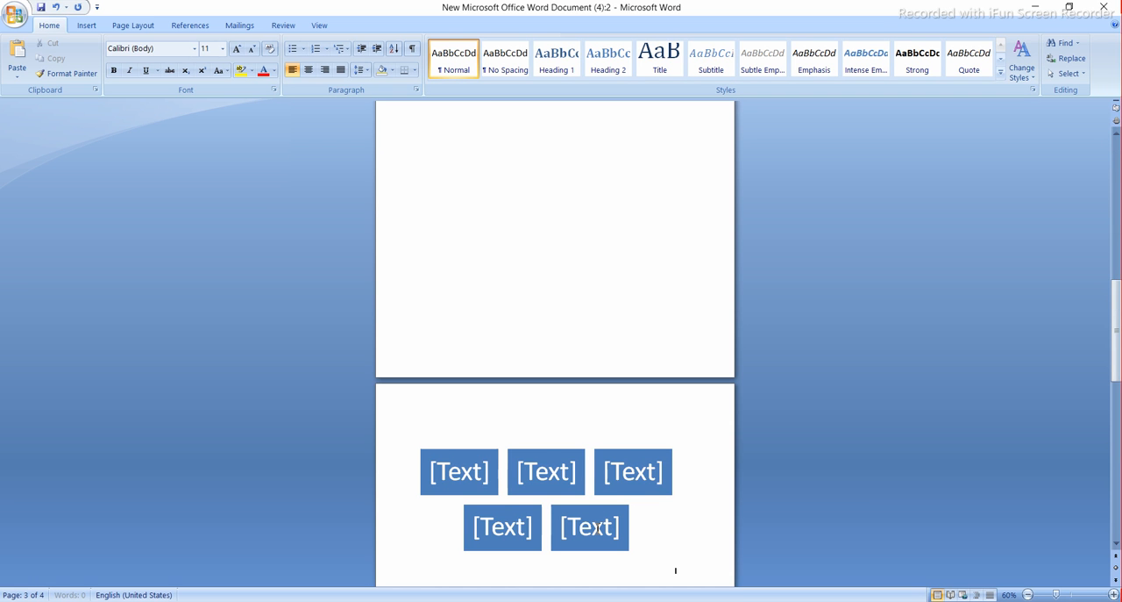
scroll(598, 528, up, 10)
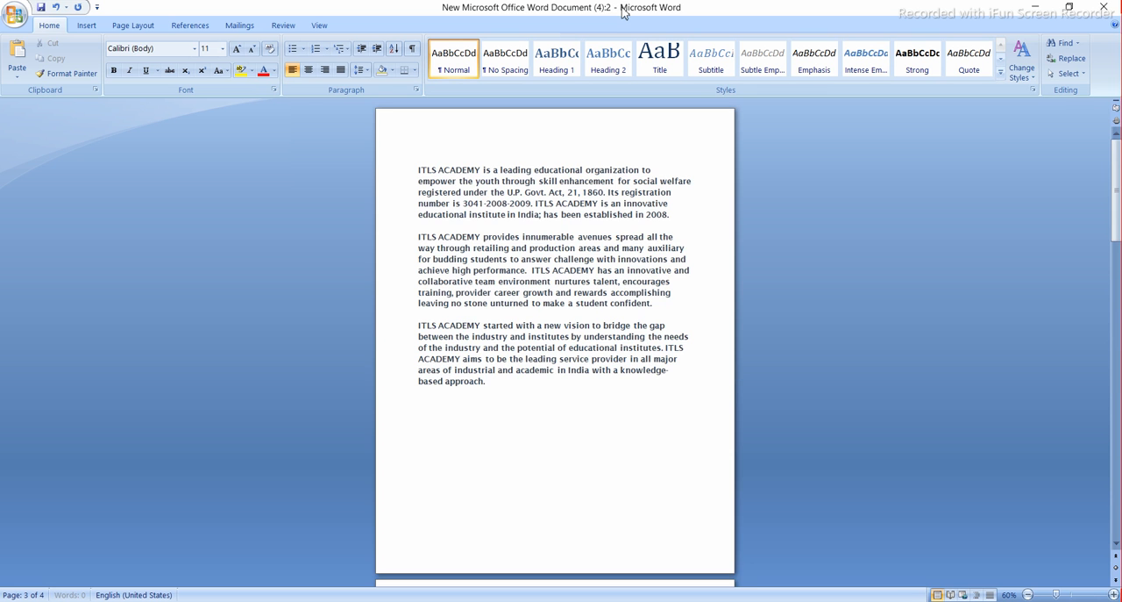
drag(623, 12, 491, 3)
click(1037, 13)
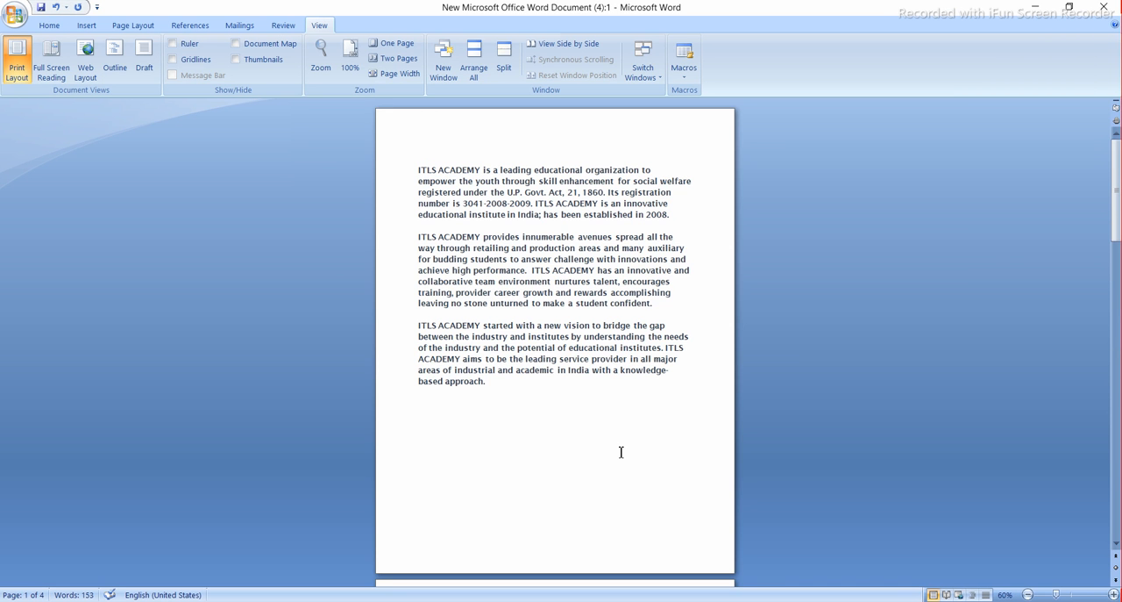
- Tile the open document windows with Arrange All, and view the document's first page
scroll(621, 452, down, 5)
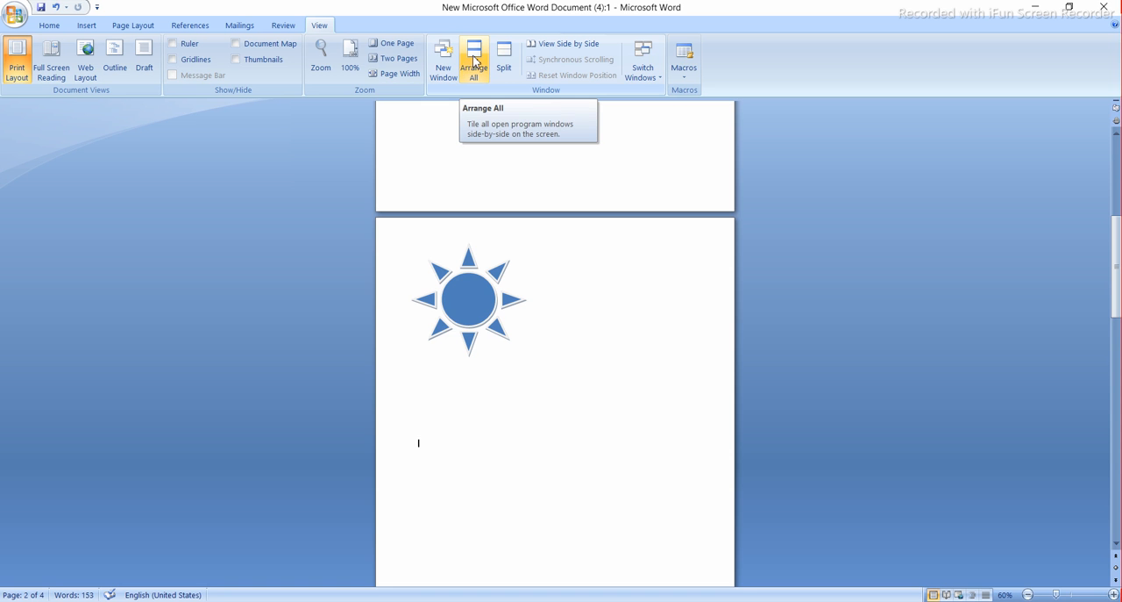
click(474, 60)
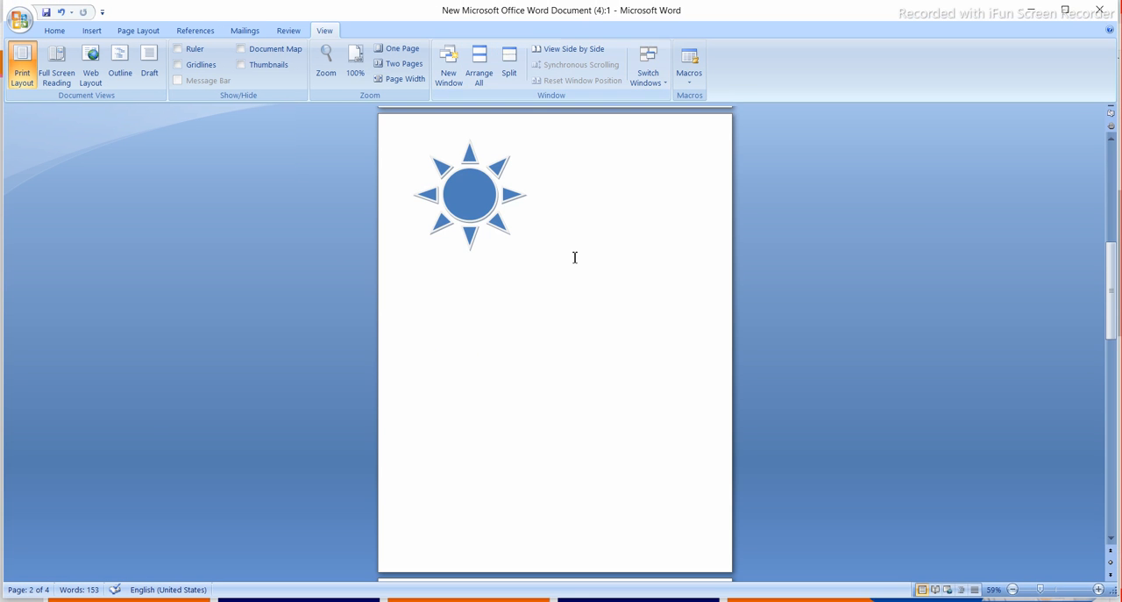
scroll(574, 257, up, 10)
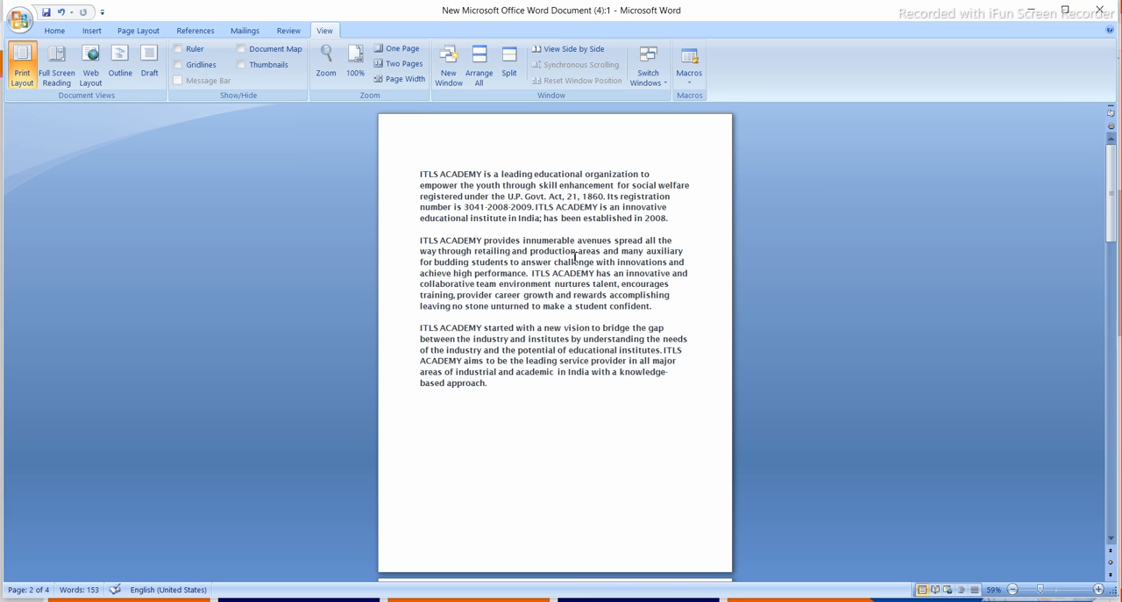
- Maximize the document window and split it into two panes just below the first paragraph
scroll(574, 257, down, 10)
scroll(574, 257, up, 10)
click(1066, 11)
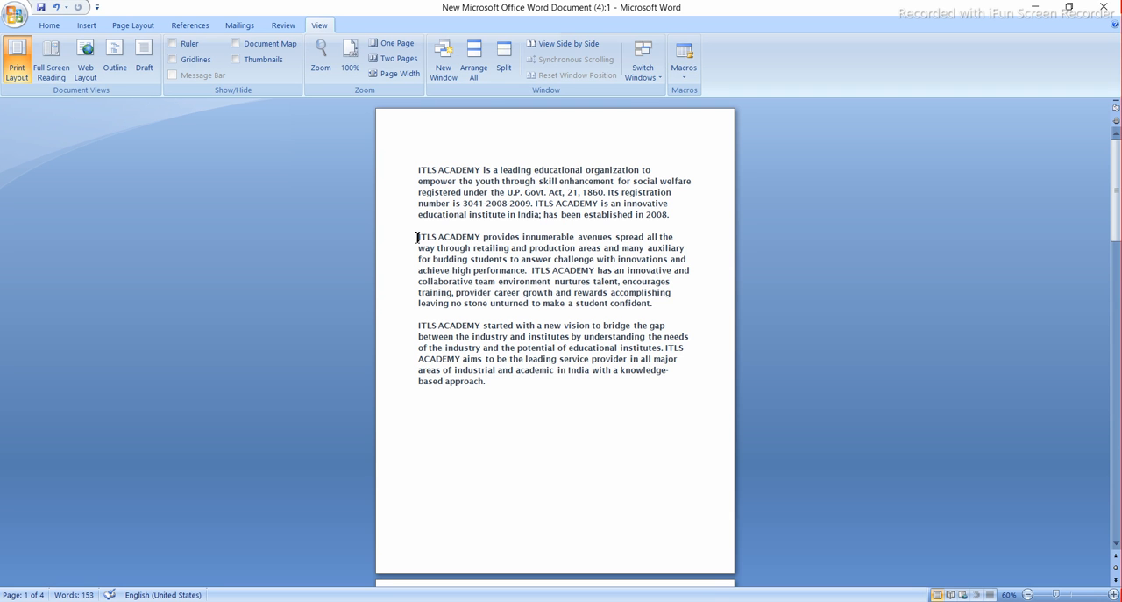
click(507, 72)
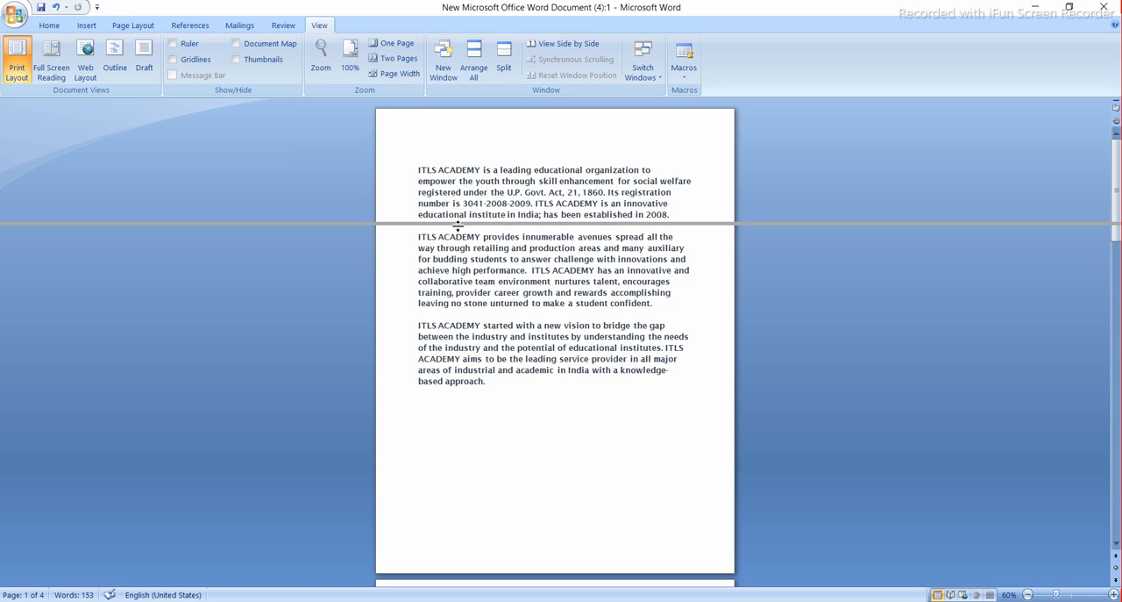
click(457, 225)
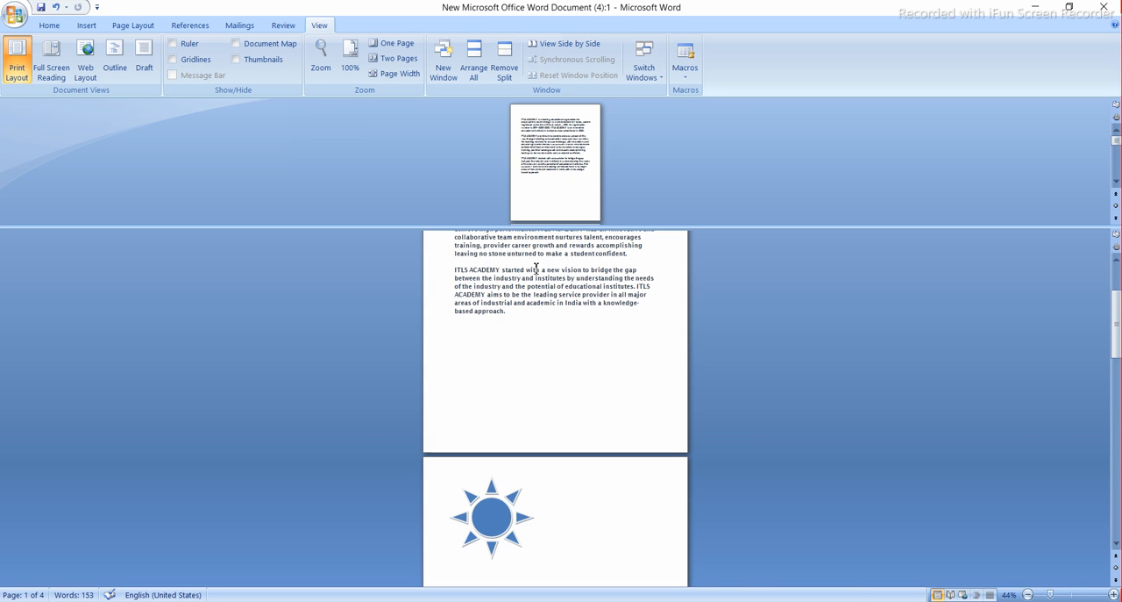
- Look through the document's pages independently in each pane of the split window, and set the larger pane's zoom to 44%
scroll(536, 267, up, 3)
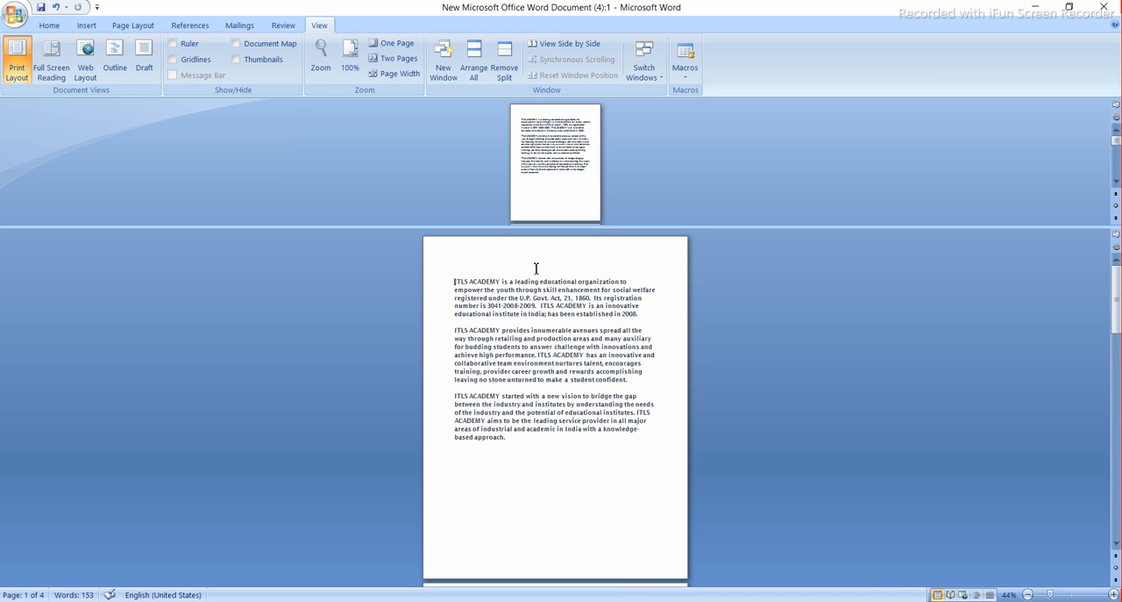
scroll(536, 267, up, 2)
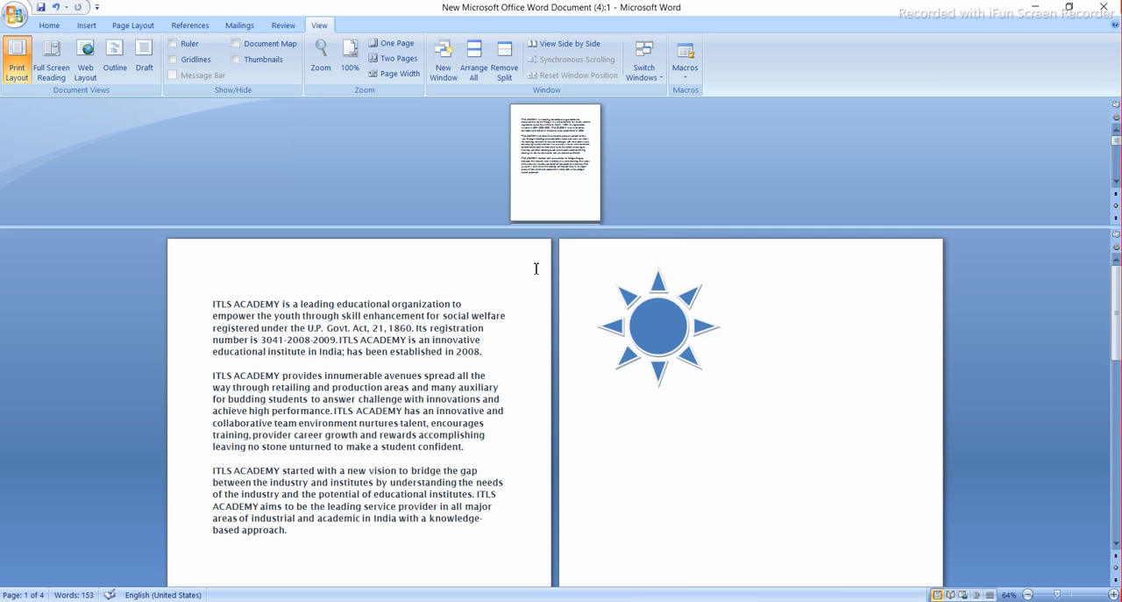
scroll(499, 447, down, 2)
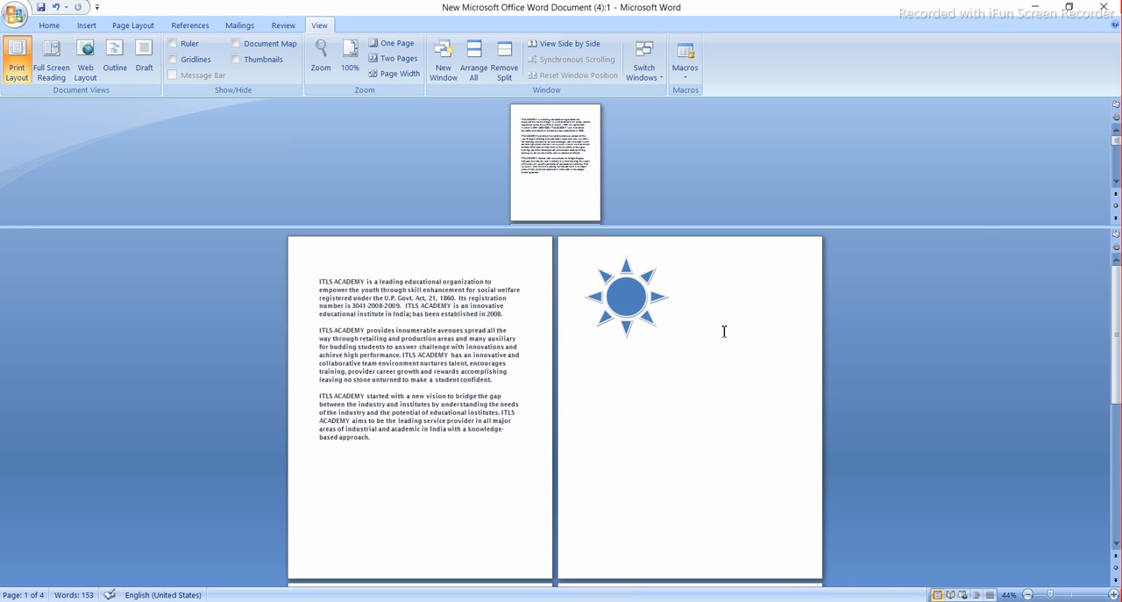
scroll(724, 331, down, 2)
scroll(613, 188, down, 2)
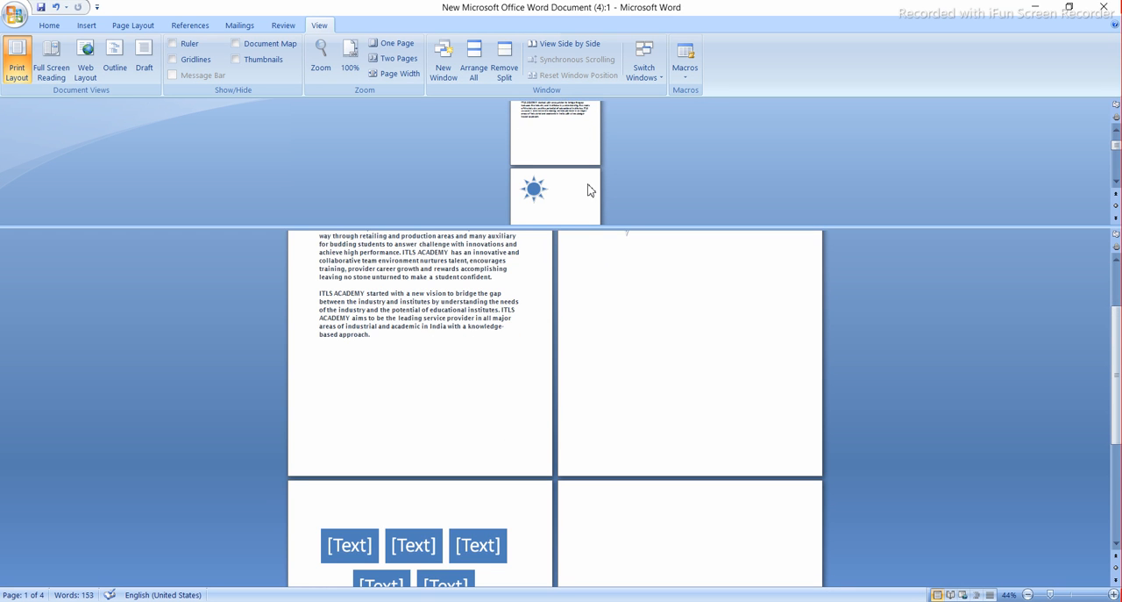
scroll(589, 191, down, 2)
scroll(541, 469, up, 2)
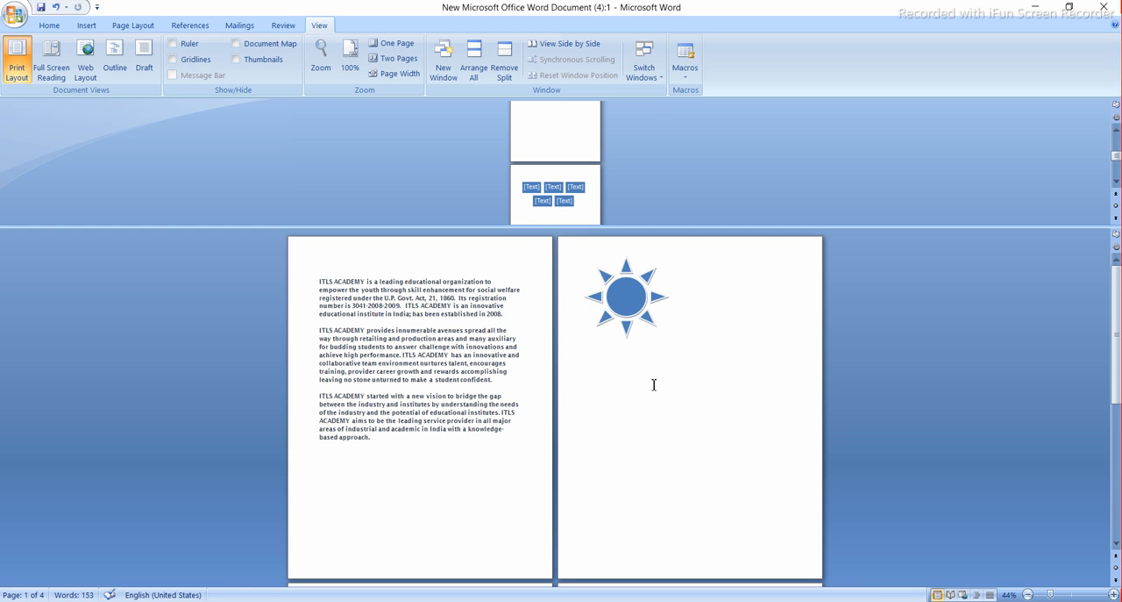
- Undo the insertion of the [Text] diagram pages and the sun shape's blue fill, and remove the window split
key(ctrl+z)
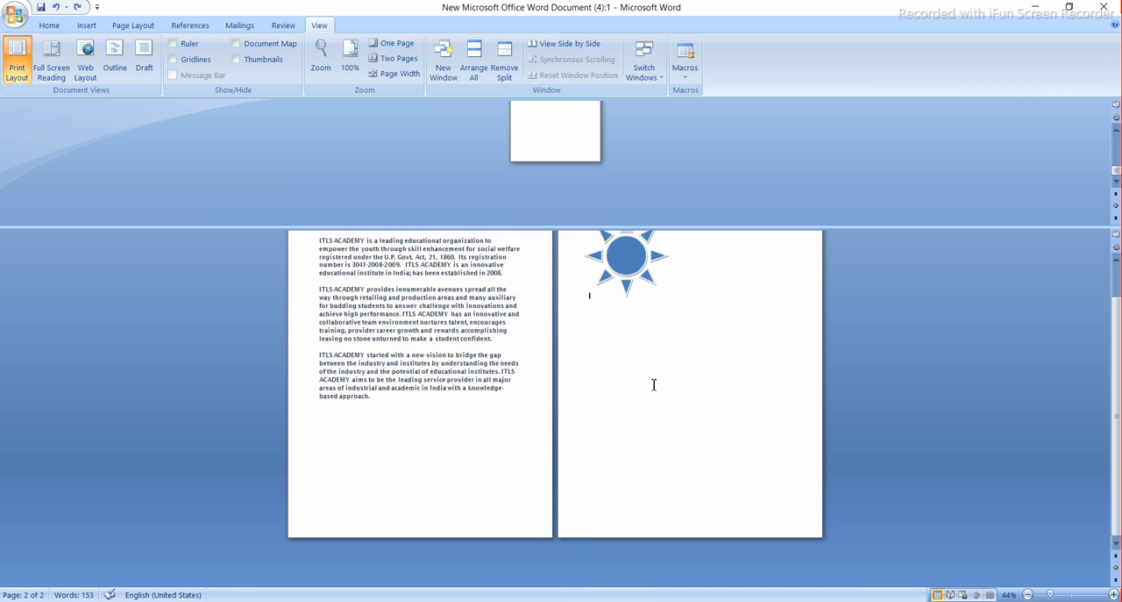
key(ctrl+z)
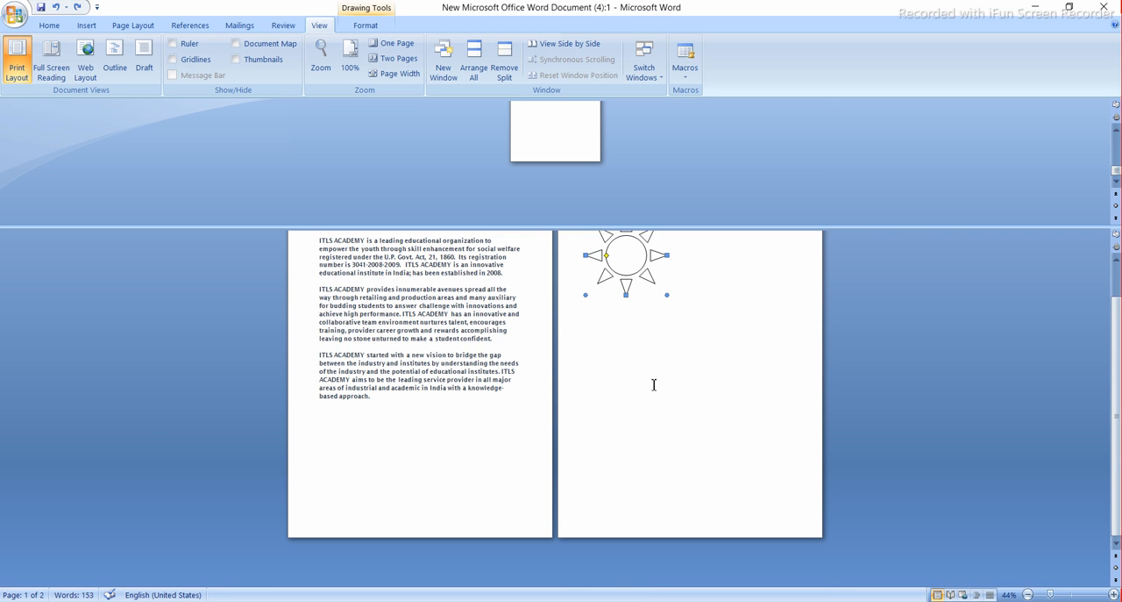
scroll(655, 384, up, 2)
click(513, 57)
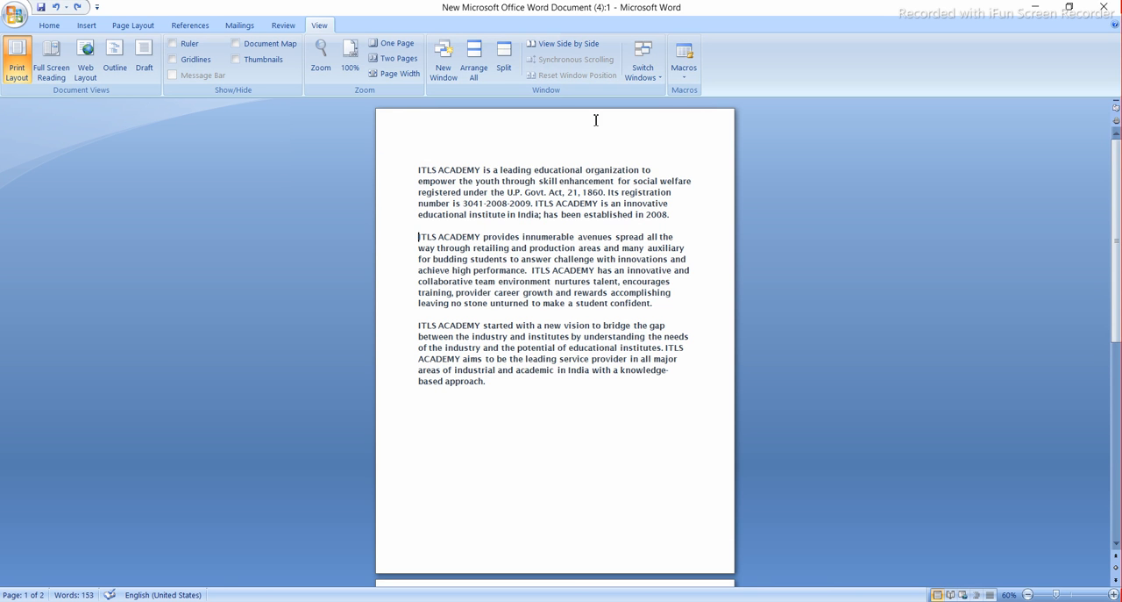
- View the two windows of the document side by side, and maximize the first window
click(579, 44)
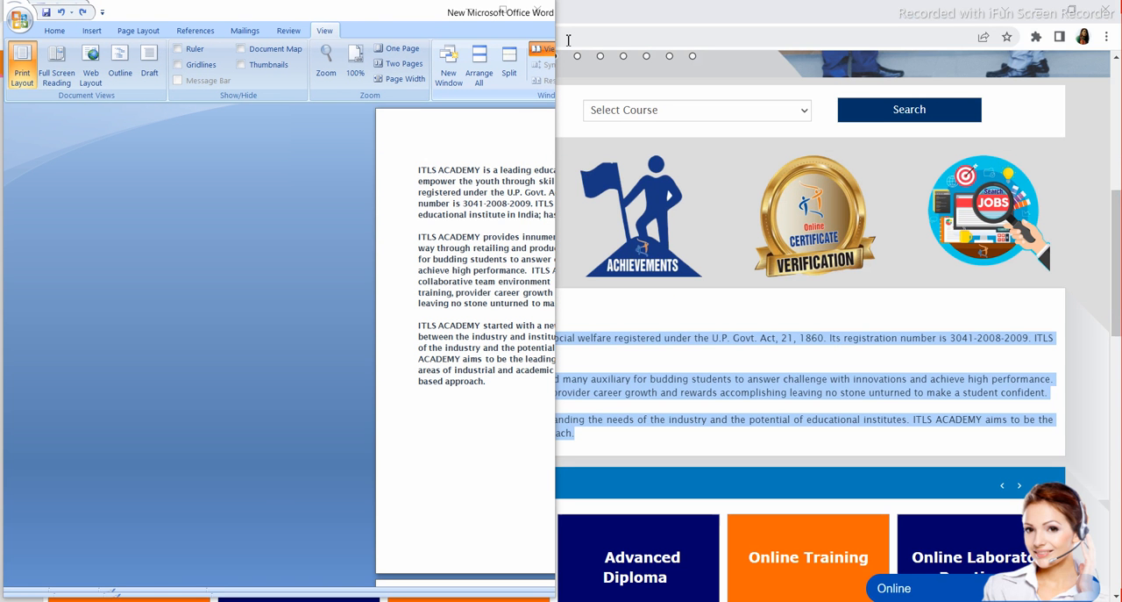
click(542, 48)
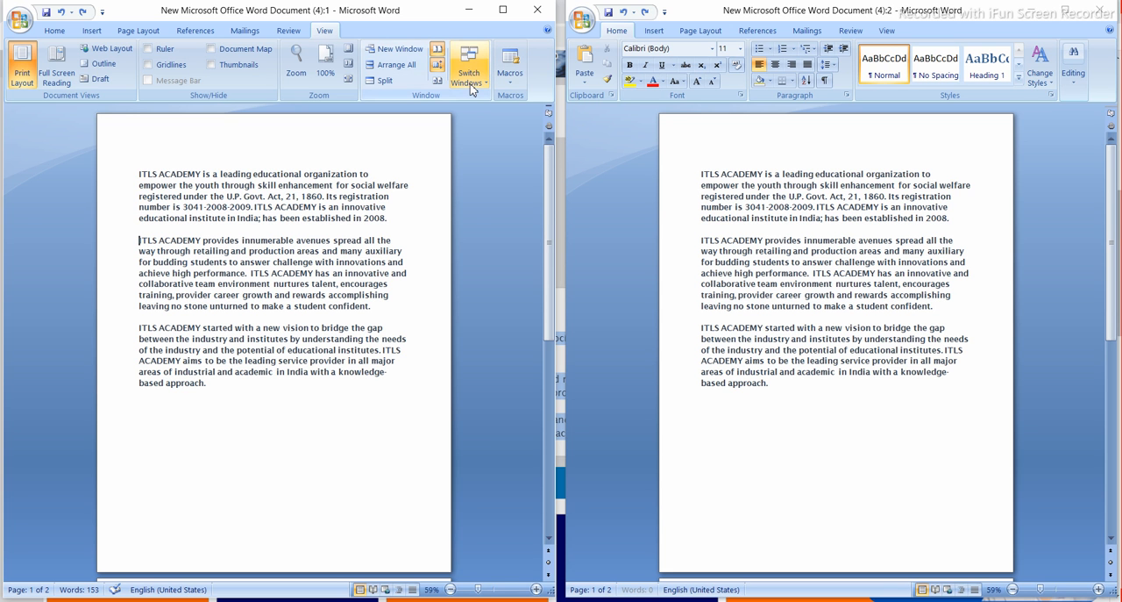
click(876, 231)
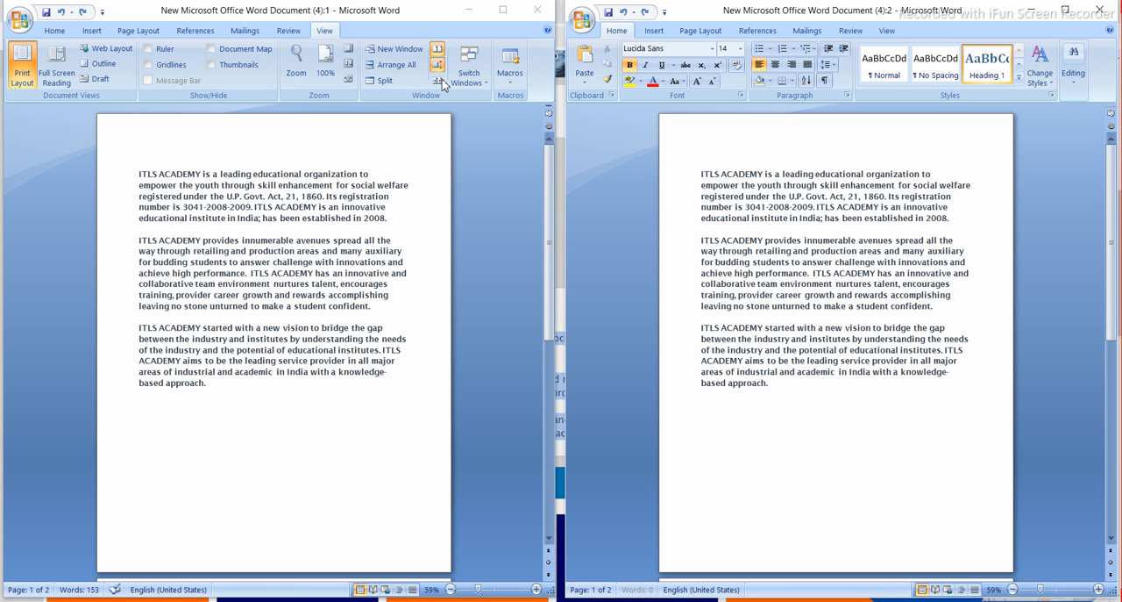
click(503, 11)
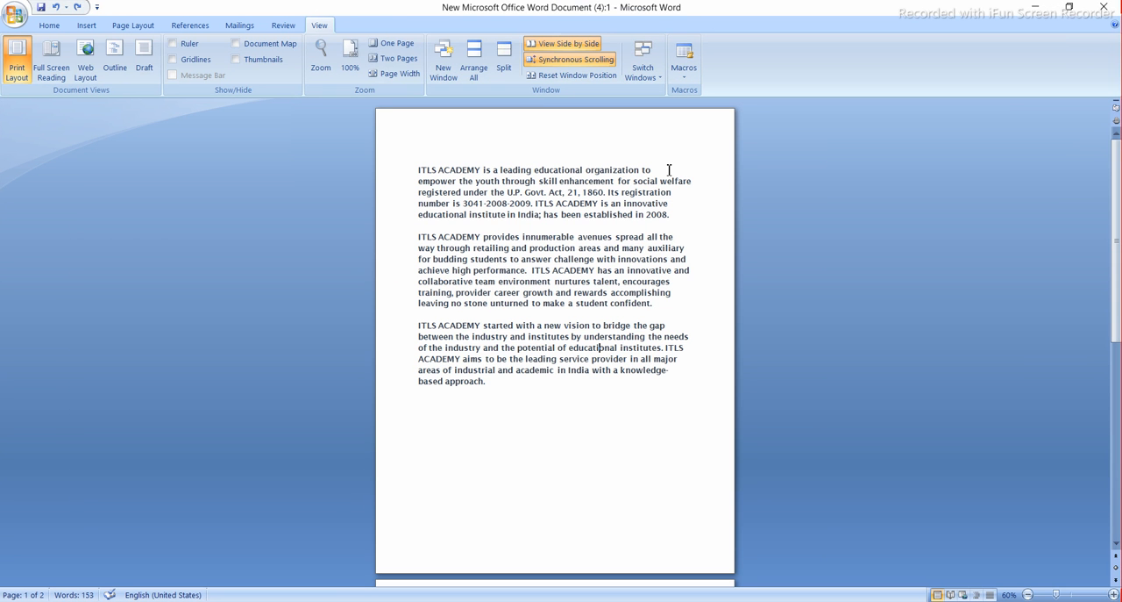
- Turn View Side by Side off and on again, and scroll both windows together back to the first page
click(689, 246)
click(556, 60)
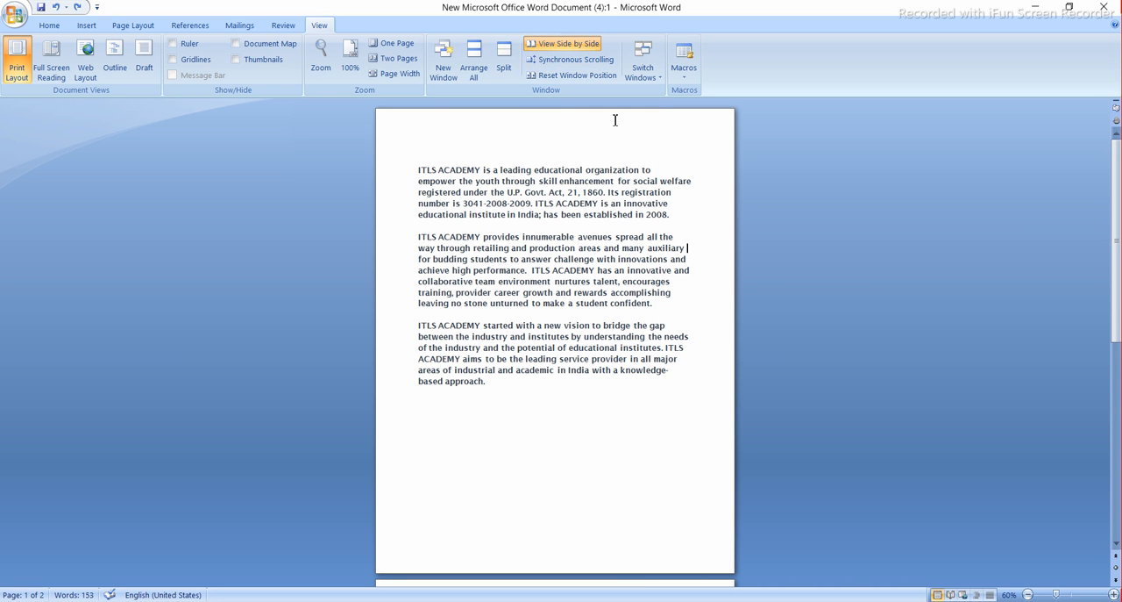
click(585, 66)
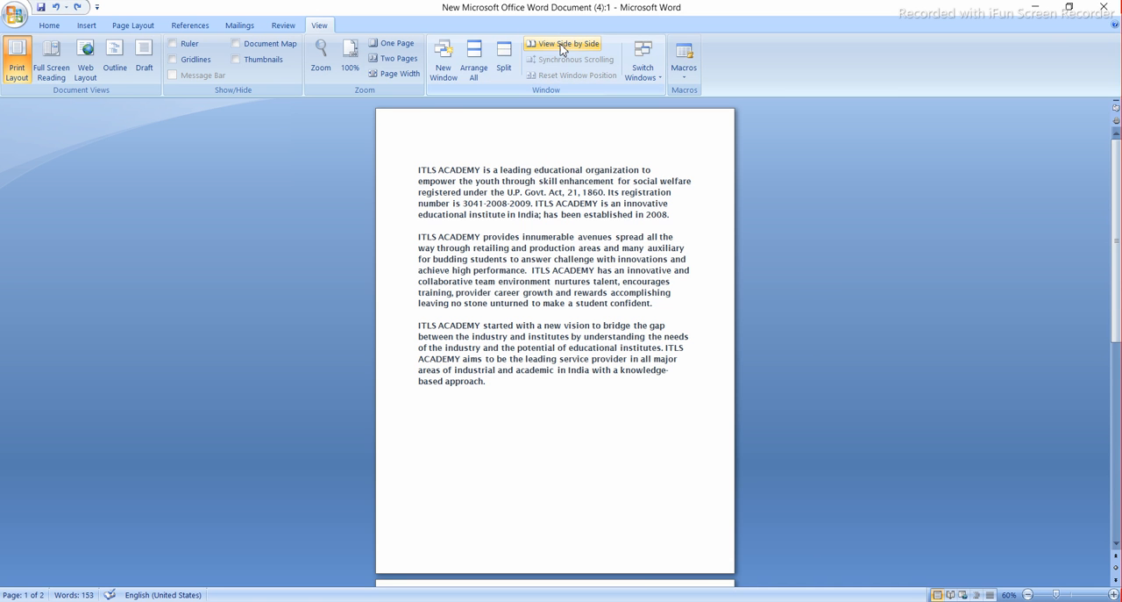
click(554, 45)
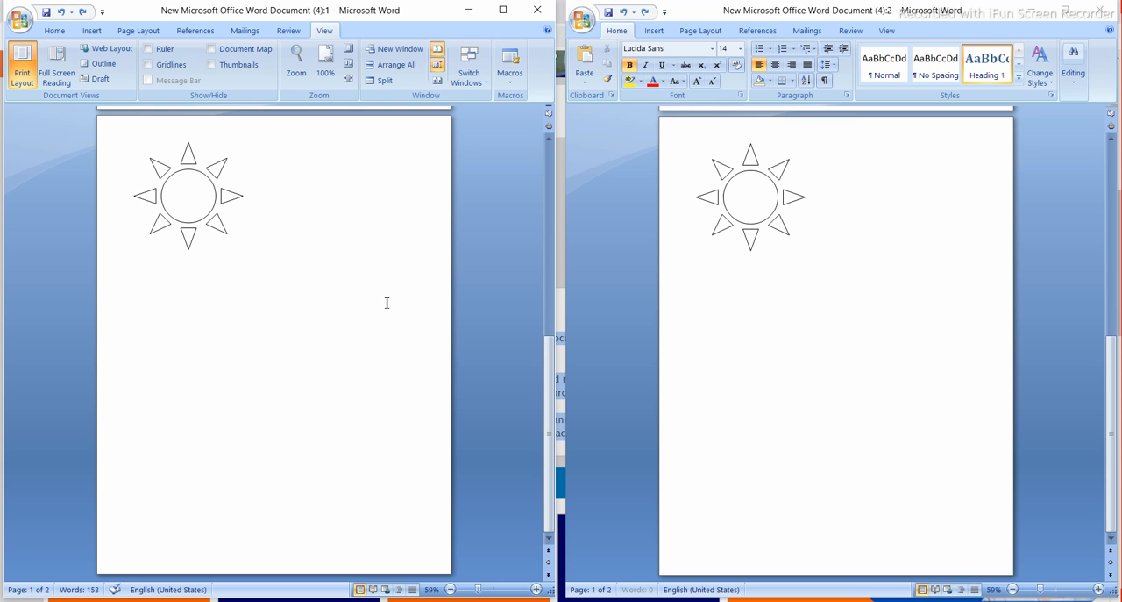
scroll(387, 302, up, 10)
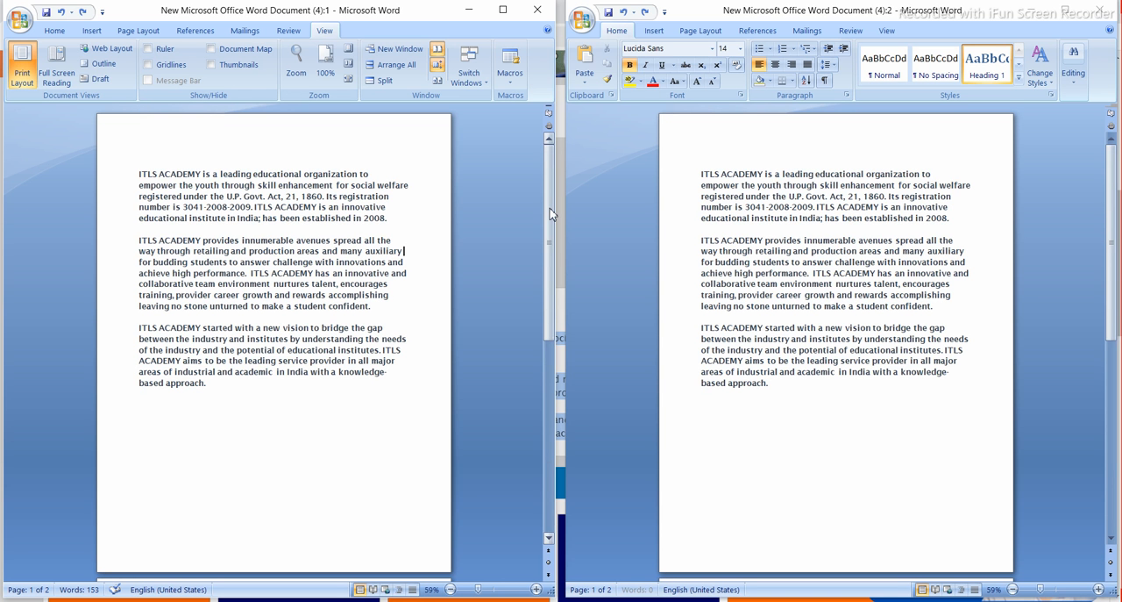
drag(551, 213, 549, 140)
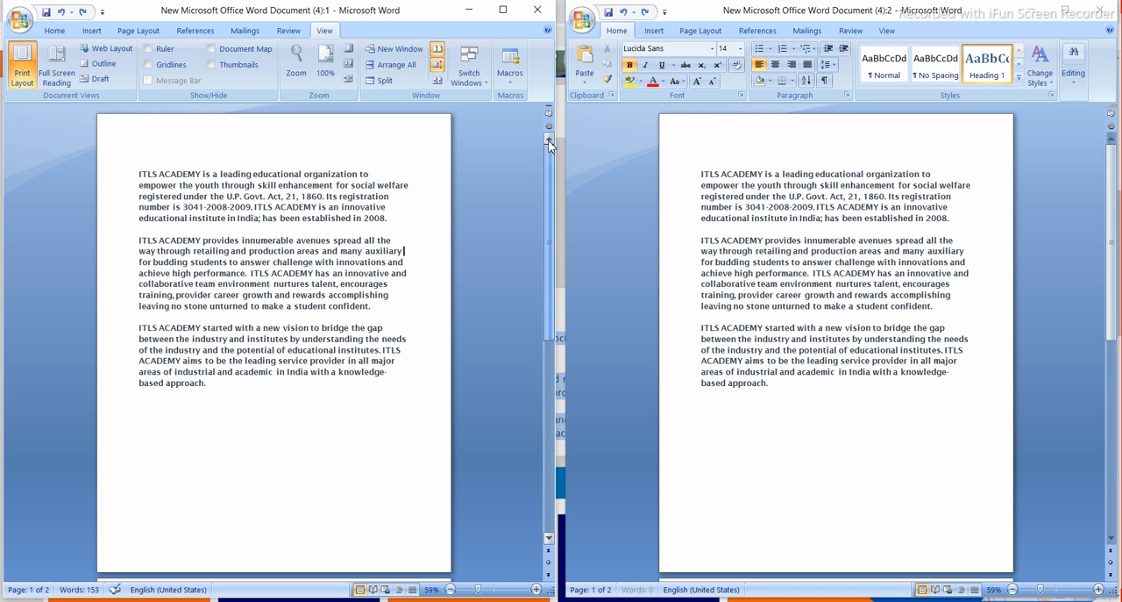
- Turn off Synchronous Scrolling, maximize the first window, and apply Reset Window Position
click(438, 65)
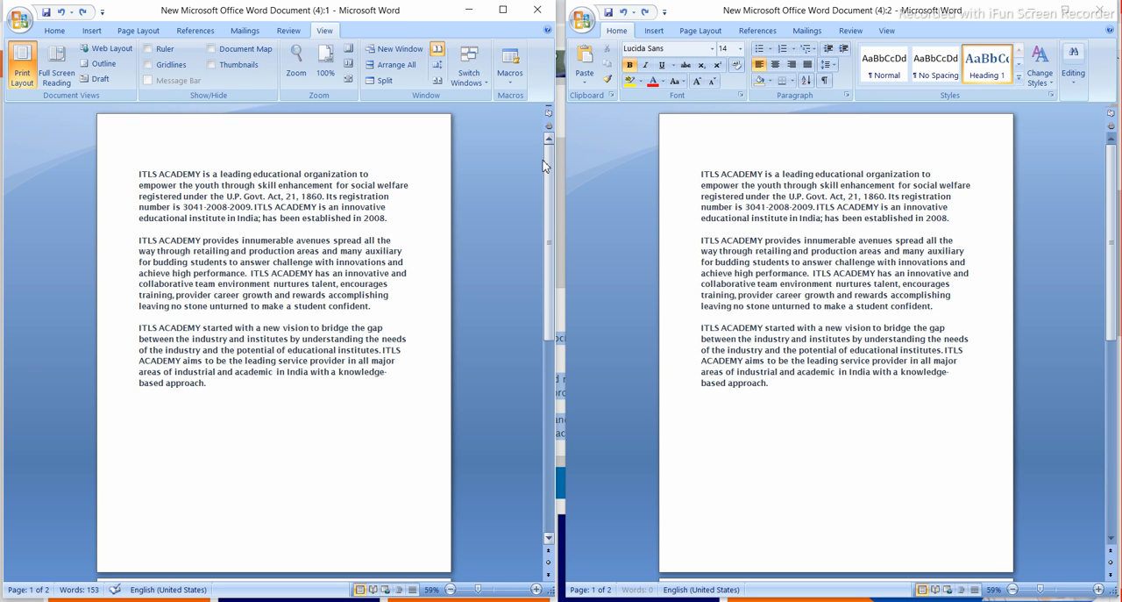
click(503, 11)
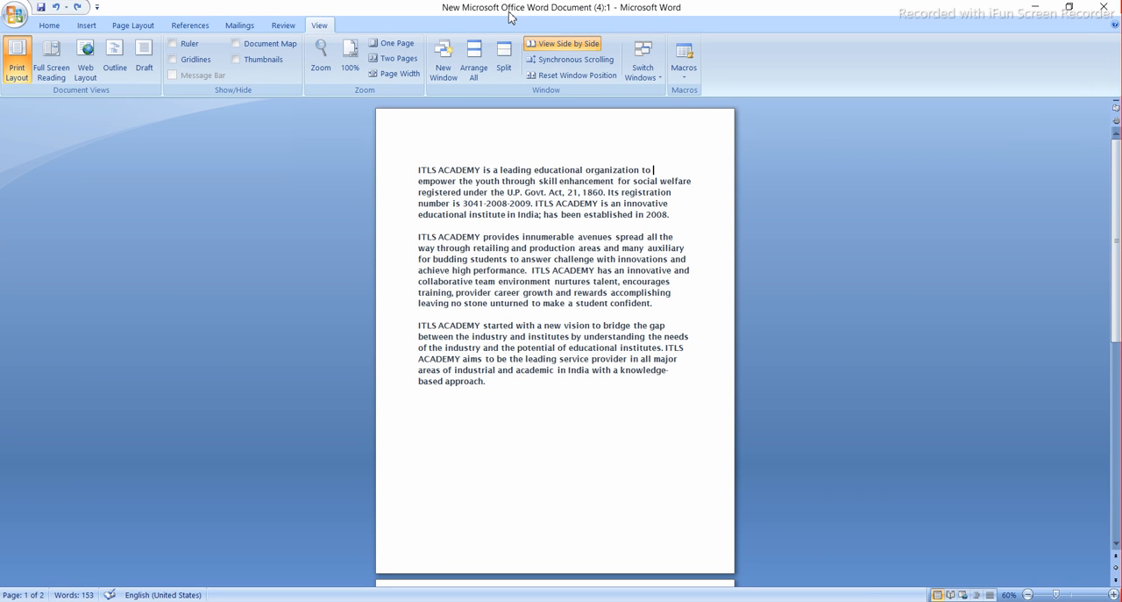
click(573, 77)
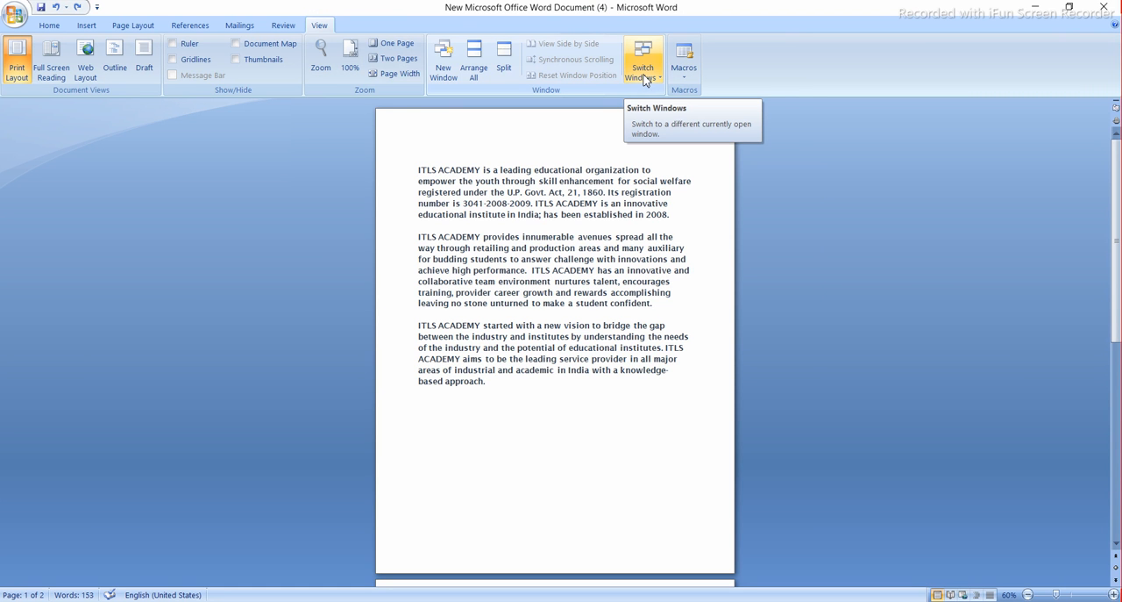
- Examine the list of open documents offered by Switch Windows, and dismiss it without switching
click(646, 80)
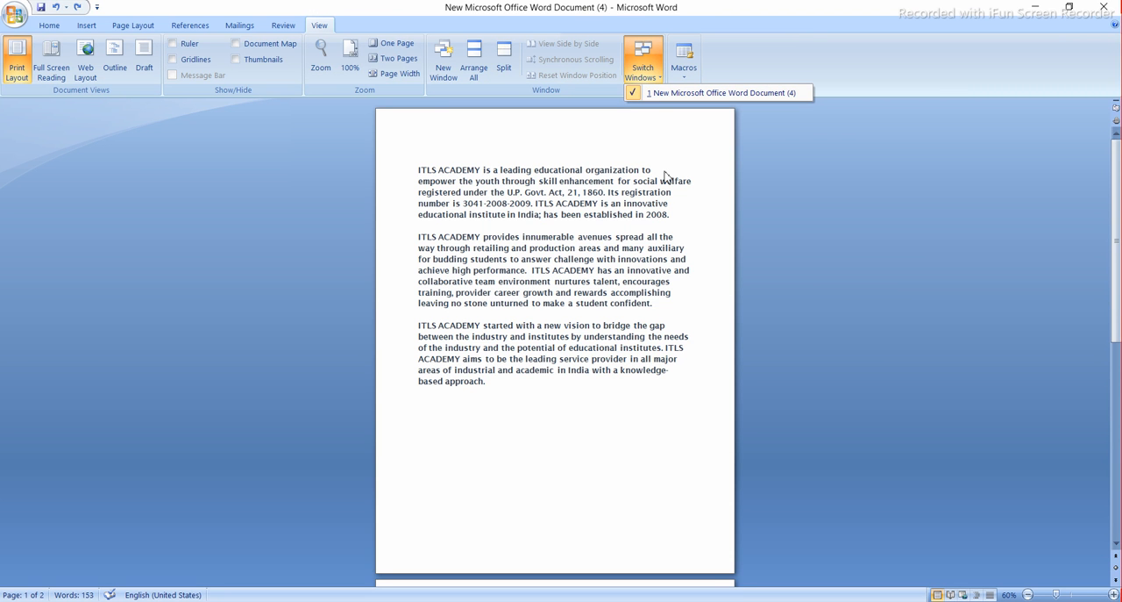
click(731, 162)
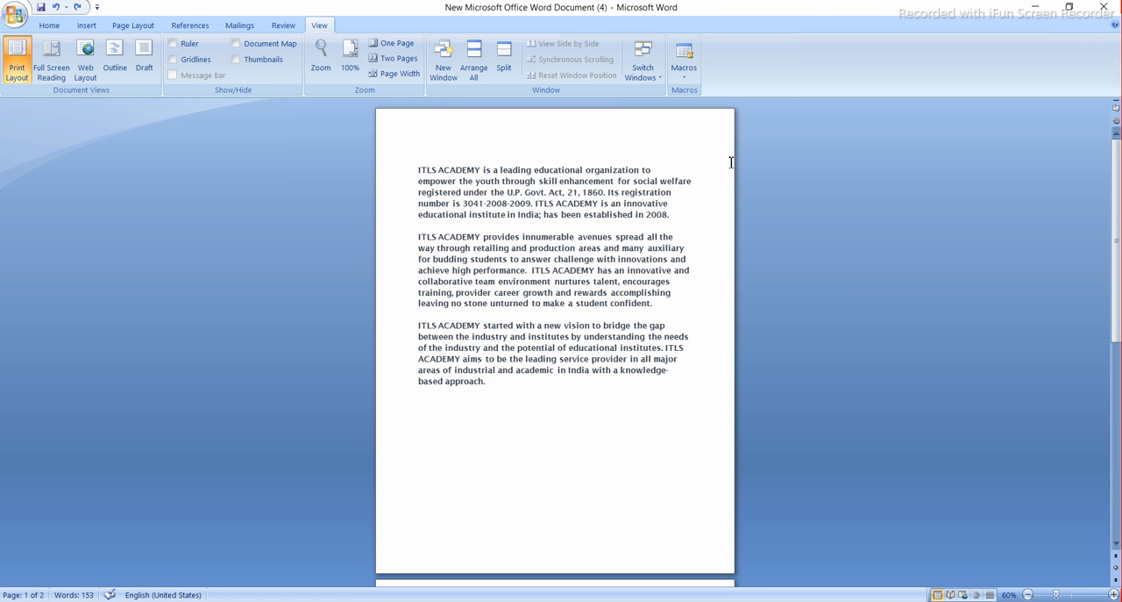
click(648, 83)
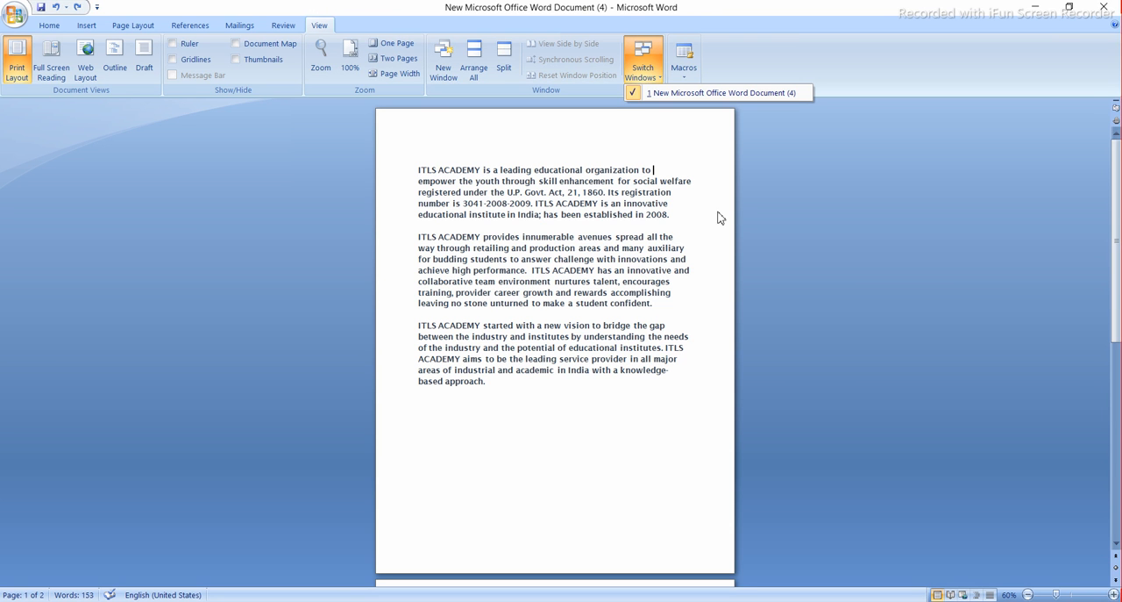
click(693, 133)
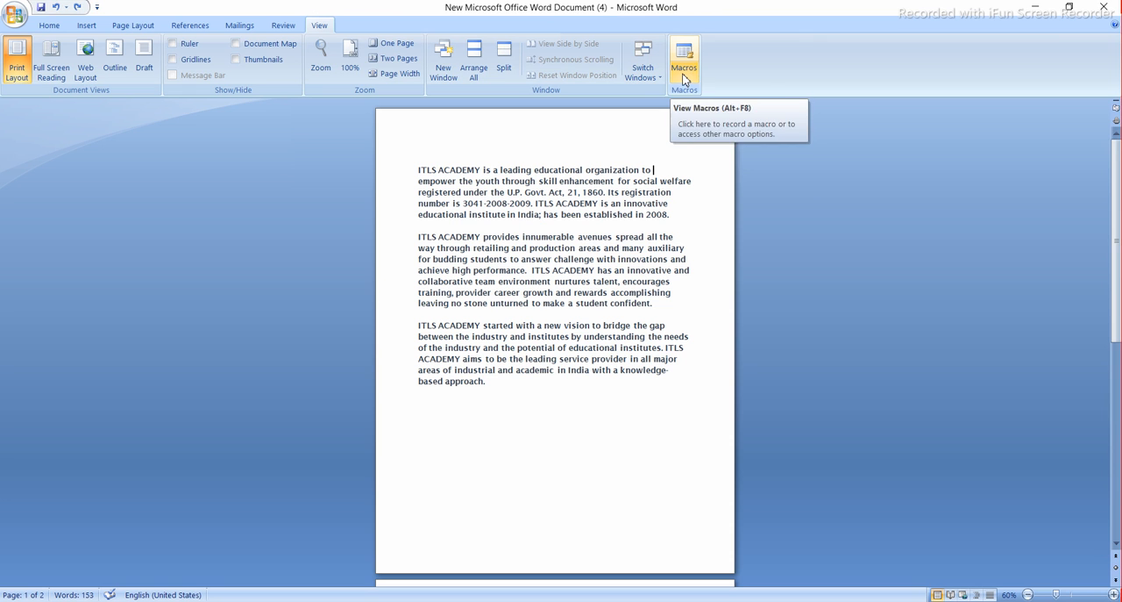
- Start recording Macro1 with a button assignment, leaving the Quick Access Toolbar unchanged, and pause the recording
click(691, 79)
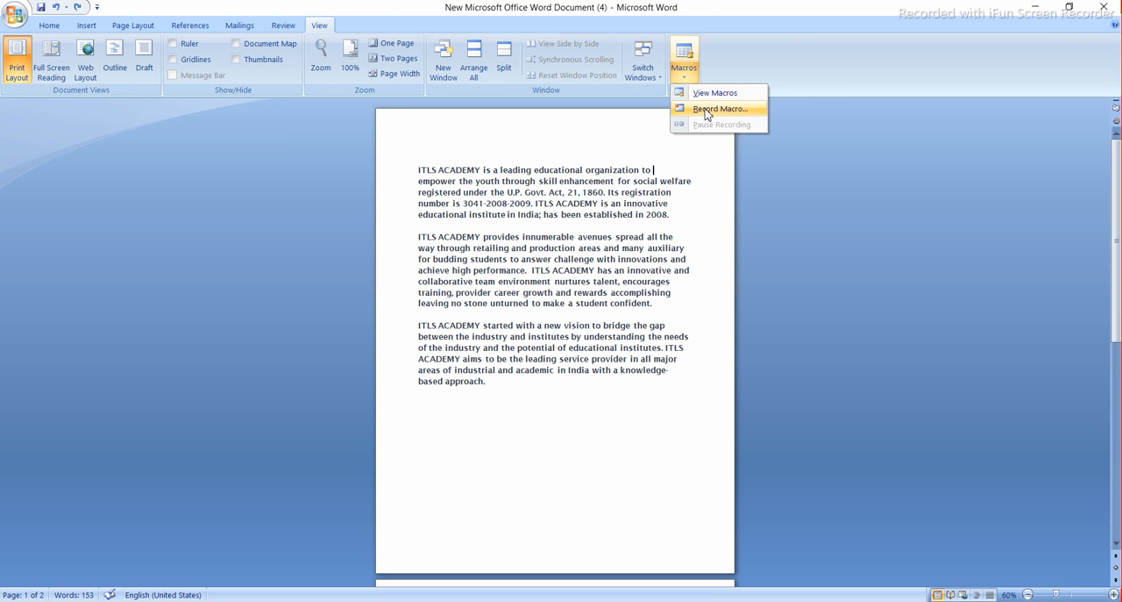
click(706, 110)
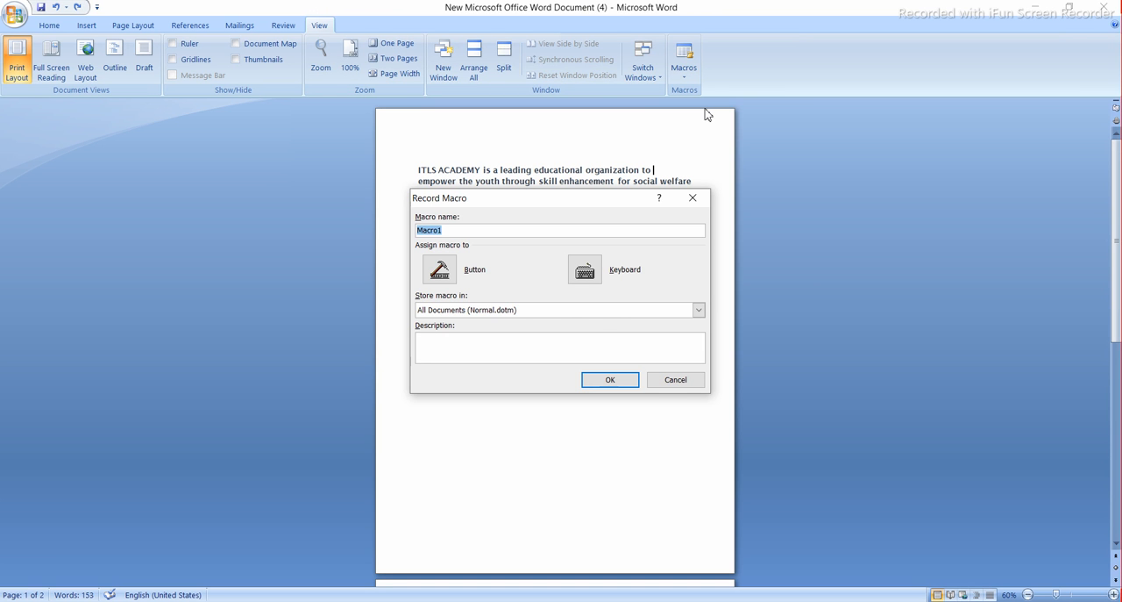
click(439, 269)
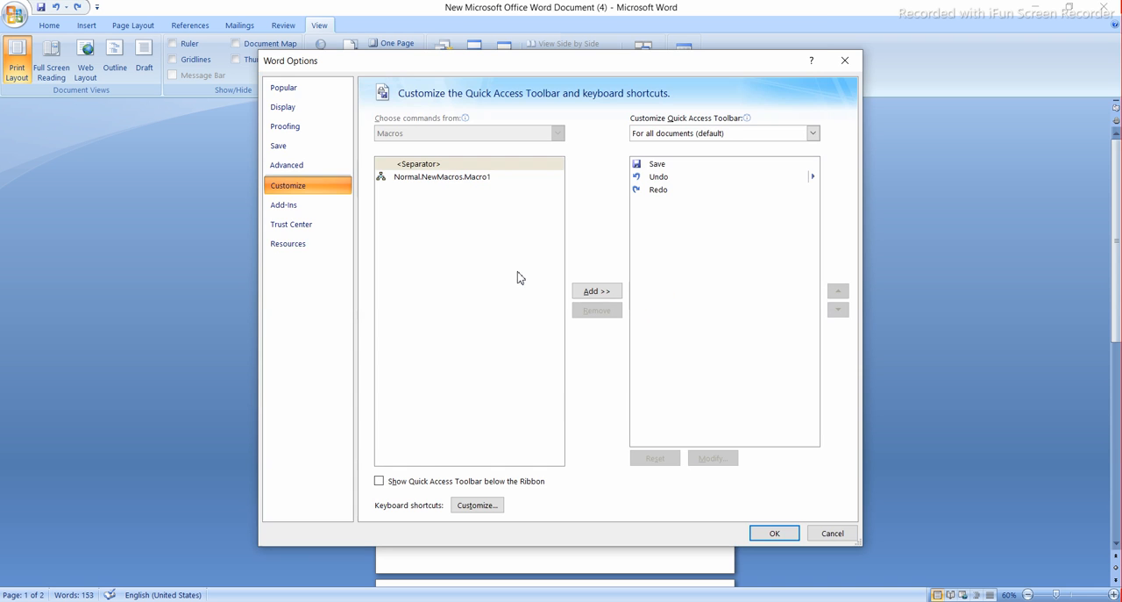
click(845, 62)
click(683, 74)
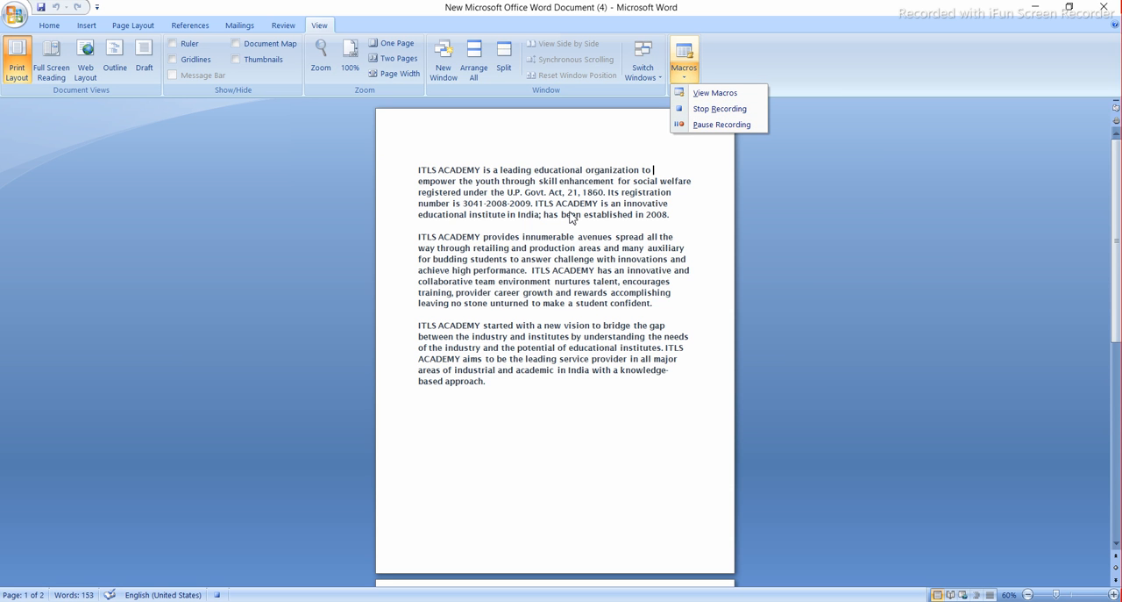
click(712, 125)
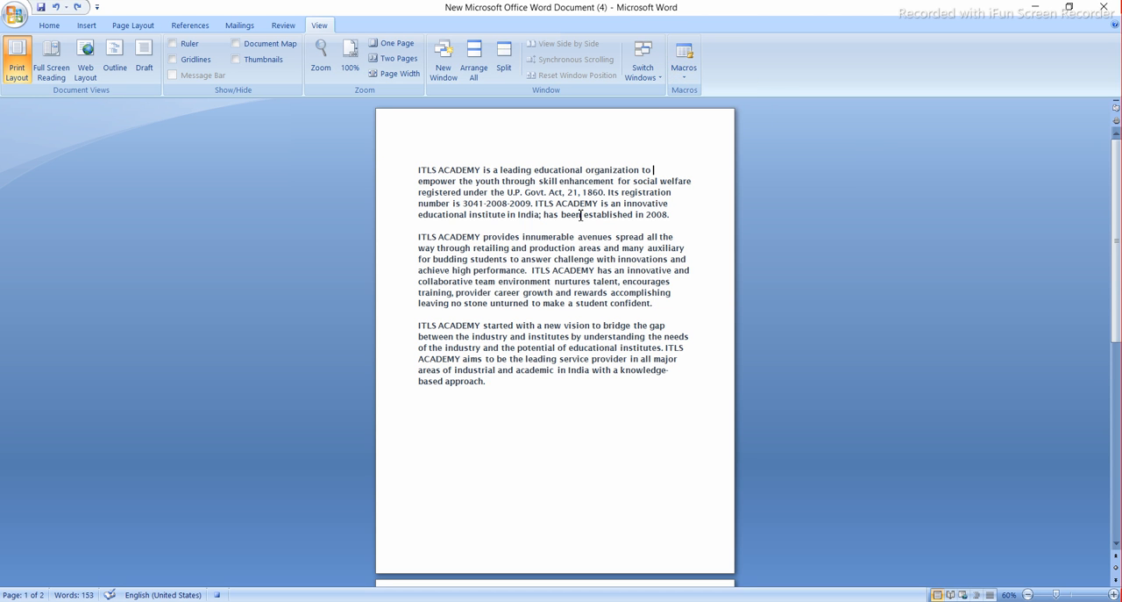
- Look through both pages of the document, and enlarge the first page to 140% zoom
scroll(580, 215, down, 3)
scroll(581, 214, up, 3)
scroll(580, 215, down, 7)
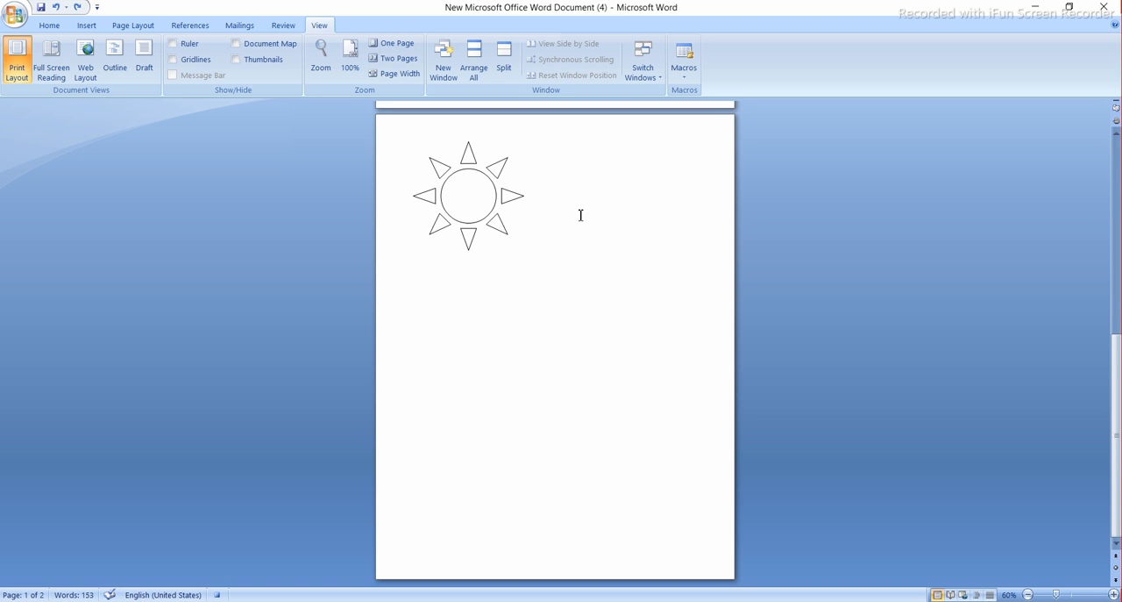
scroll(581, 215, up, 7)
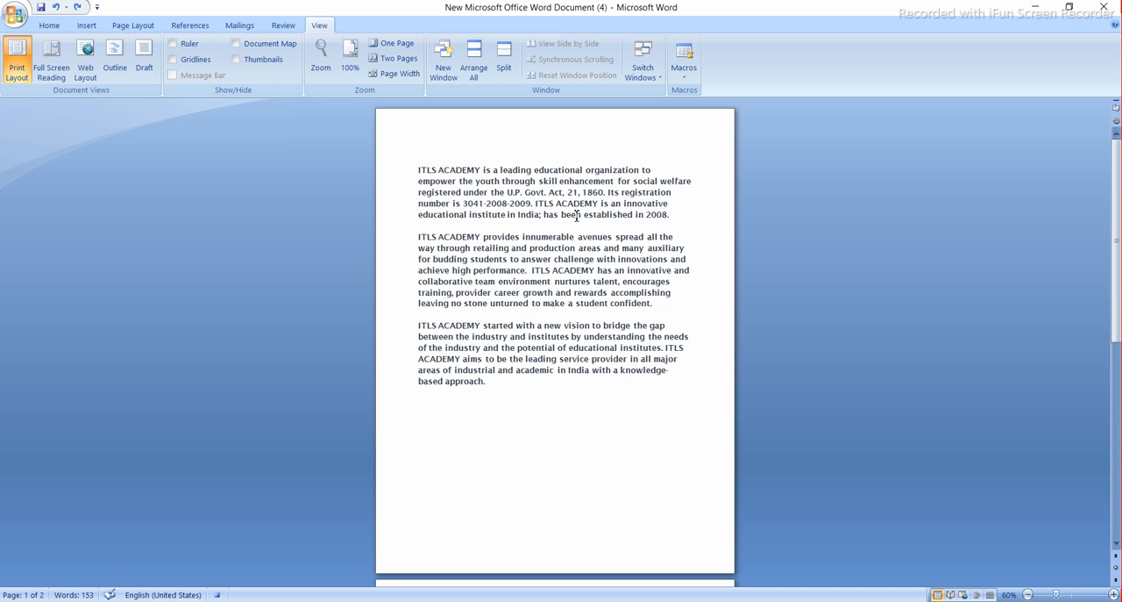
scroll(577, 215, up, 4)
scroll(577, 216, up, 4)
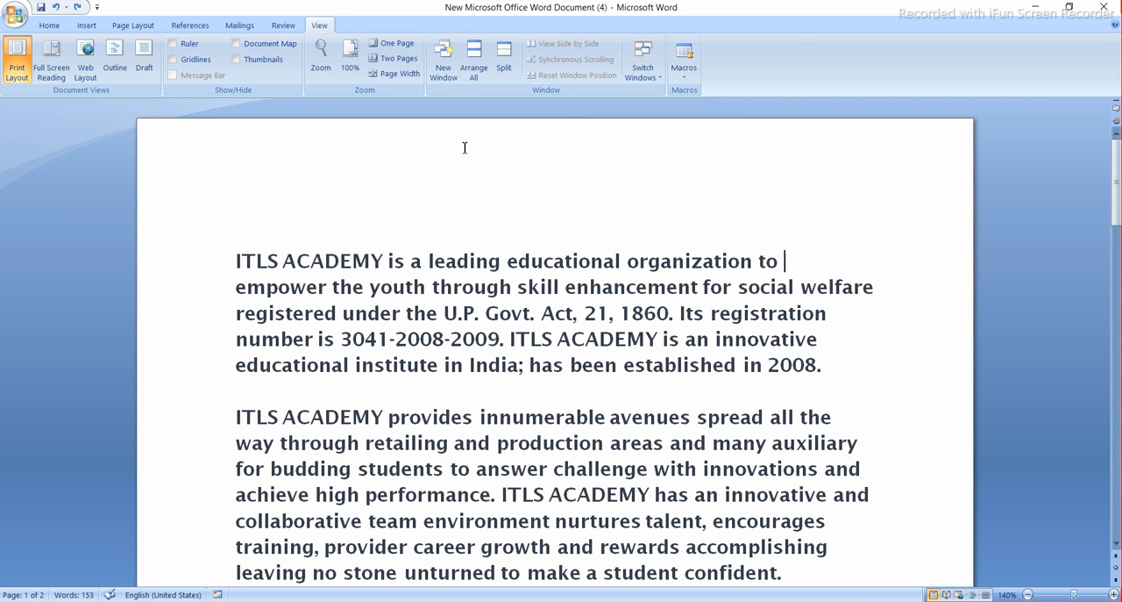
- Place the cursor in the last line of the first paragraph, and reduce the document zoom to 120%
drag(365, 298, 536, 381)
click(539, 378)
ctrl+scroll(536, 306, down, 2)
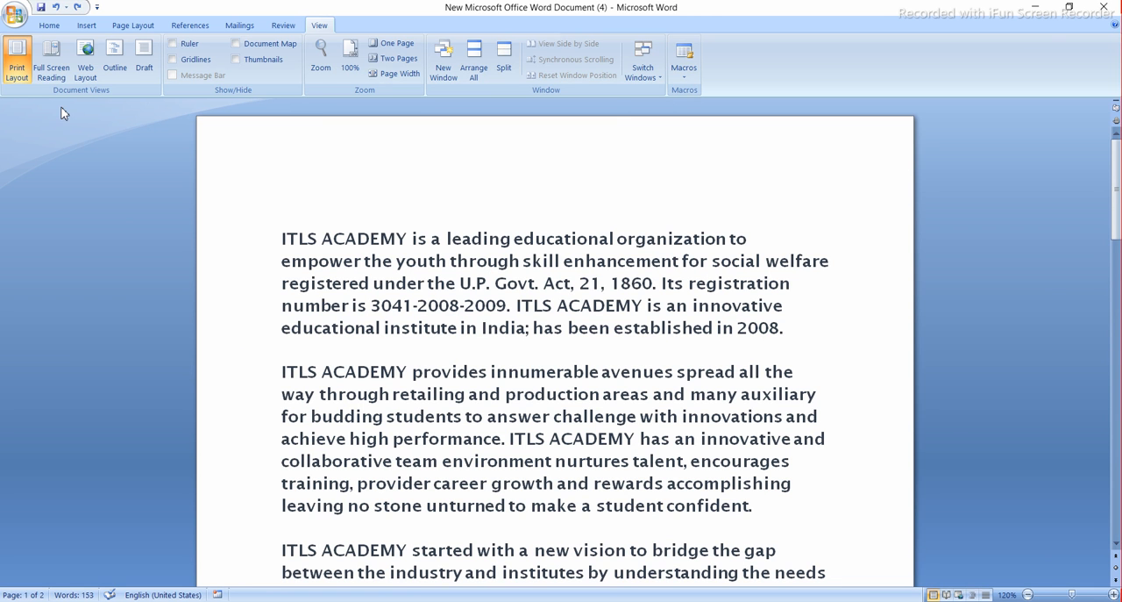
- Look through the Home, Insert, Page Layout, References, Mailings and Review commands in order, and return to the View options
click(47, 25)
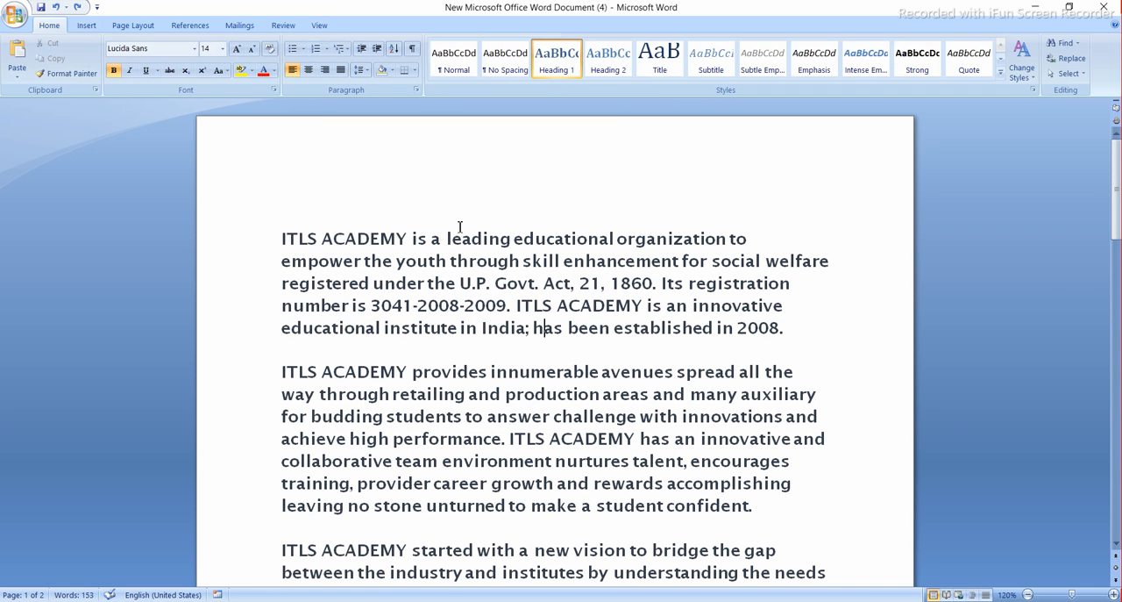
click(87, 27)
click(133, 26)
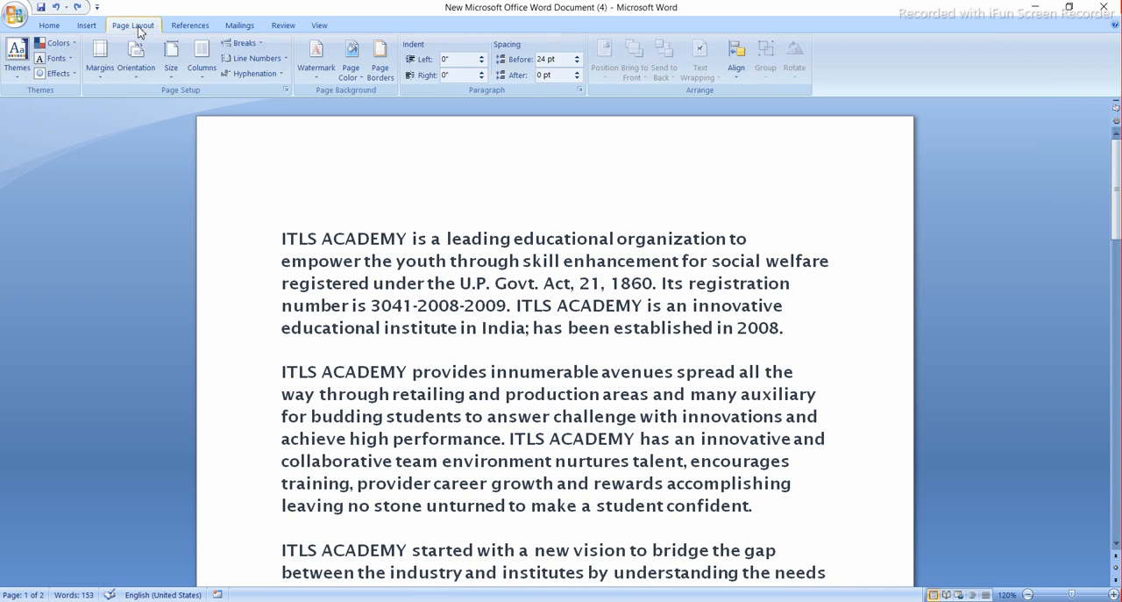
click(192, 32)
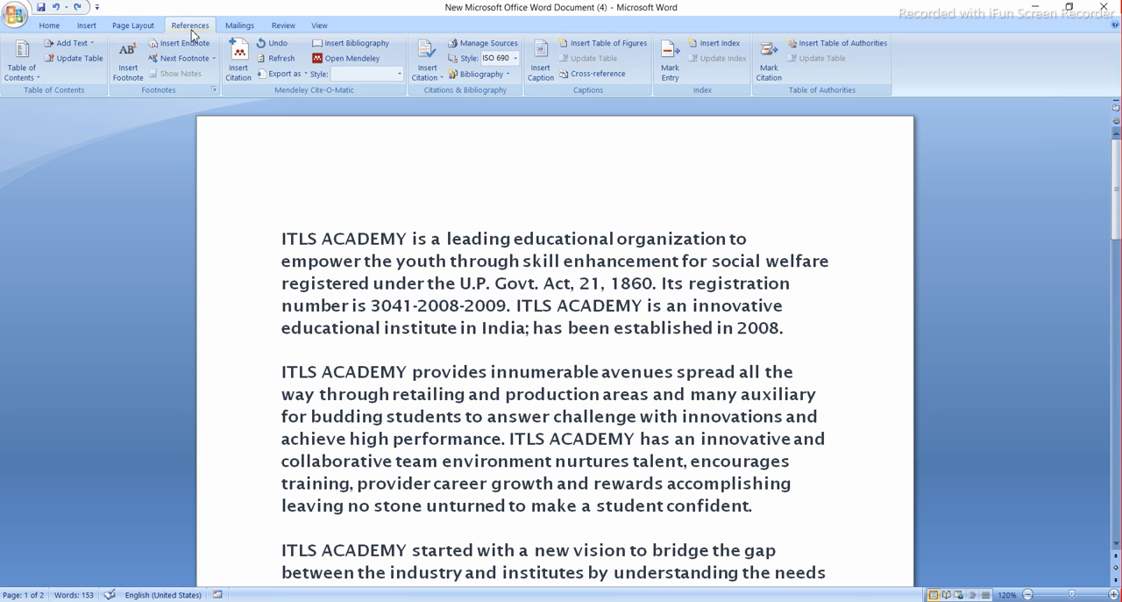
click(242, 29)
click(283, 26)
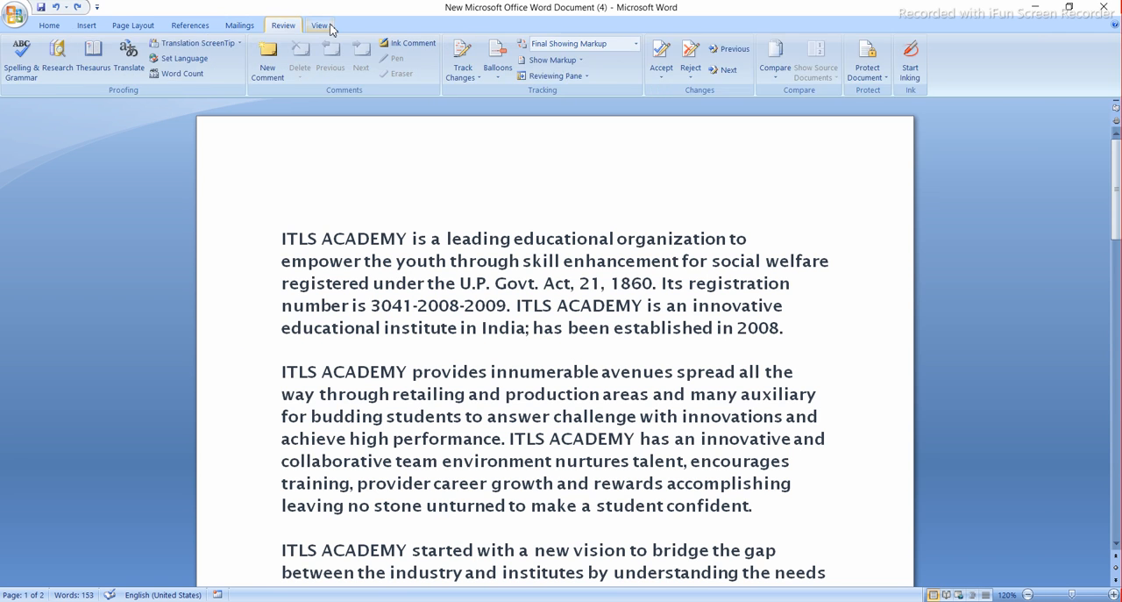
click(325, 26)
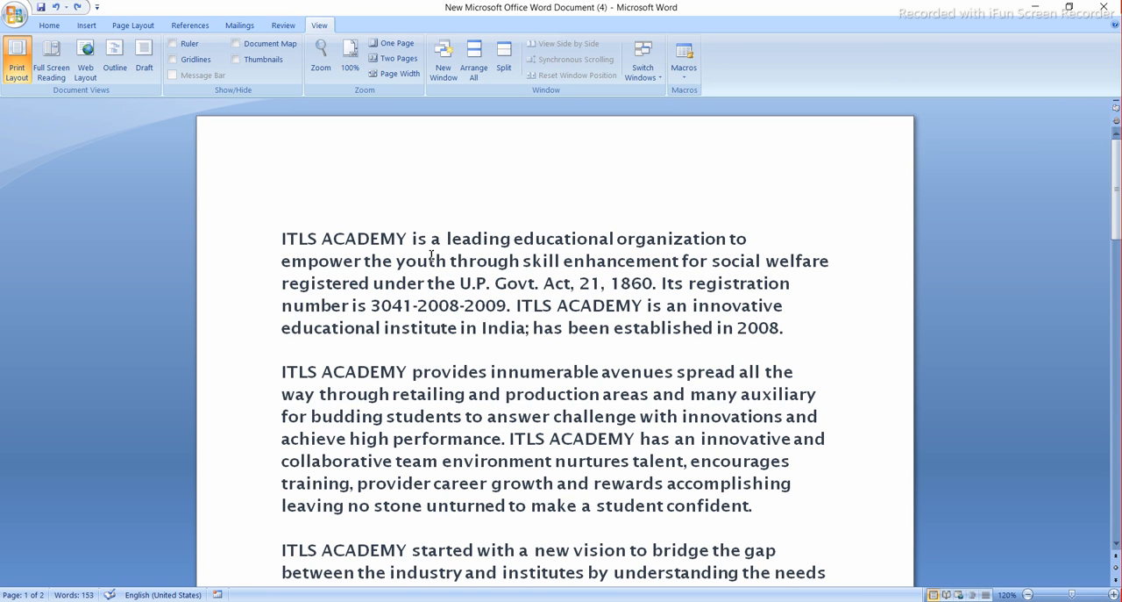